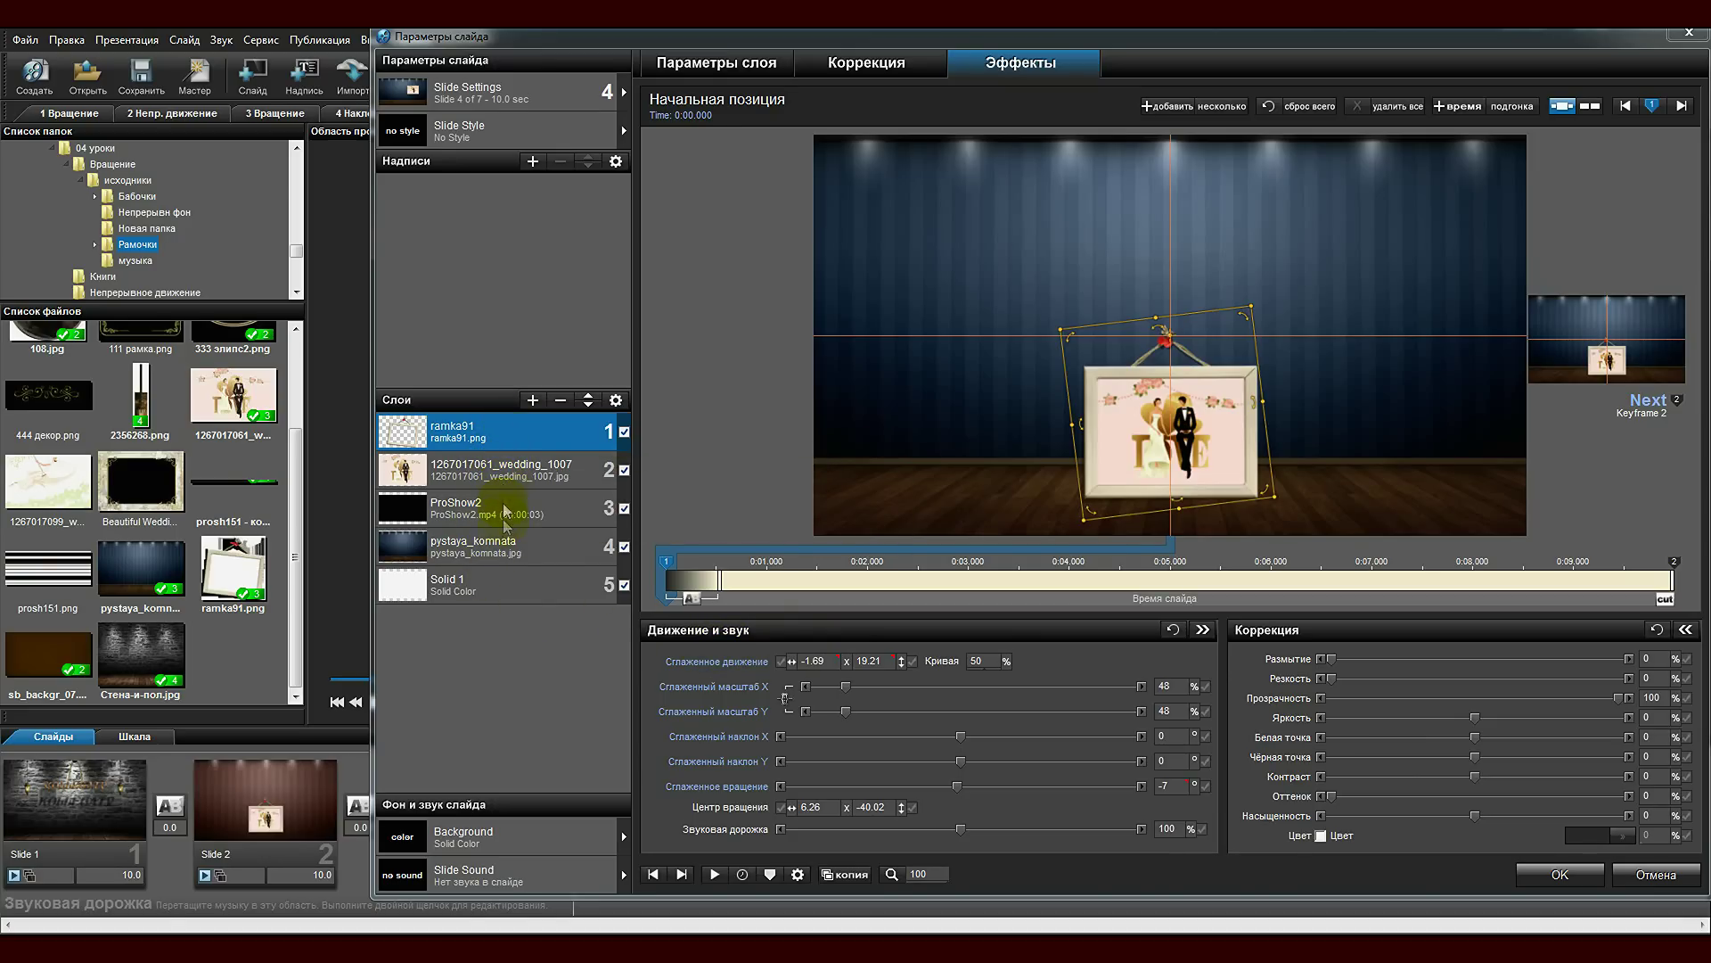
Examine the Solid 1 layer's keyframe in slide 4's effects and preview the slide full screen.
{"action": "left_click", "coordinate": [508, 580]}
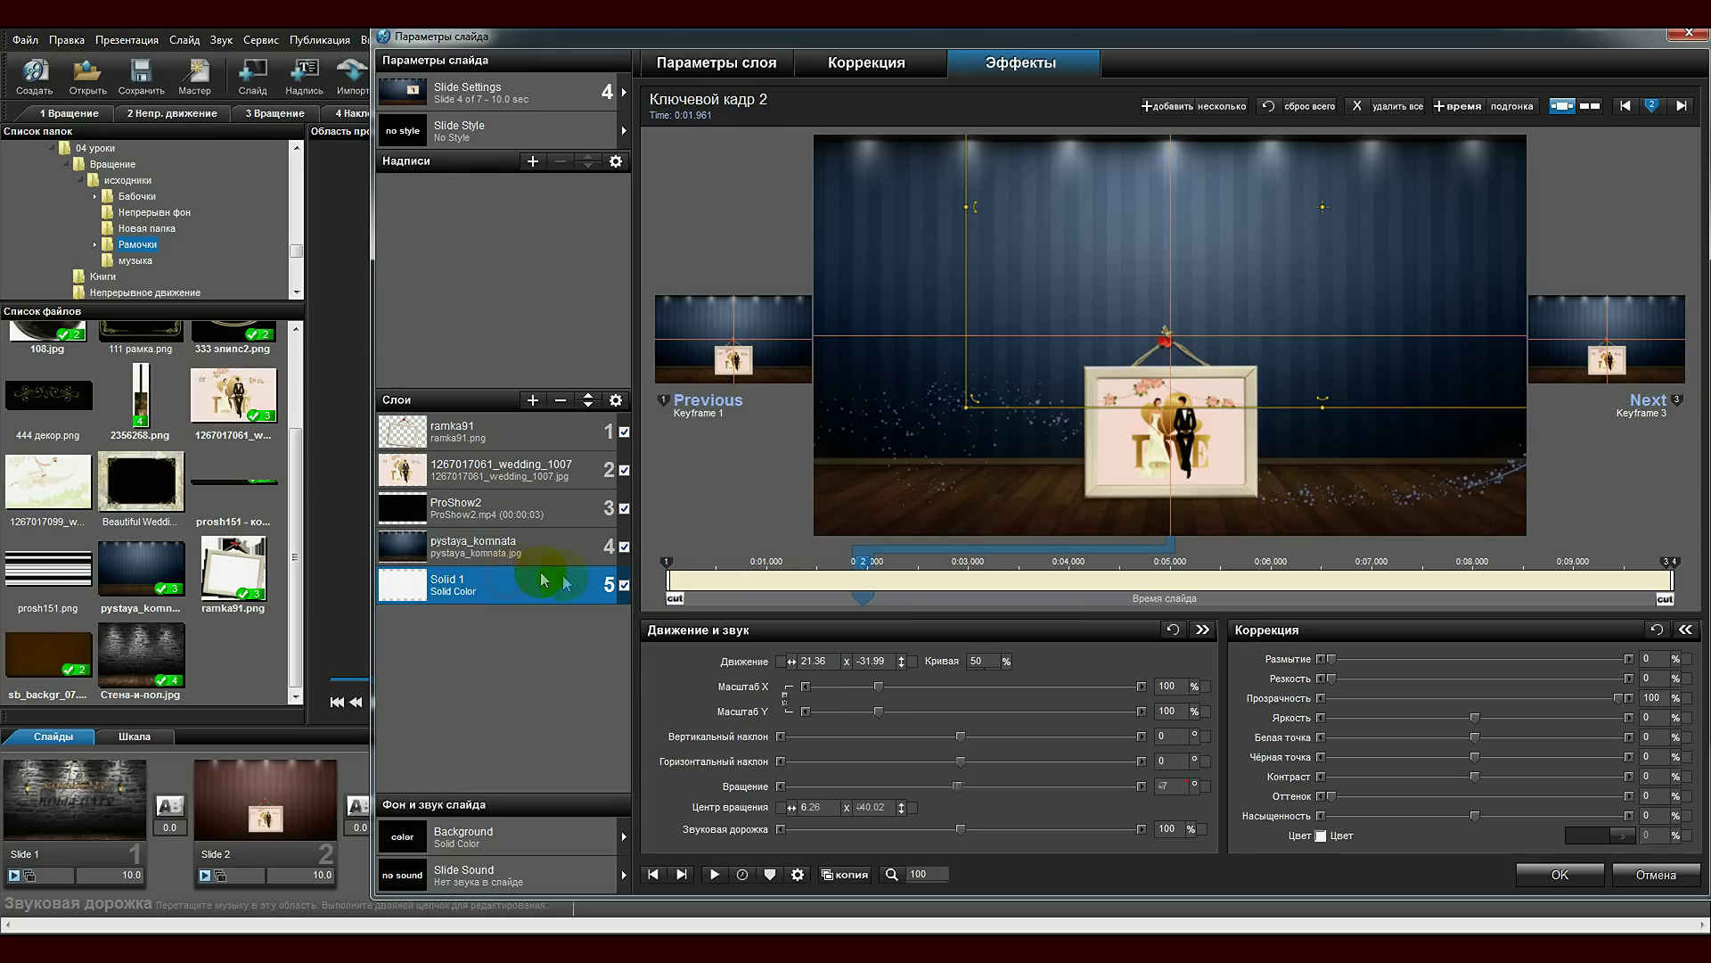
{"action": "left_click_drag", "start_coordinate": [697, 601], "coordinate": [683, 600]}
{"action": "left_click", "coordinate": [730, 875]}
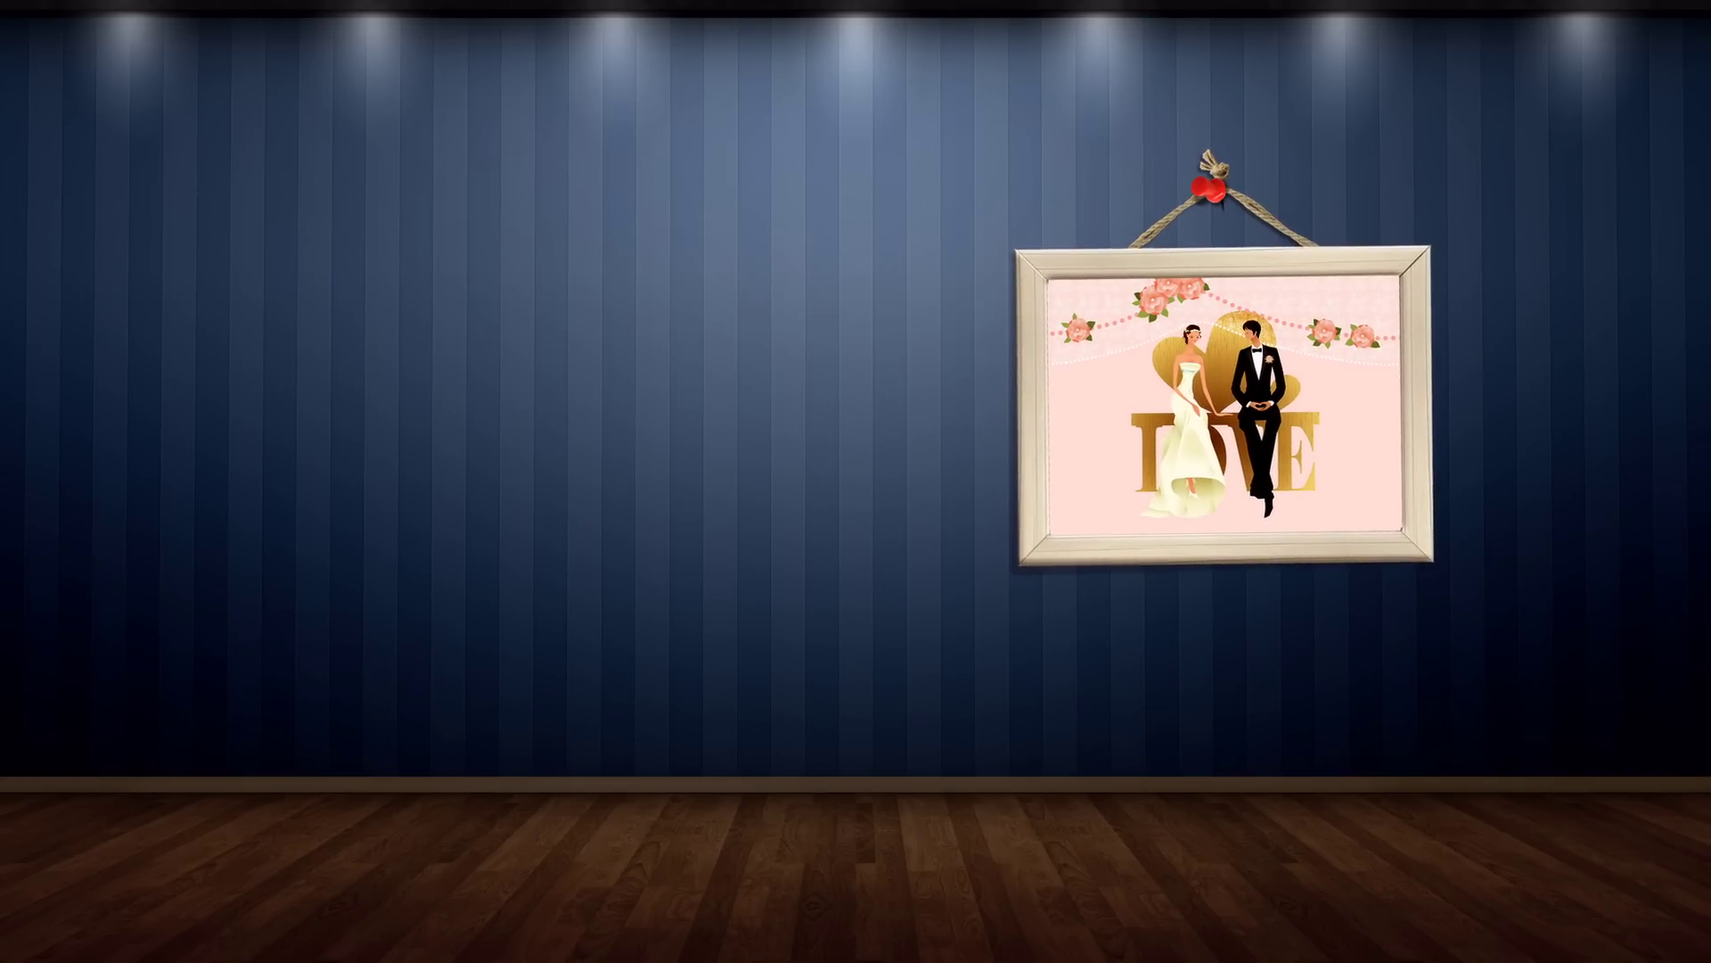
{"action": "key", "text": "Escape"}
Play the show full screen from the start of slide 6 to preview the swinging oval frame.
{"action": "left_click", "coordinate": [956, 752]}
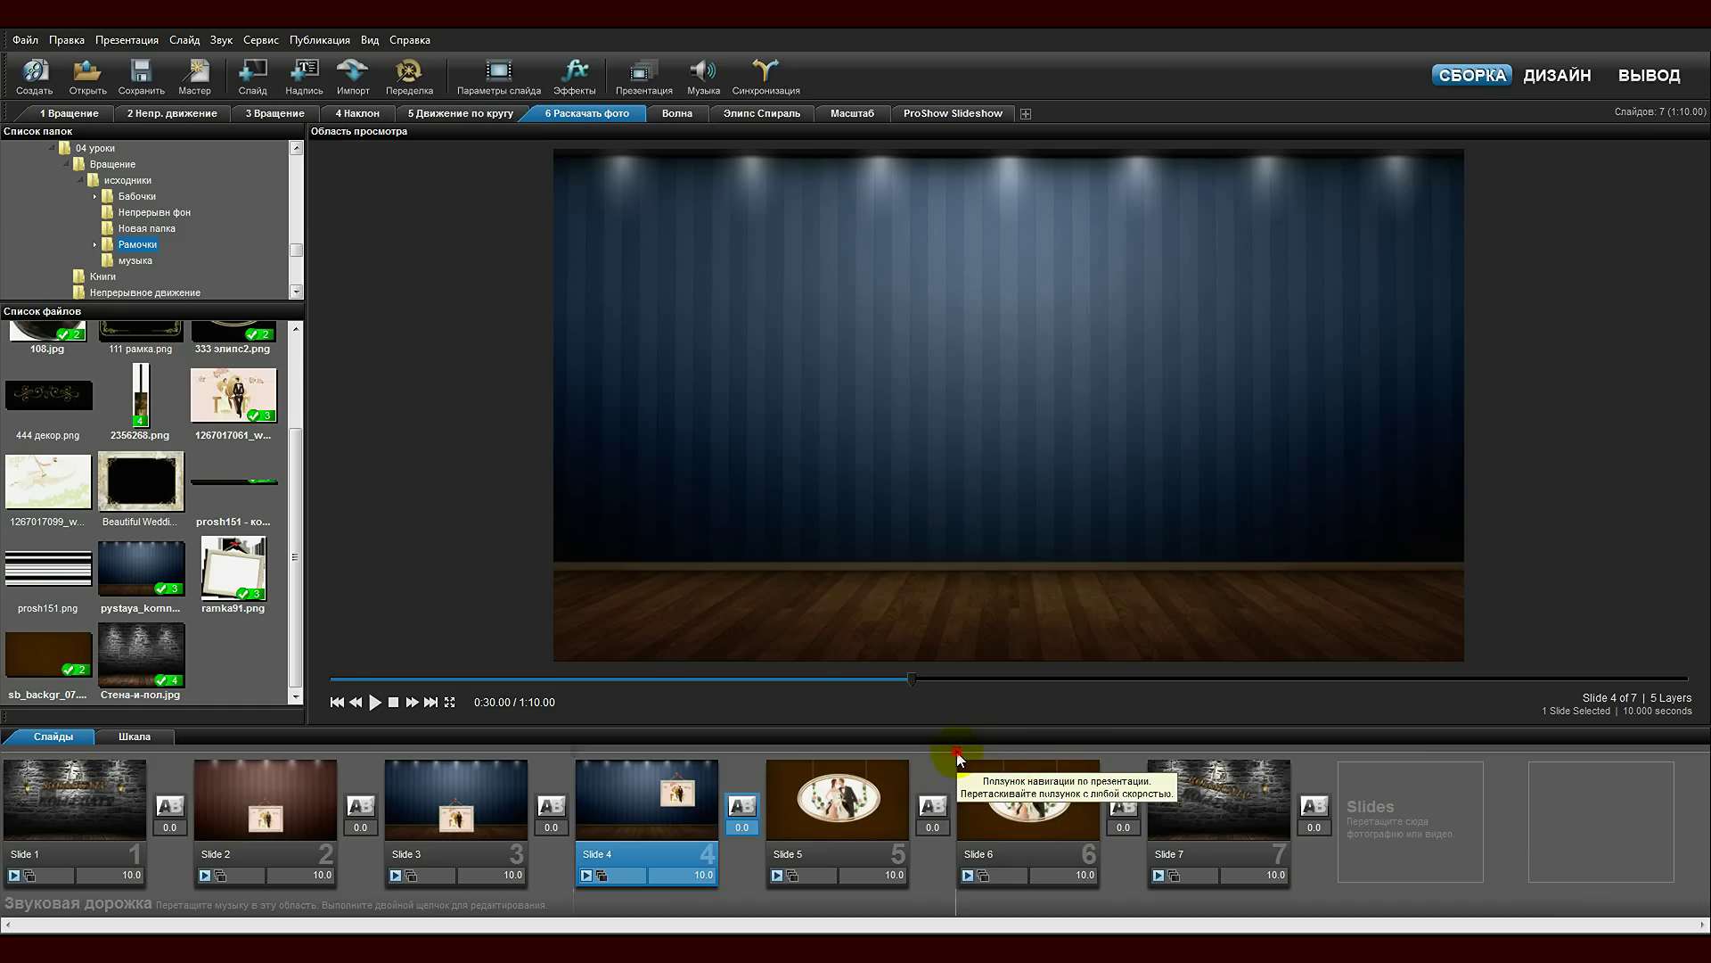
{"action": "left_click", "coordinate": [389, 703]}
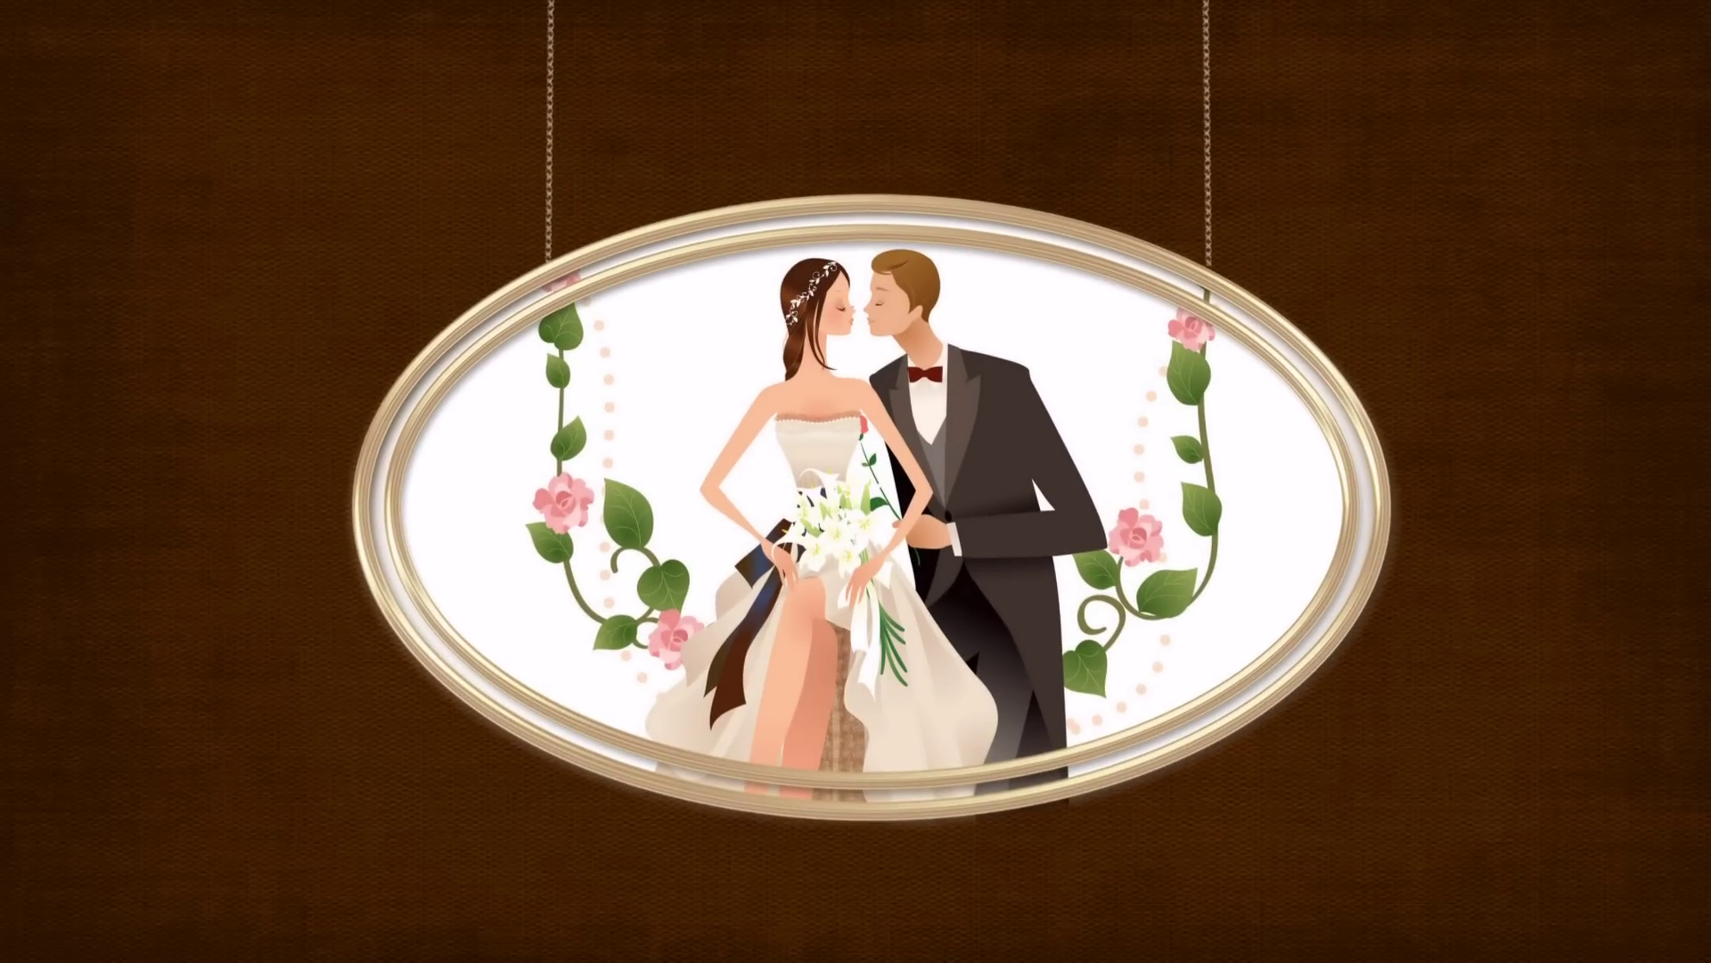
{"action": "key", "text": "Escape"}
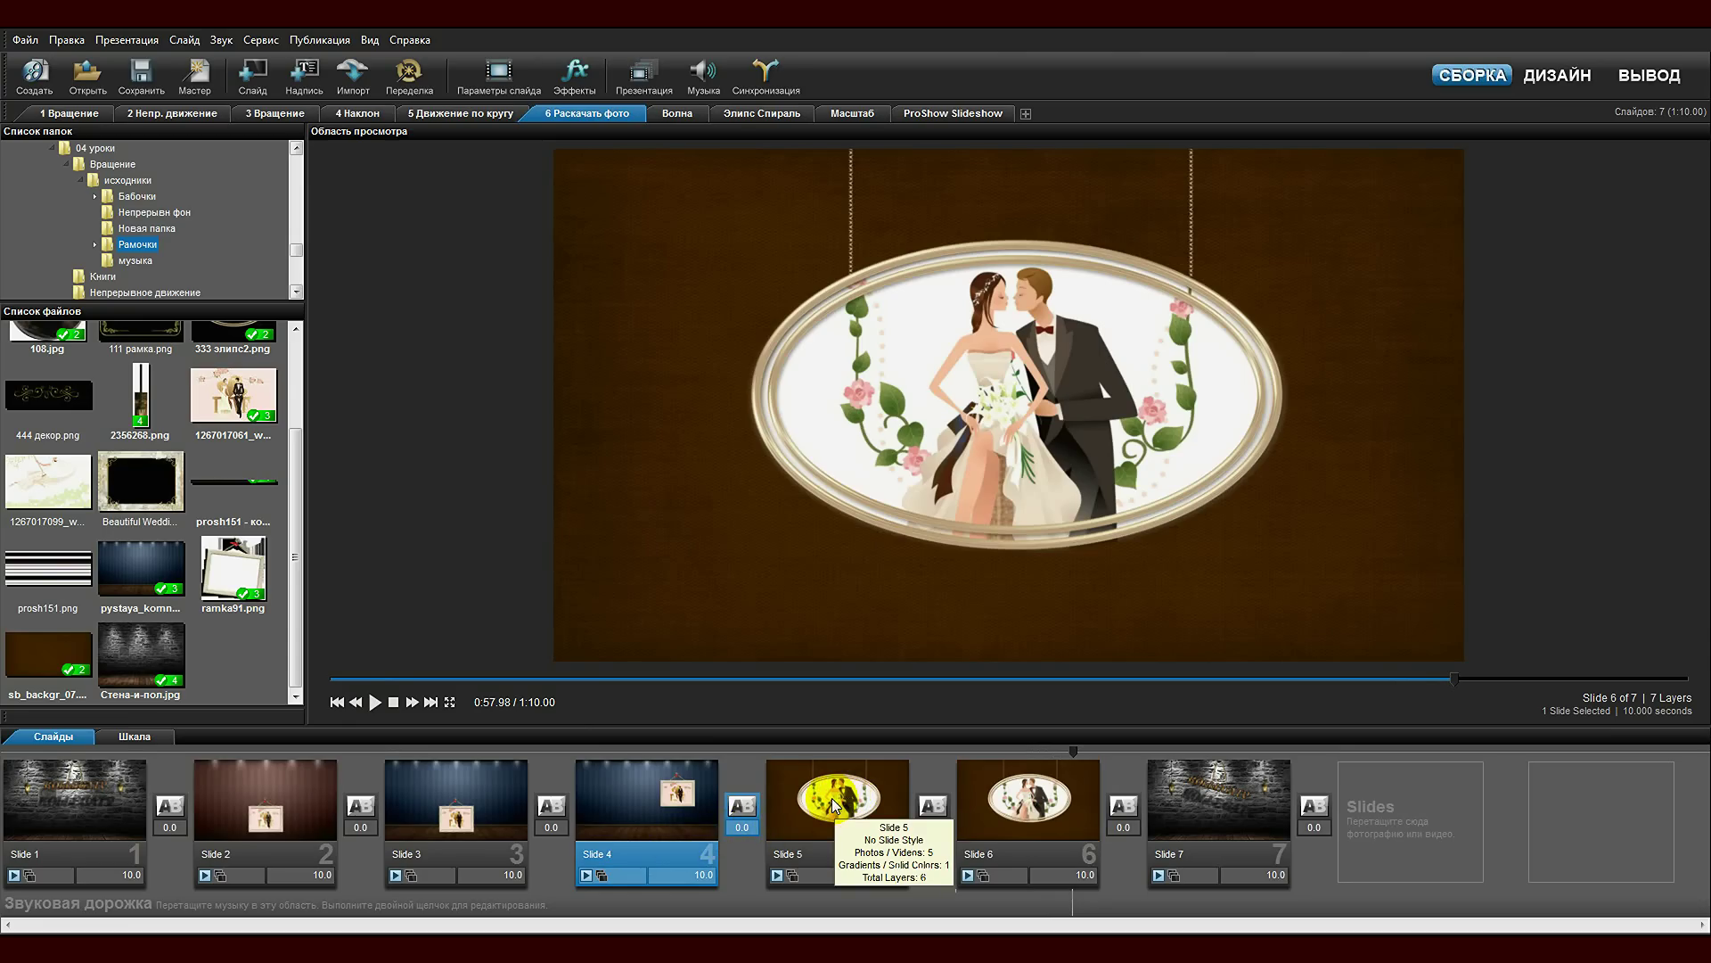
{"action": "double_click", "coordinate": [835, 805]}
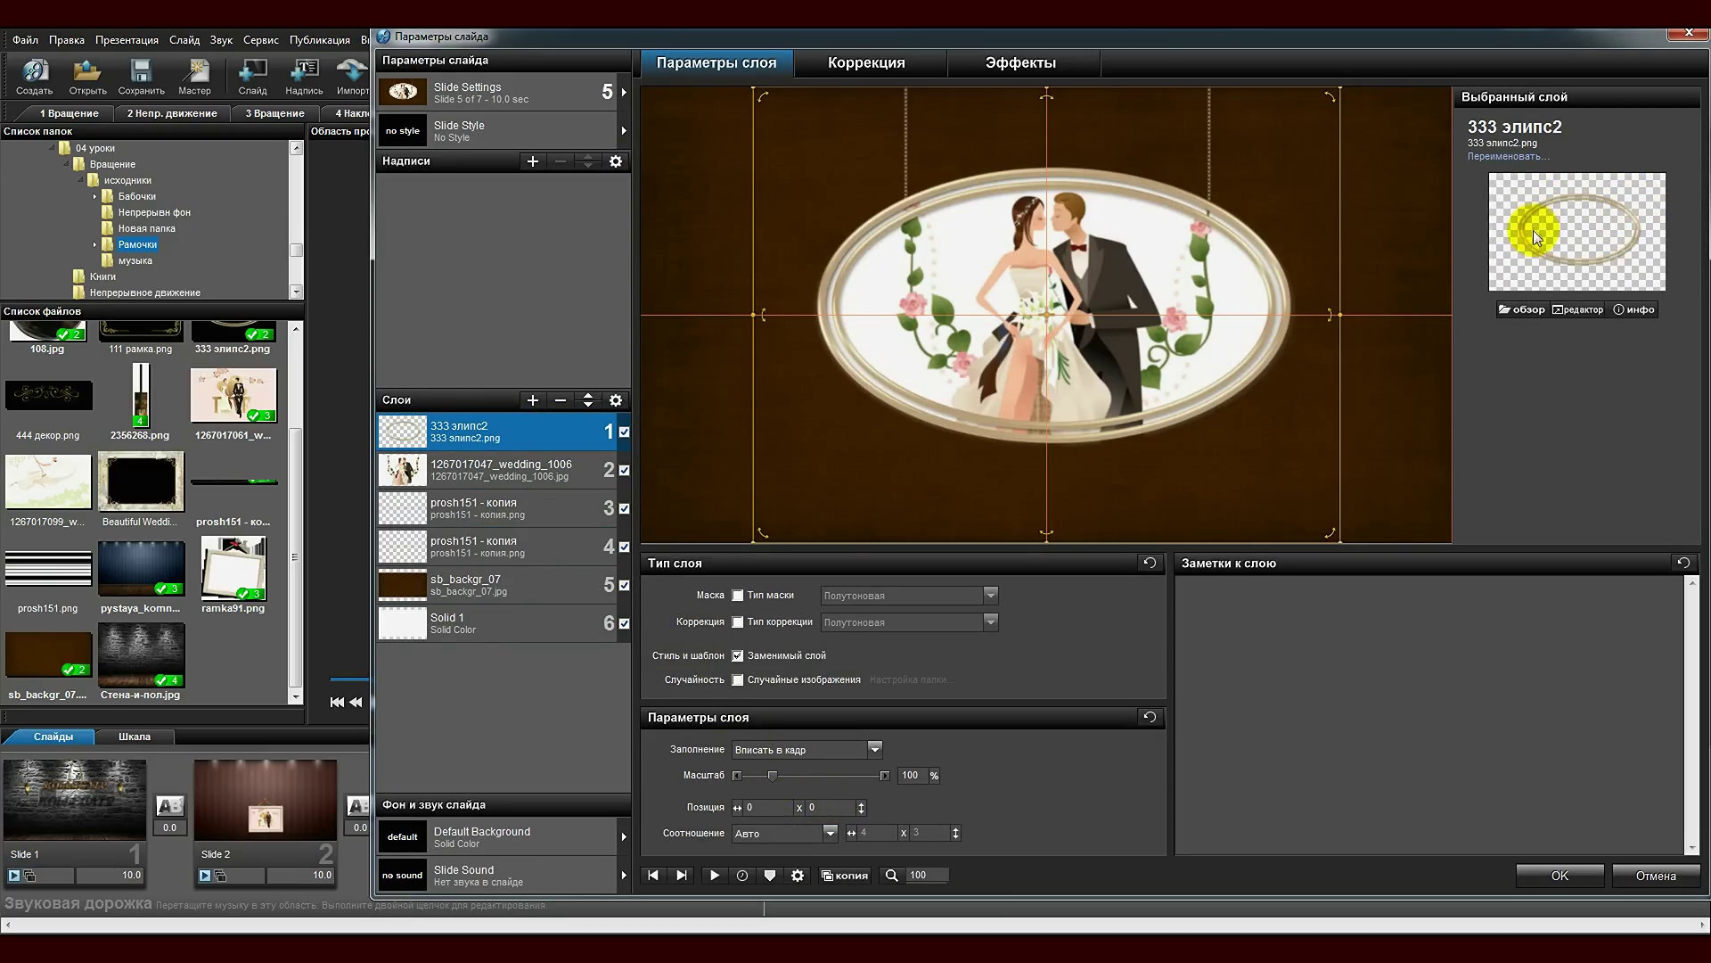
{"action": "left_click", "coordinate": [531, 476]}
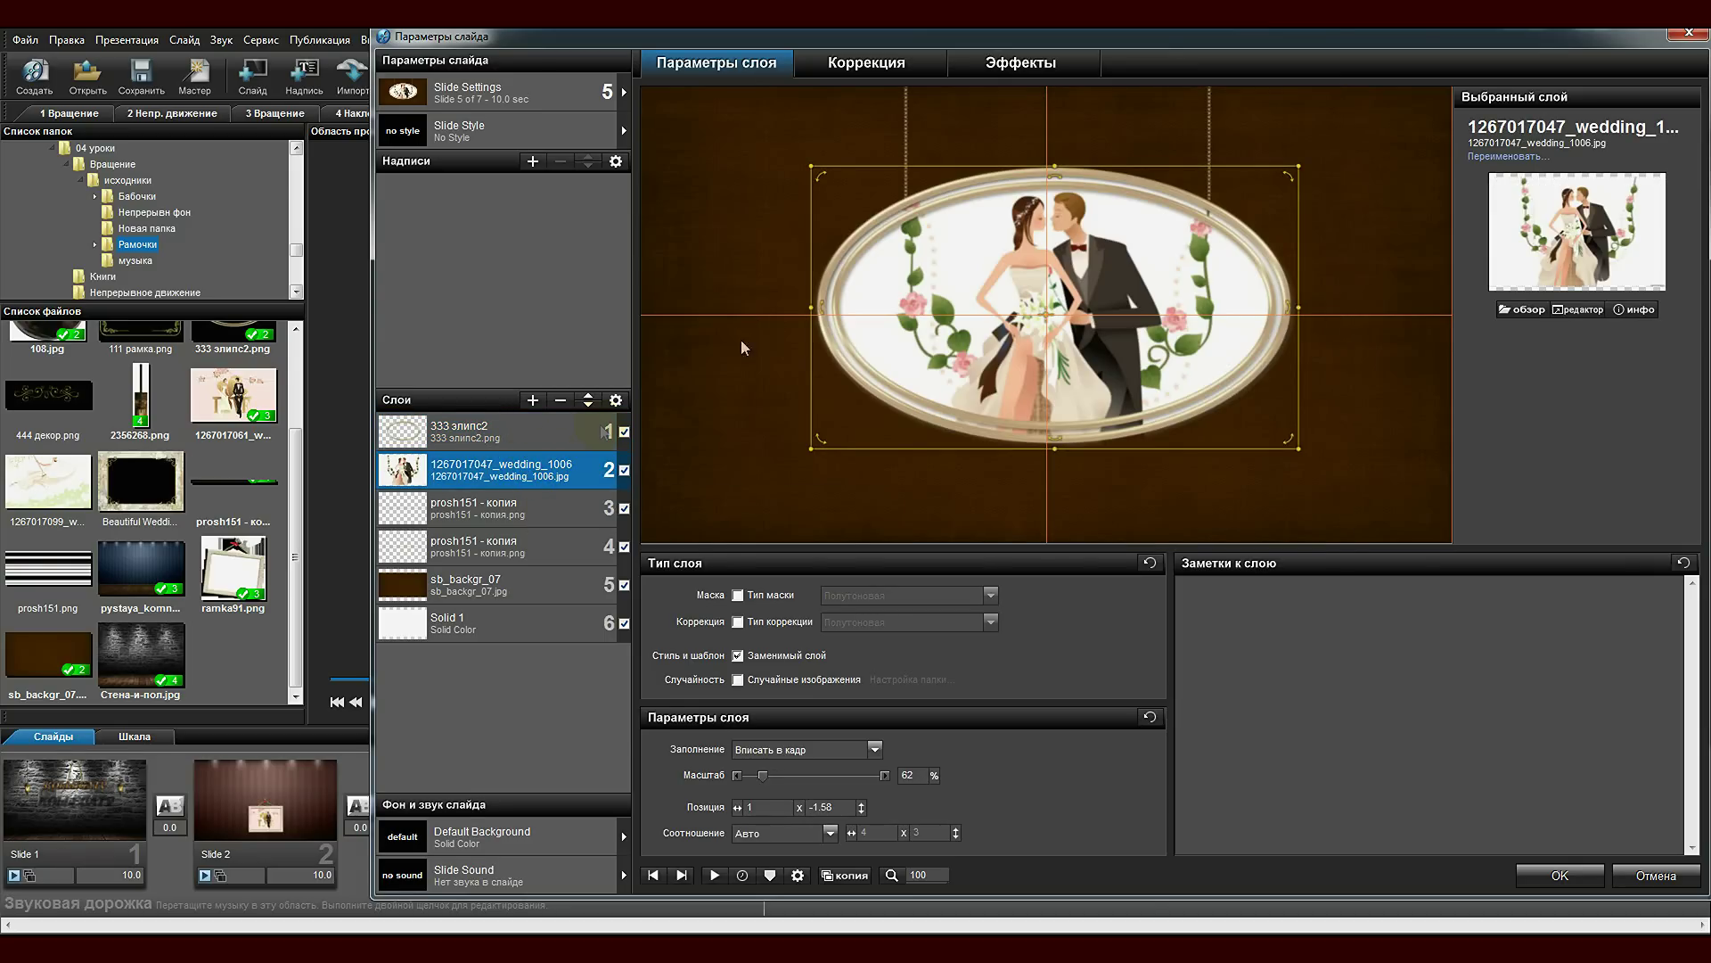
{"action": "left_click", "coordinate": [900, 55]}
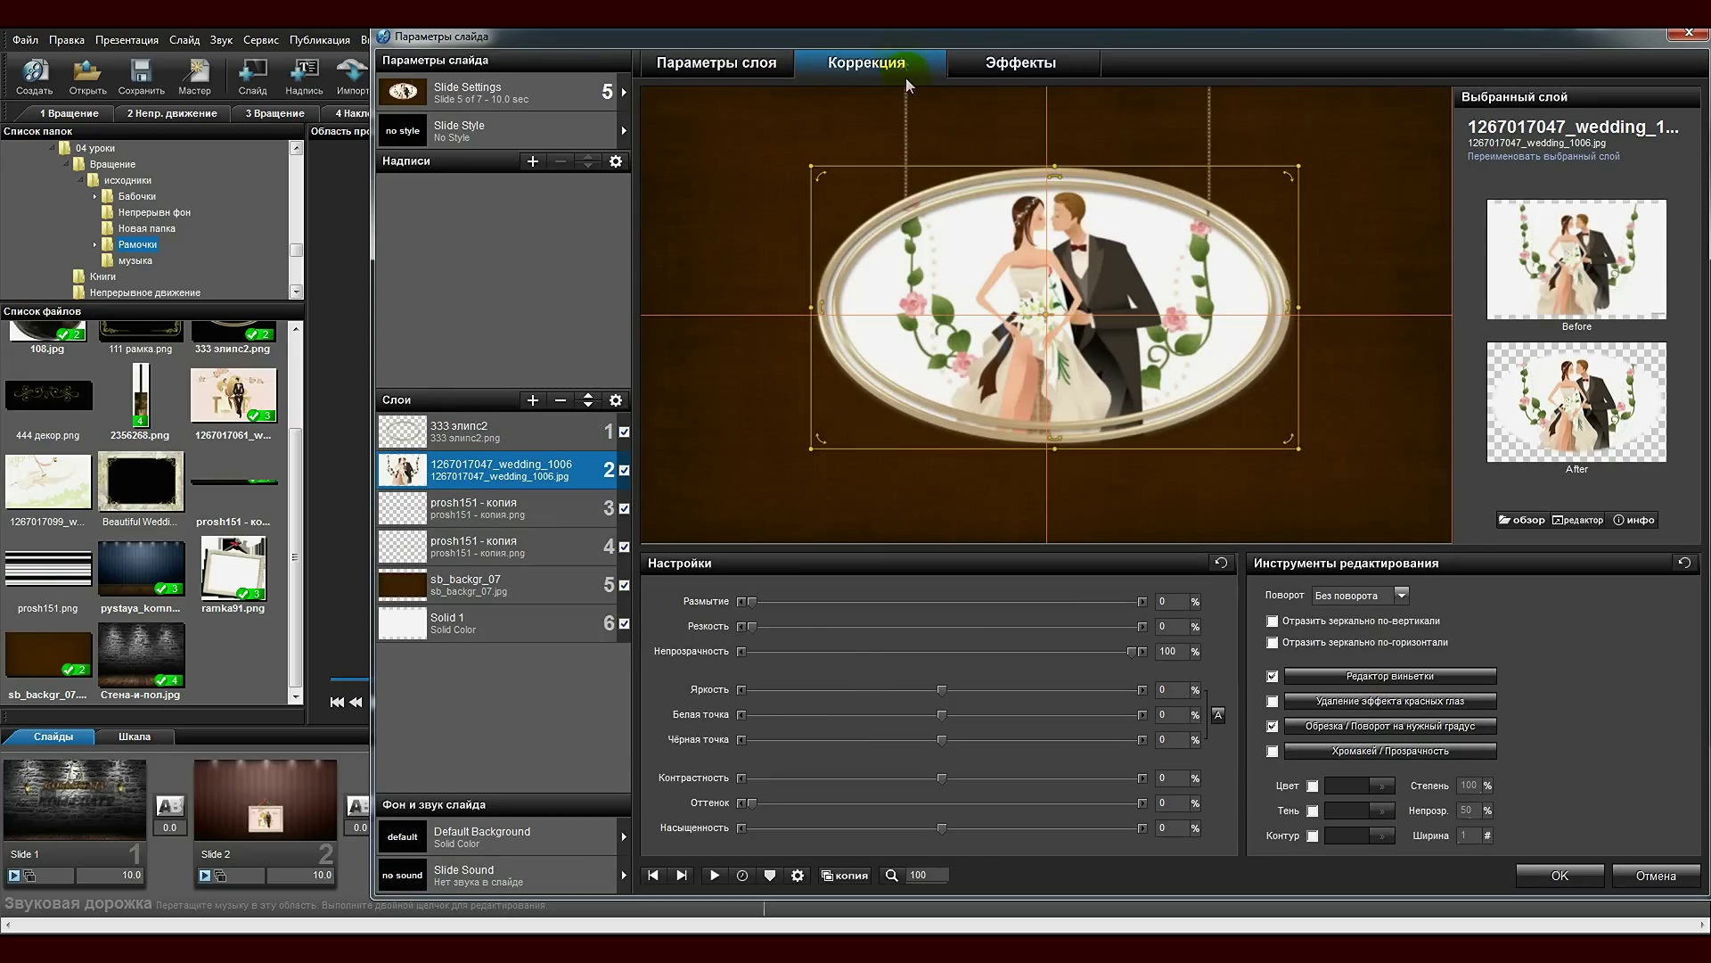
{"action": "left_click", "coordinate": [1369, 676]}
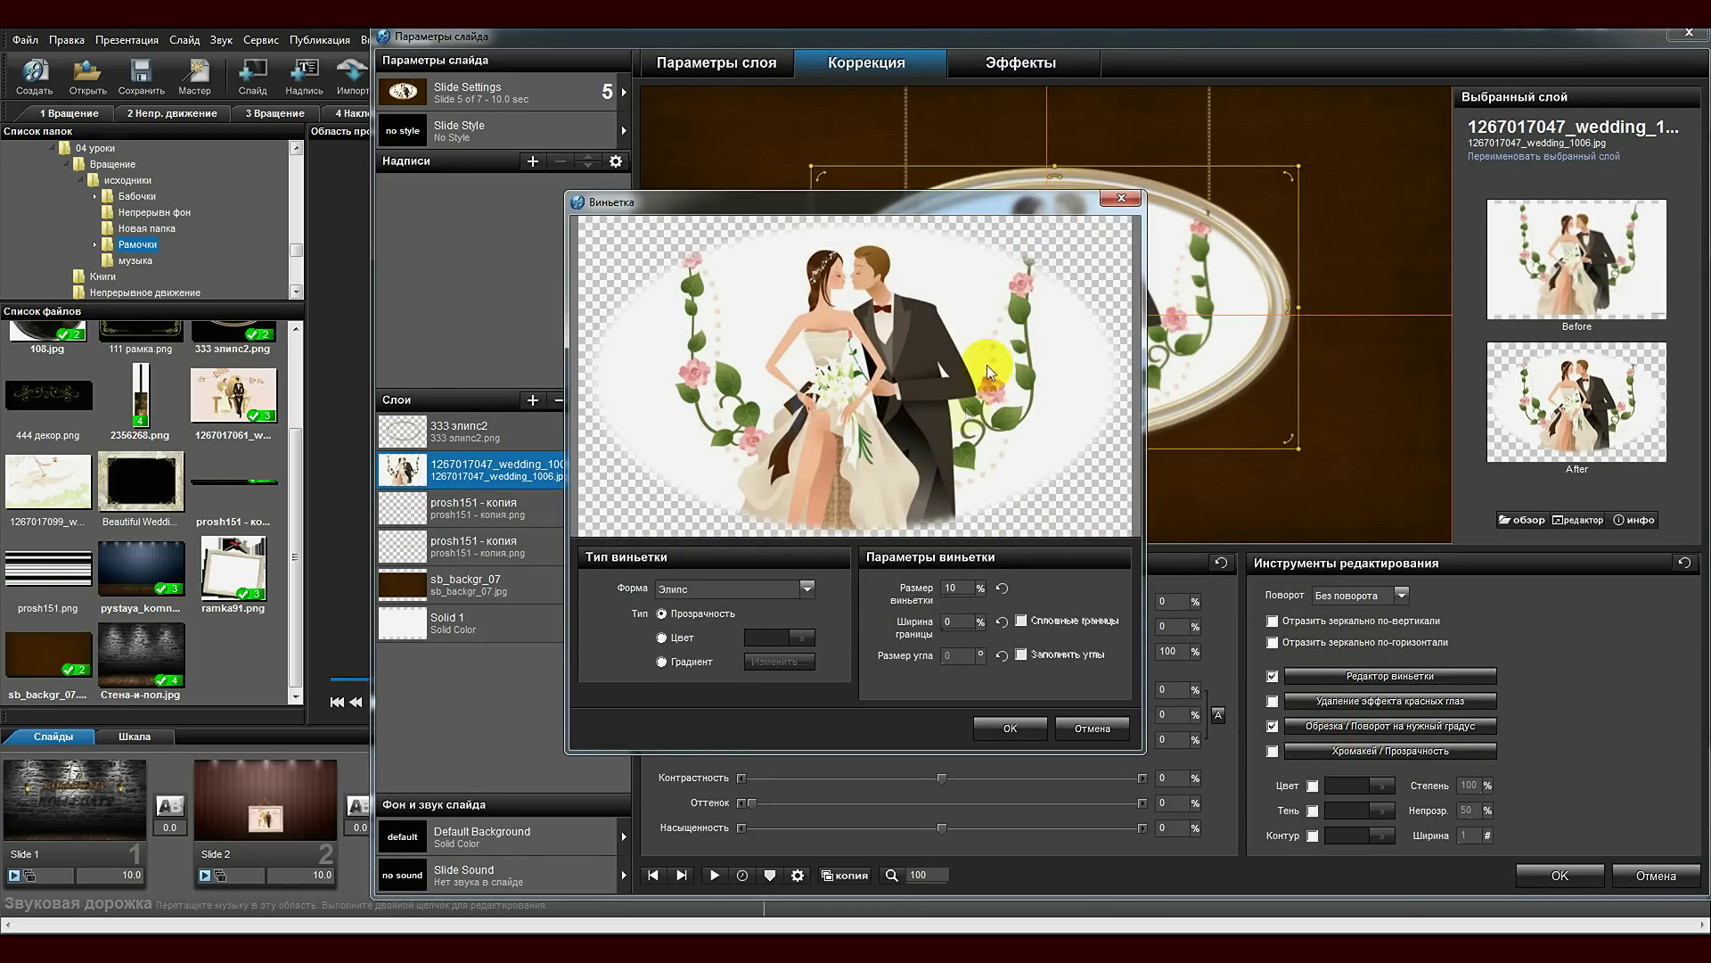
{"action": "left_click", "coordinate": [1009, 729]}
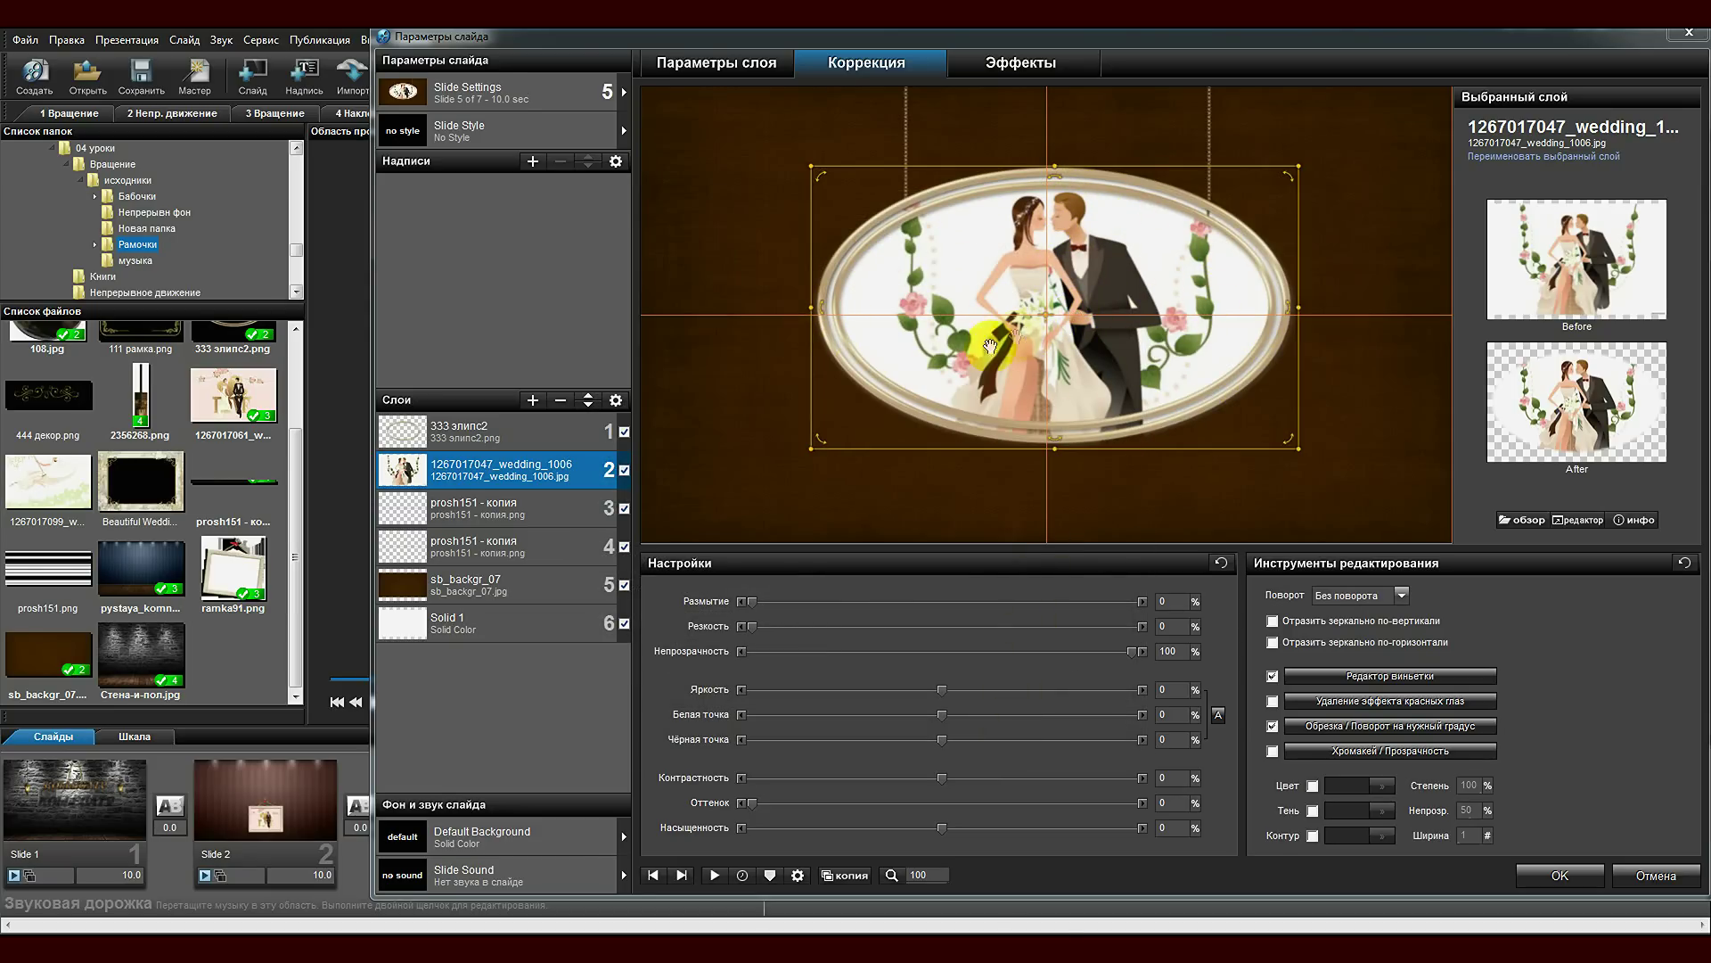
Examine how slide 5's two prosh151 - копия chain layers are placed beyond the frame area, and check the Solid 1 layer's adjustments.
{"action": "left_click", "coordinate": [481, 506]}
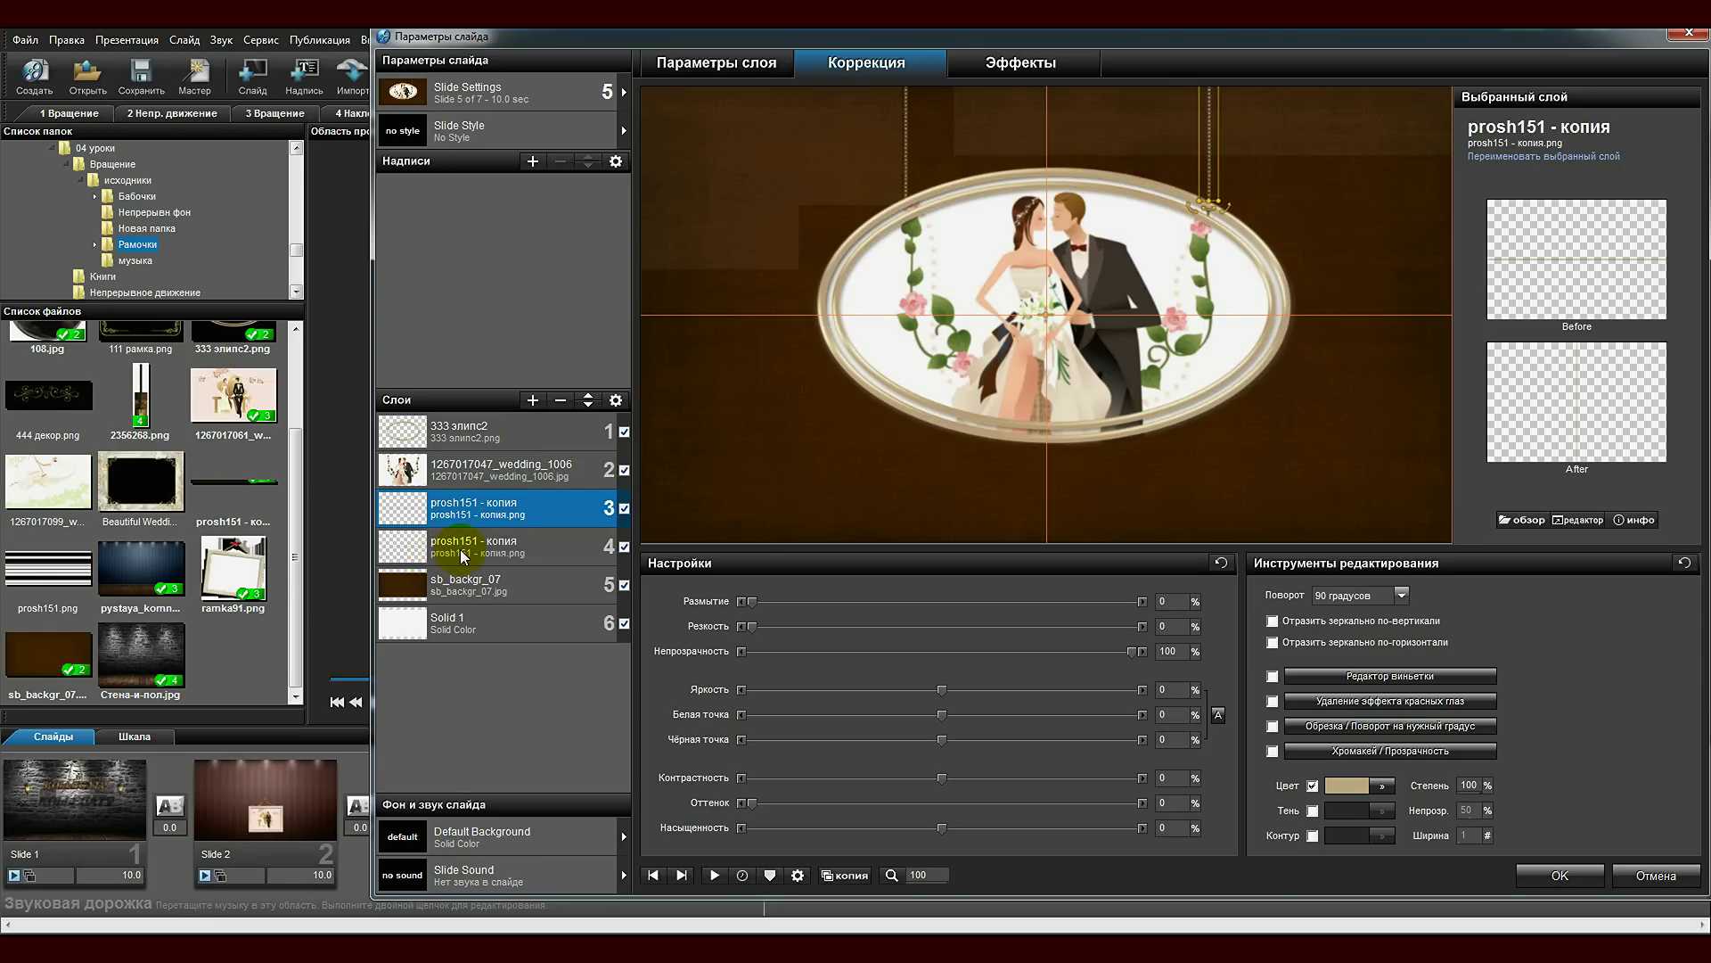
{"action": "left_click", "coordinate": [784, 209]}
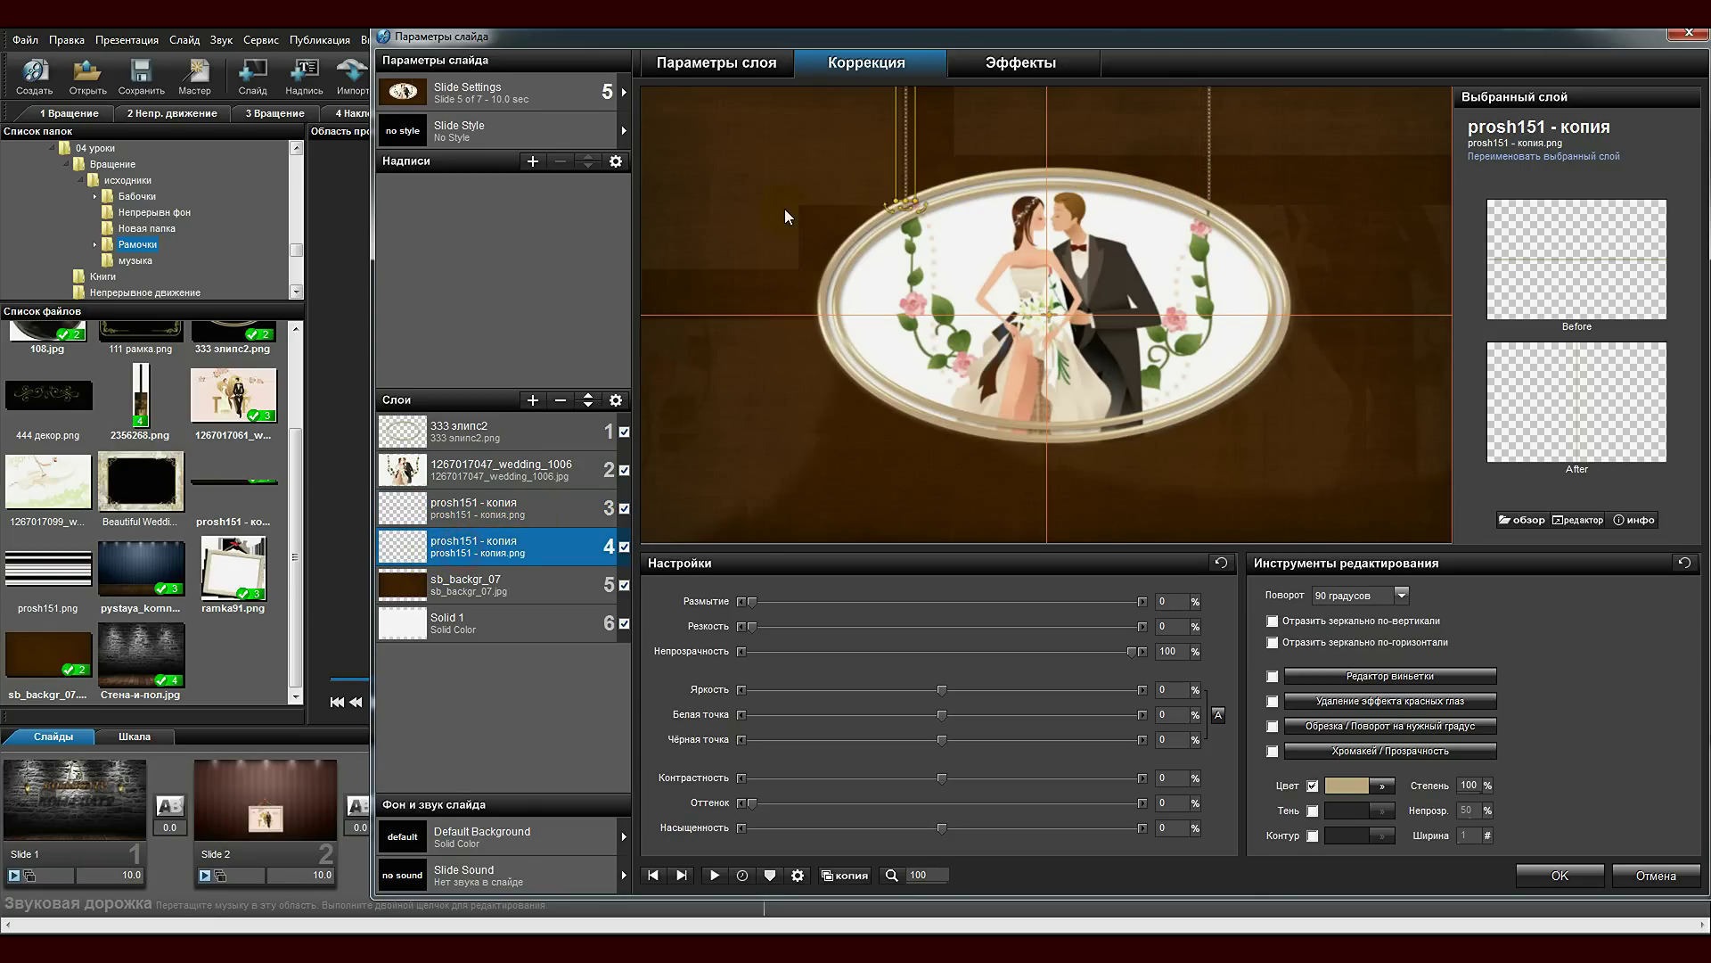
{"action": "left_click", "coordinate": [921, 877]}
{"action": "left_click_drag", "start_coordinate": [981, 861], "coordinate": [891, 831]}
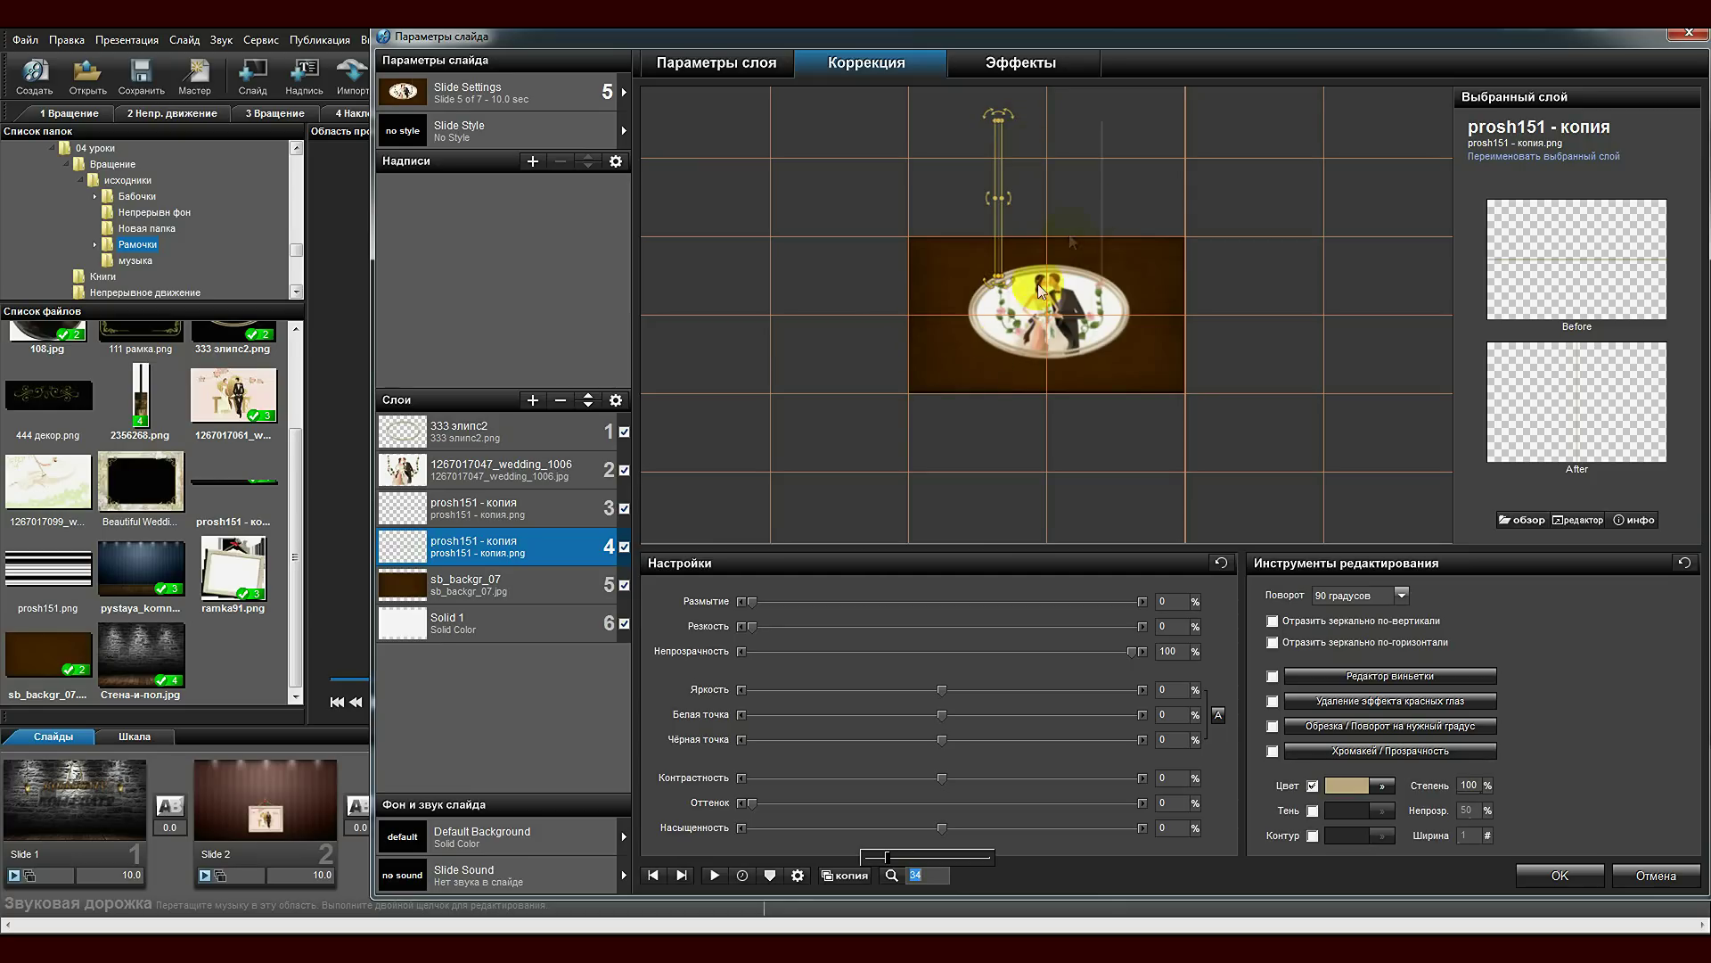
{"action": "left_click_drag", "start_coordinate": [887, 858], "coordinate": [1039, 855]}
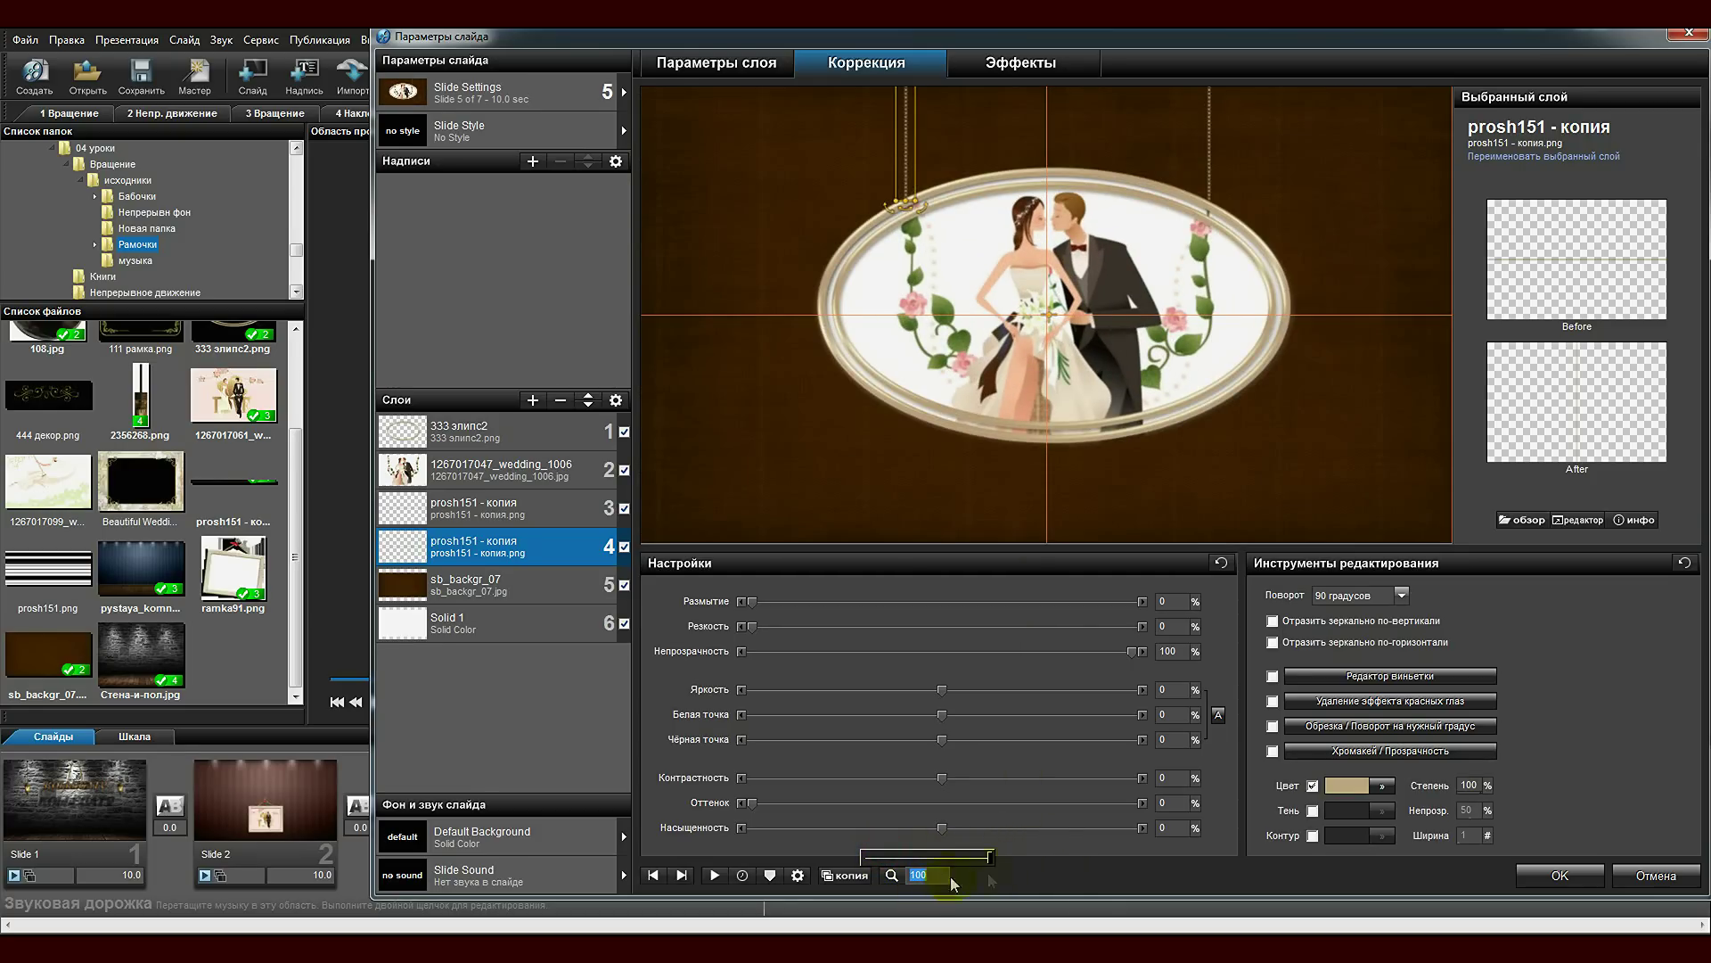
{"action": "left_click", "coordinate": [531, 613]}
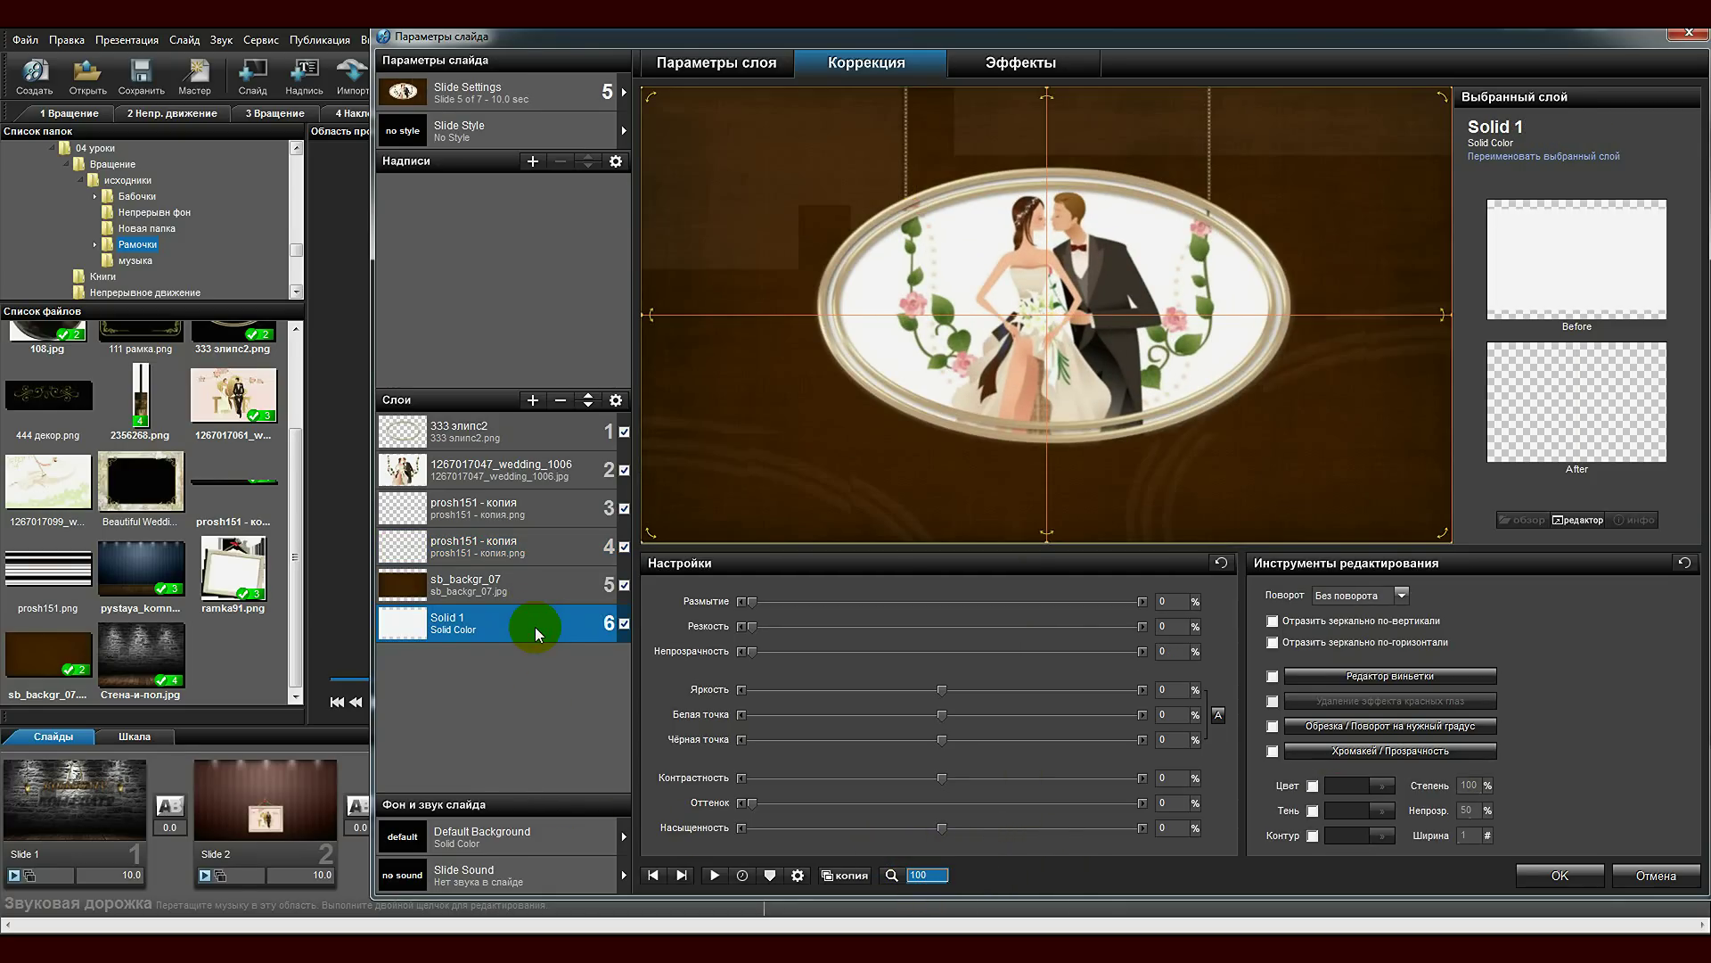
Review the vertical tilt modifier of slide 5's oval frame layer 333 элипс2, including its source layer.
{"action": "left_click", "coordinate": [505, 441]}
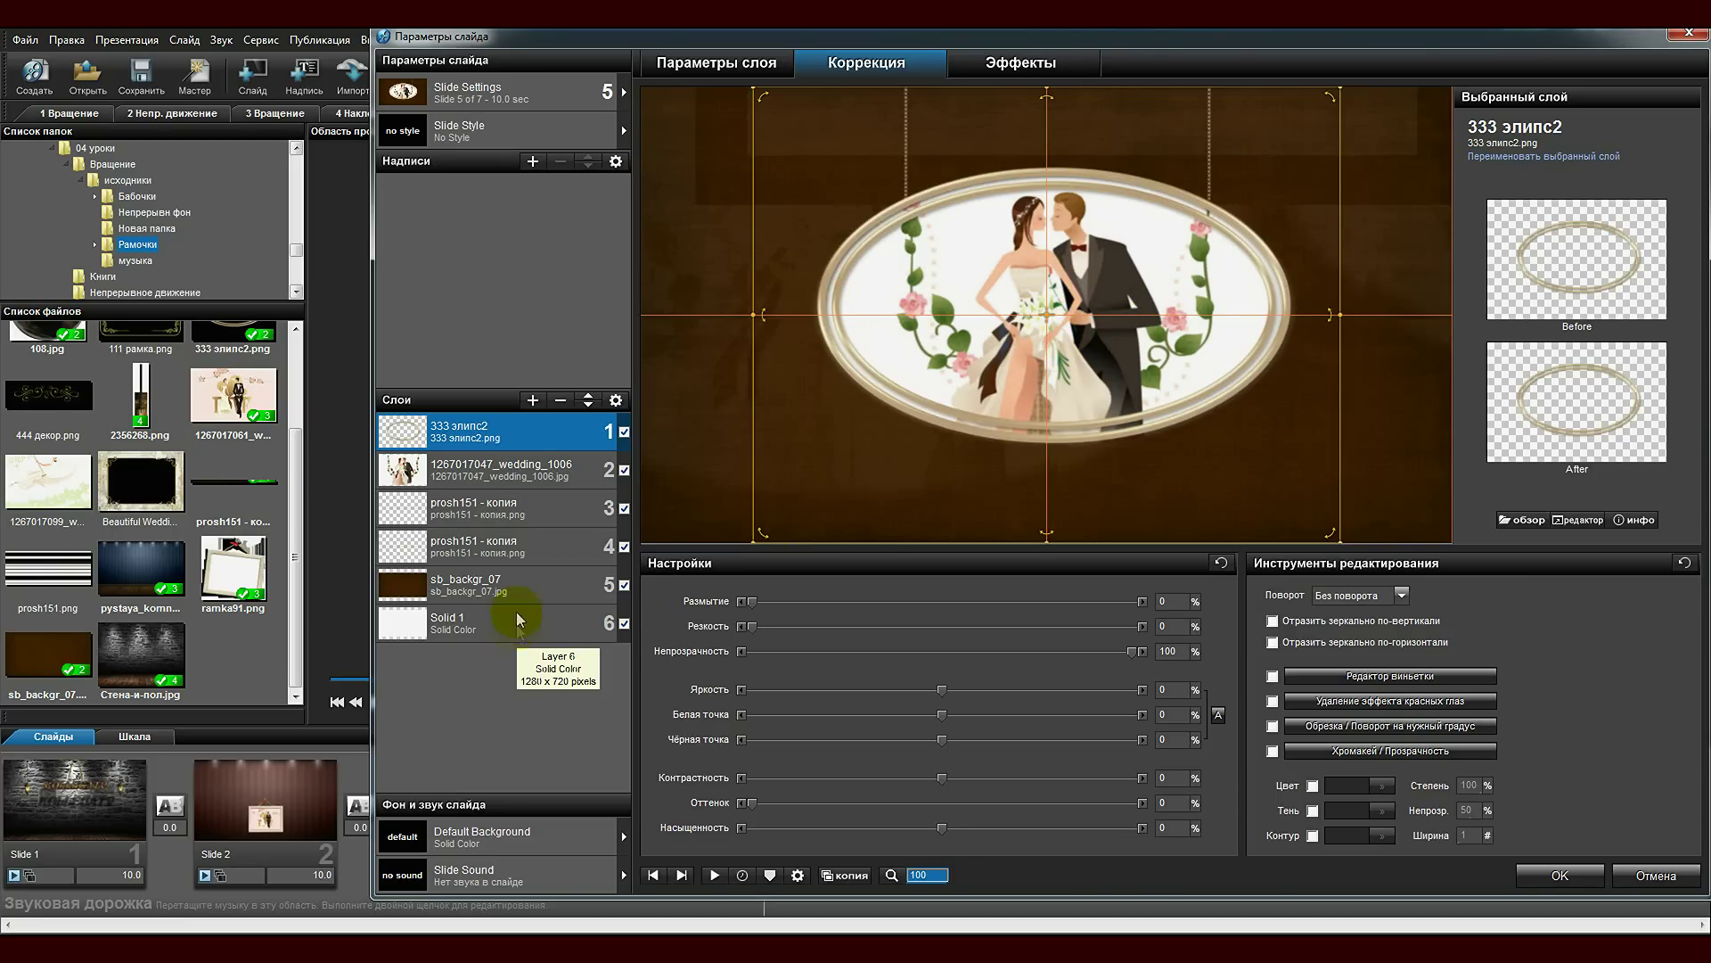
{"action": "left_click", "coordinate": [995, 58]}
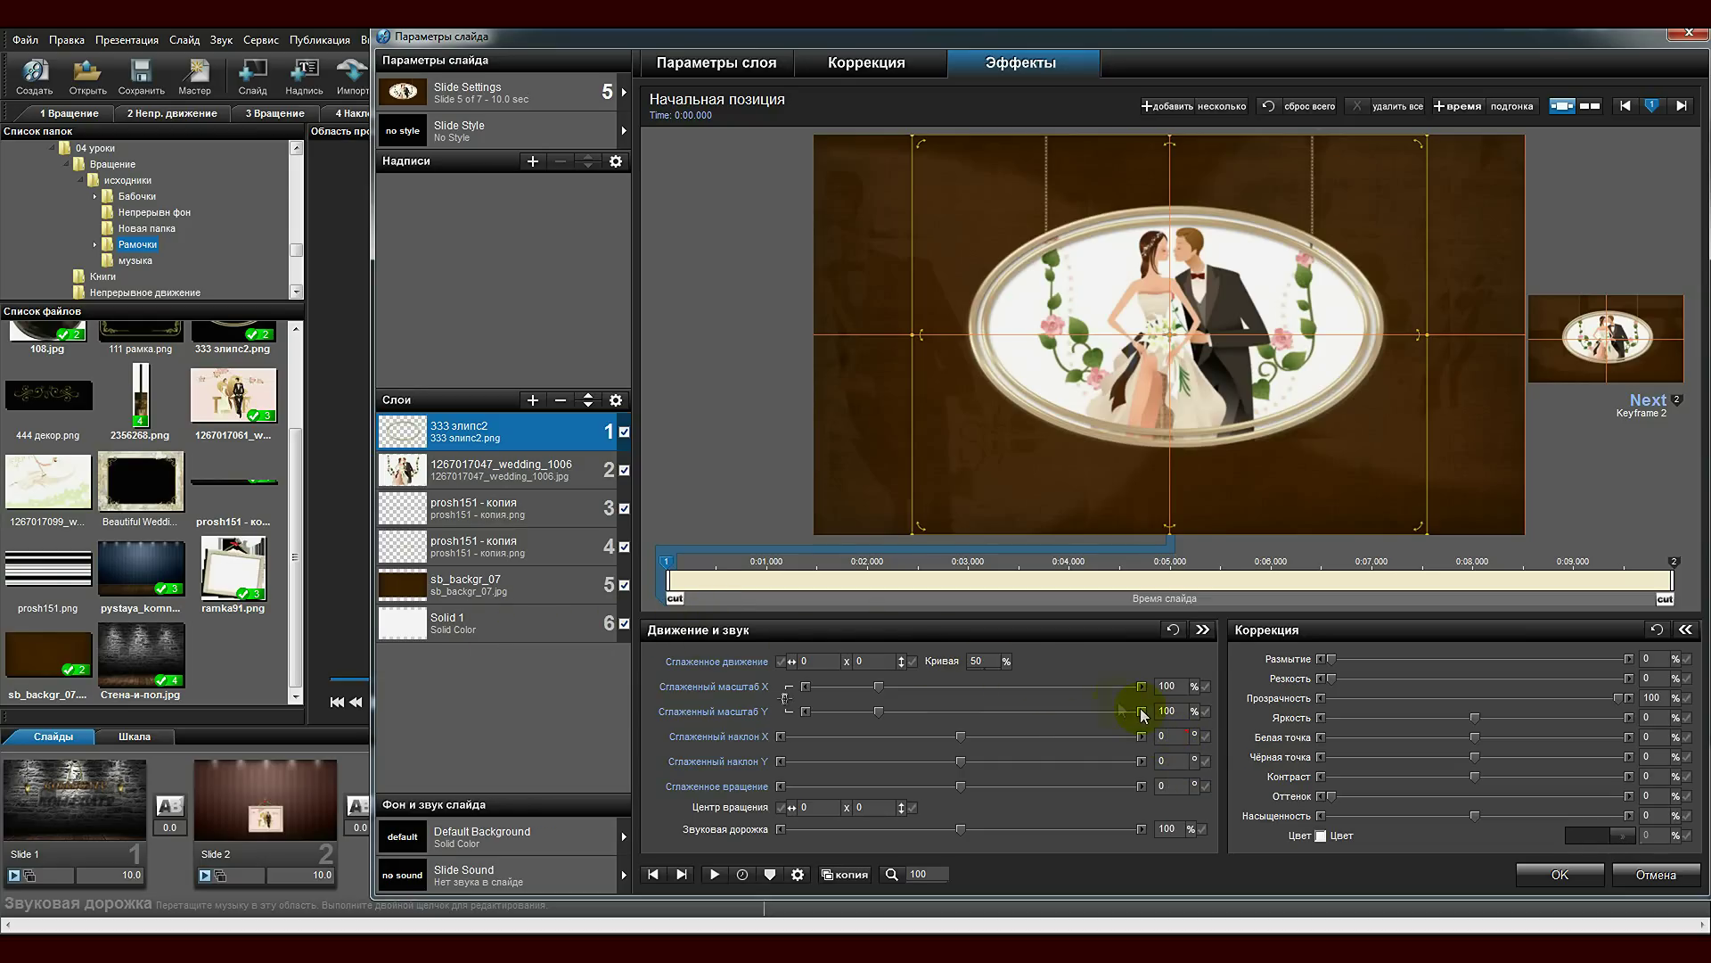
{"action": "right_click", "coordinate": [1175, 738]}
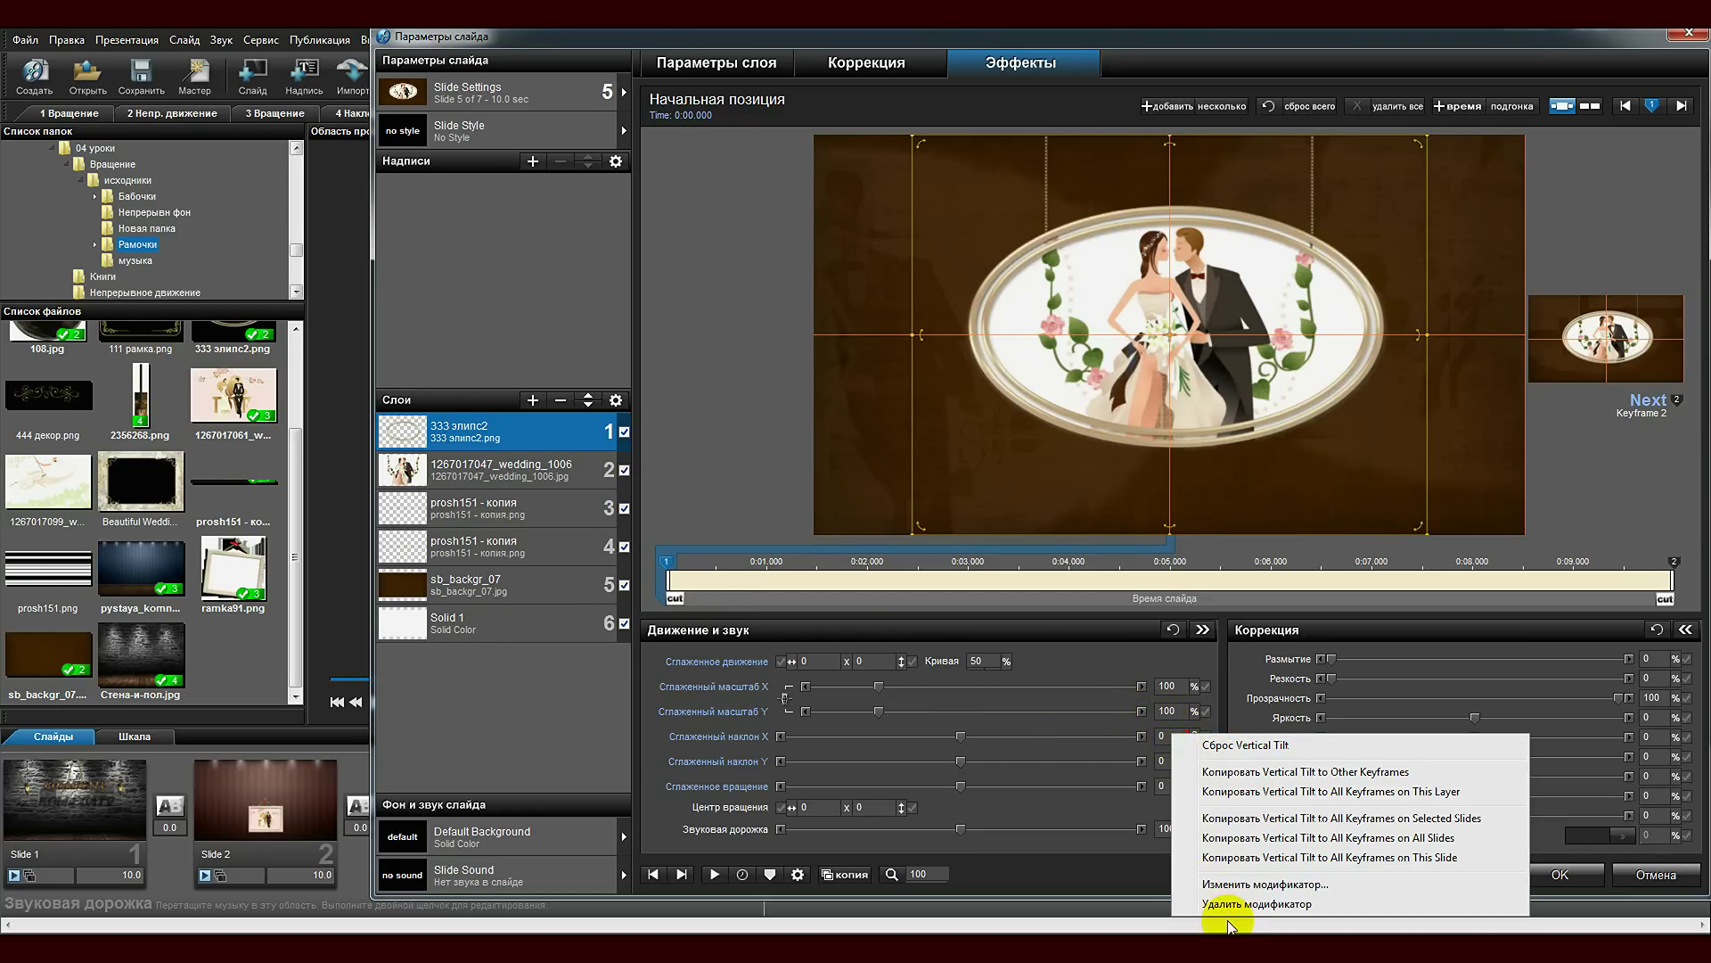
{"action": "left_click", "coordinate": [1217, 884]}
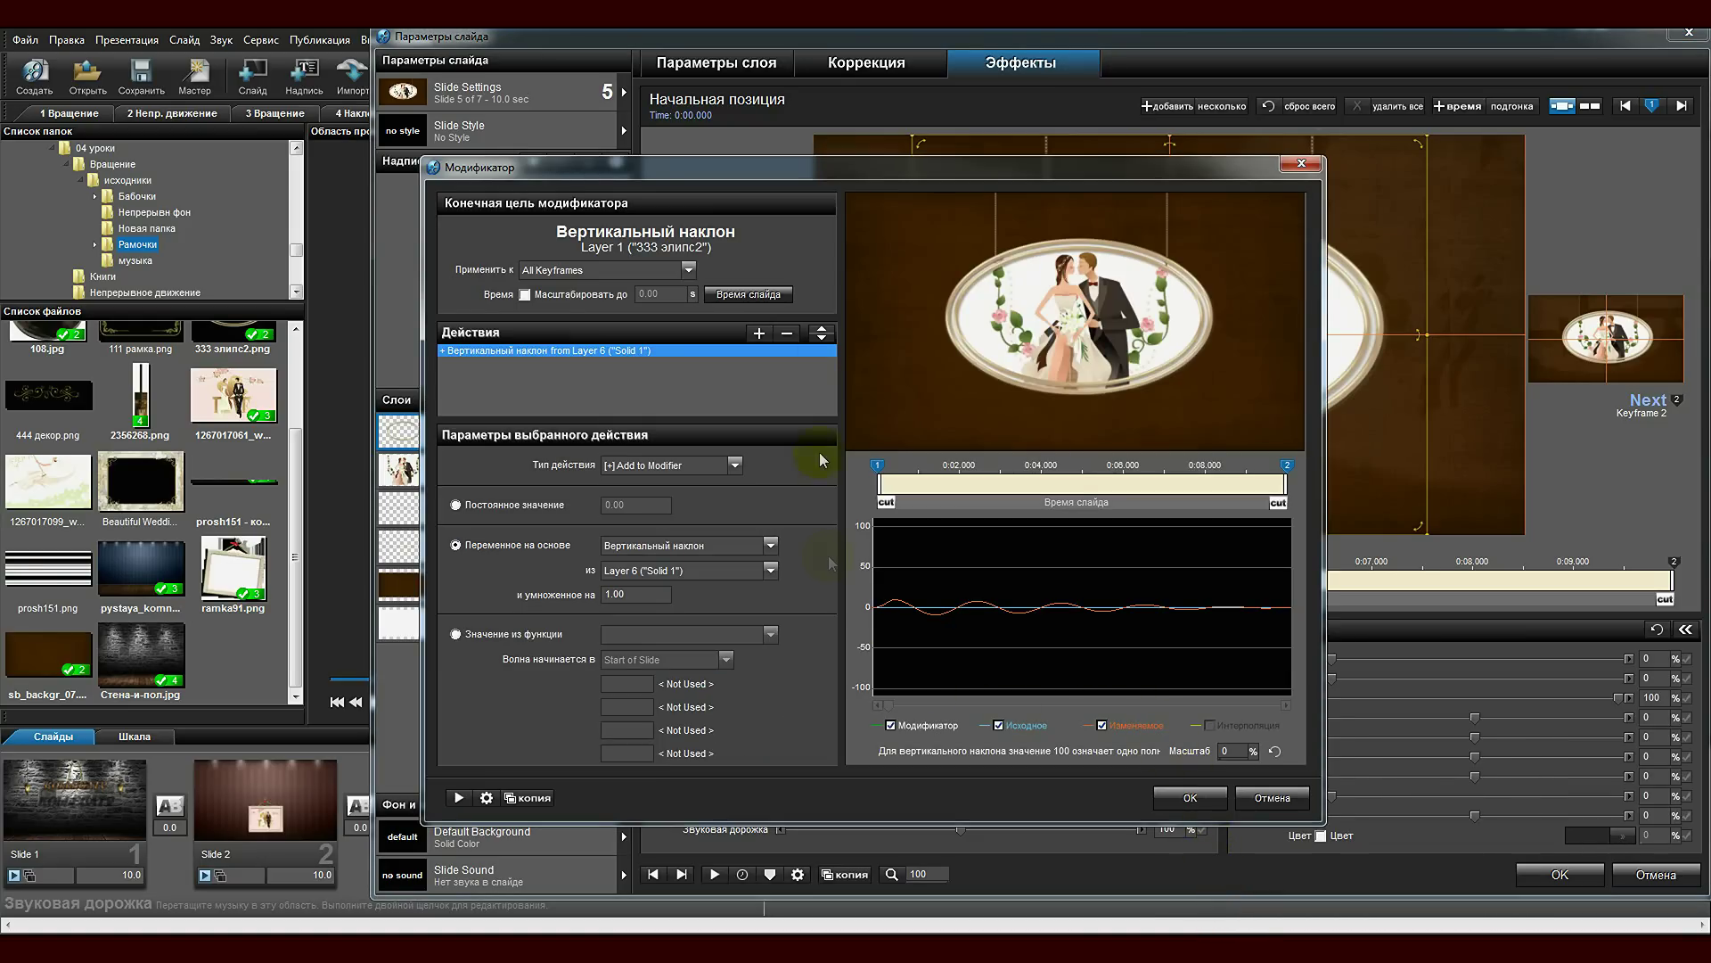
{"action": "left_click_drag", "start_coordinate": [870, 167], "coordinate": [1207, 136]}
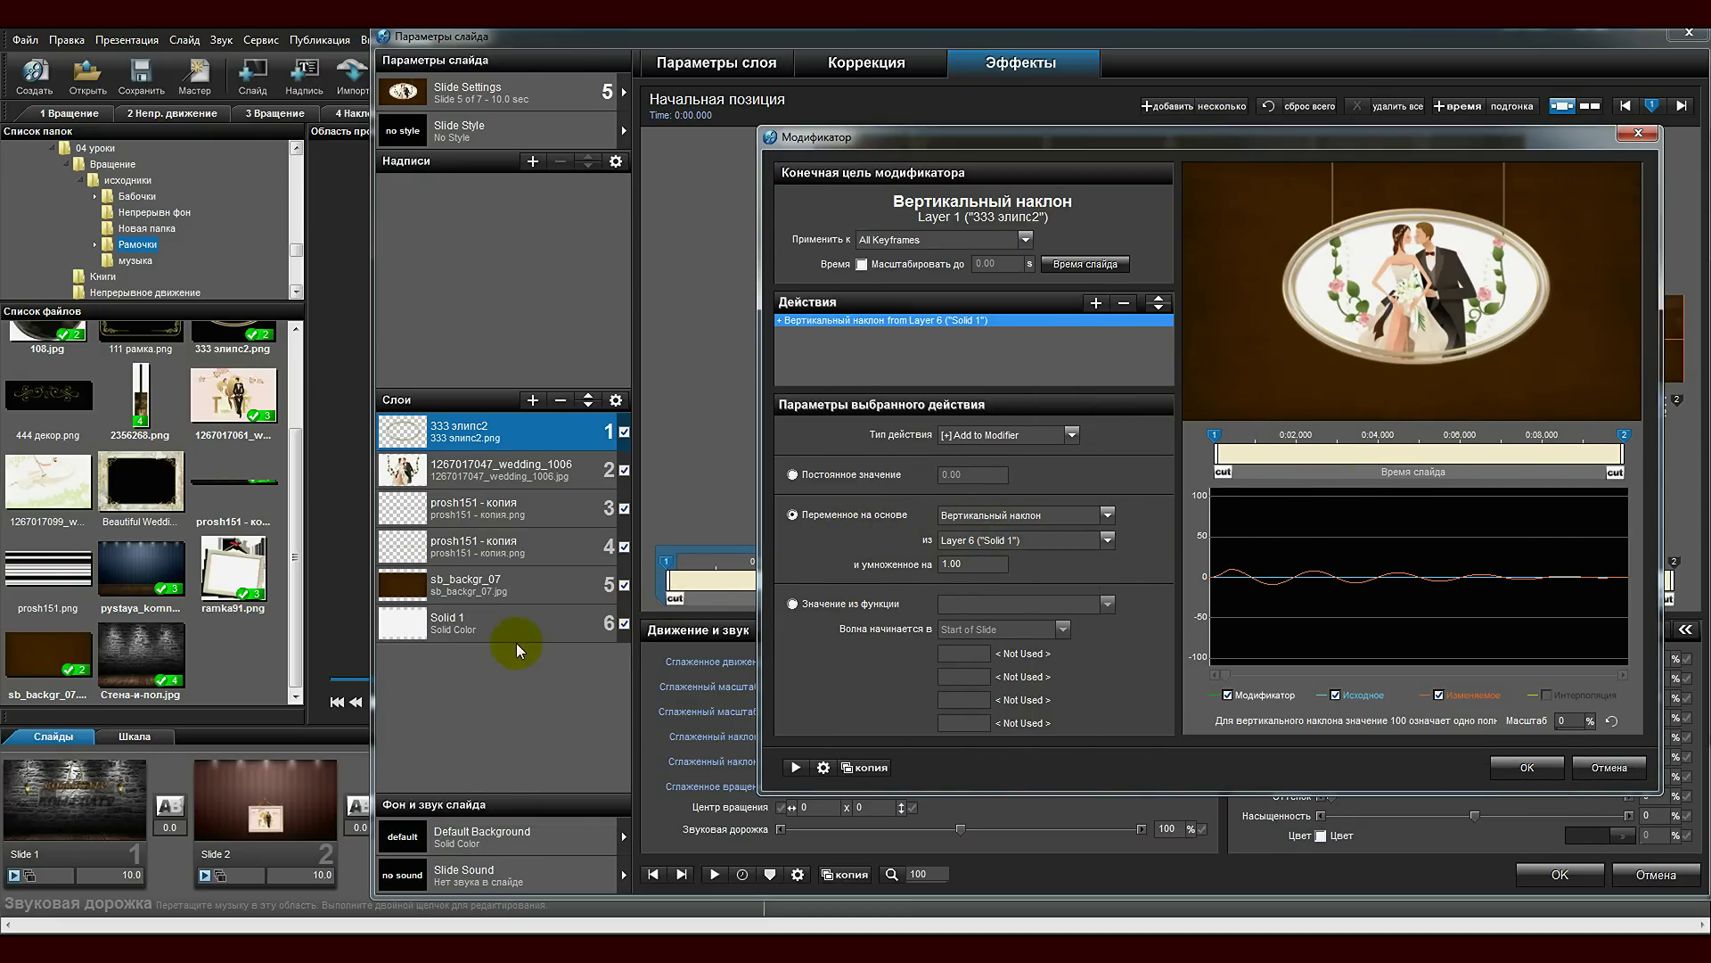
{"action": "left_click", "coordinate": [1527, 768]}
Compare the motion effects of slide 5's photo and first chain layers, and examine the Solid 1 layer's rotation centre outside the slide area.
{"action": "left_click", "coordinate": [505, 470]}
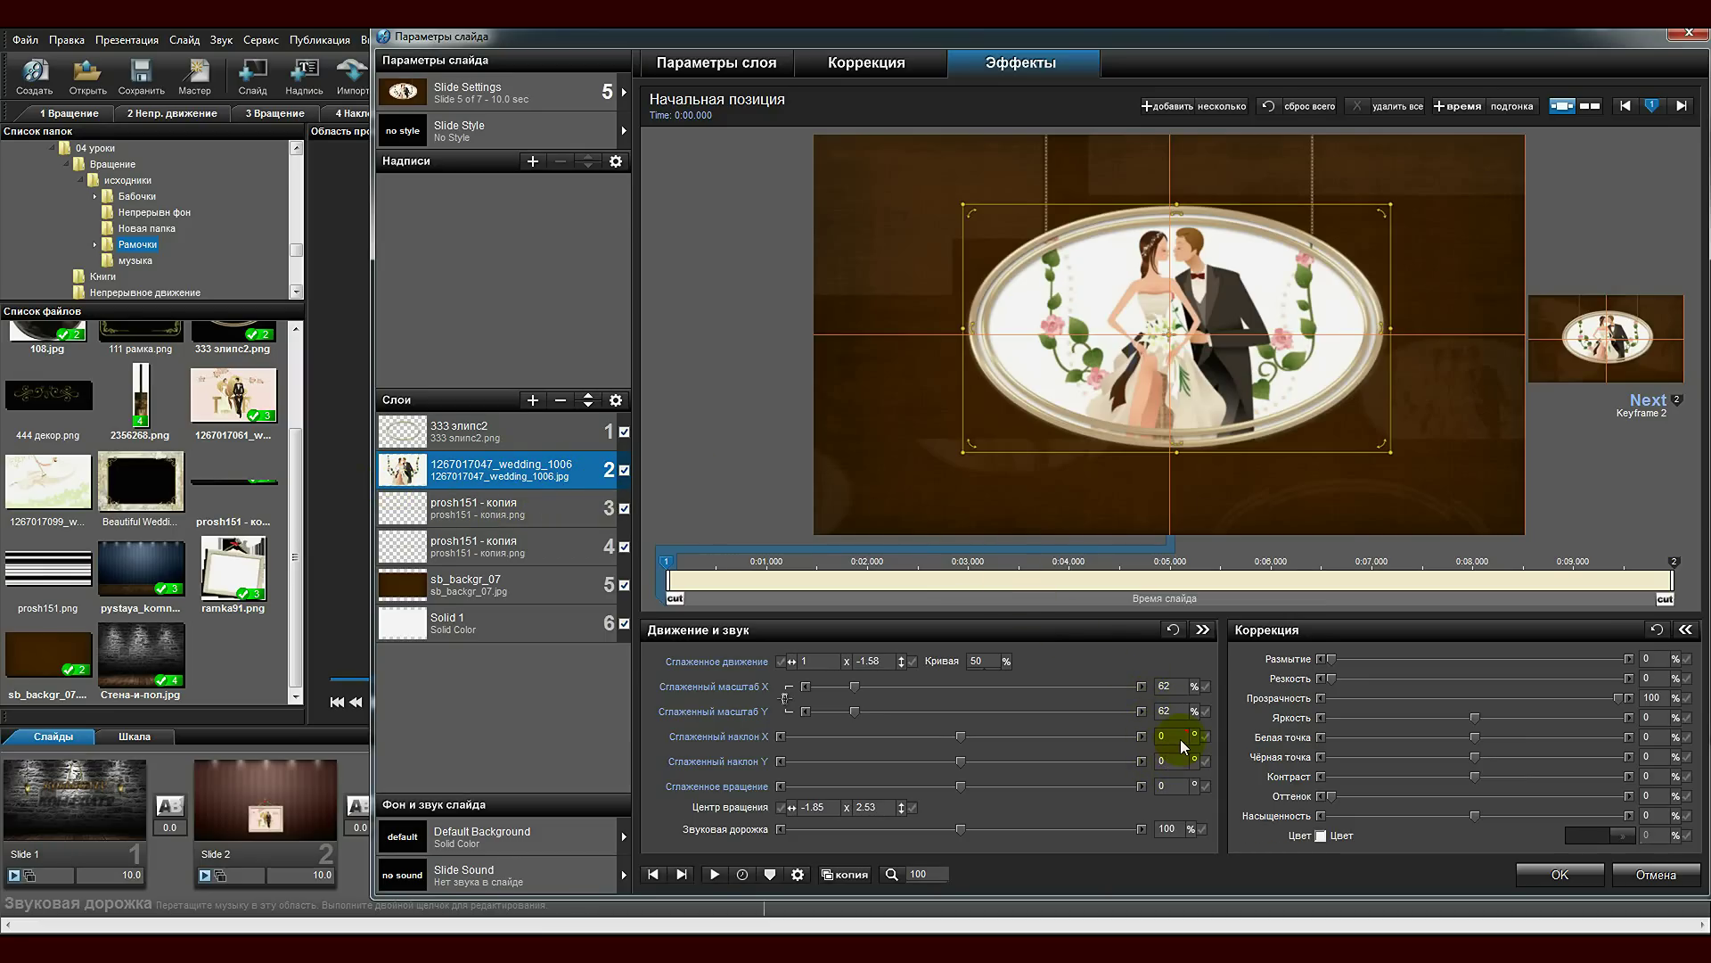
{"action": "left_click", "coordinate": [546, 509]}
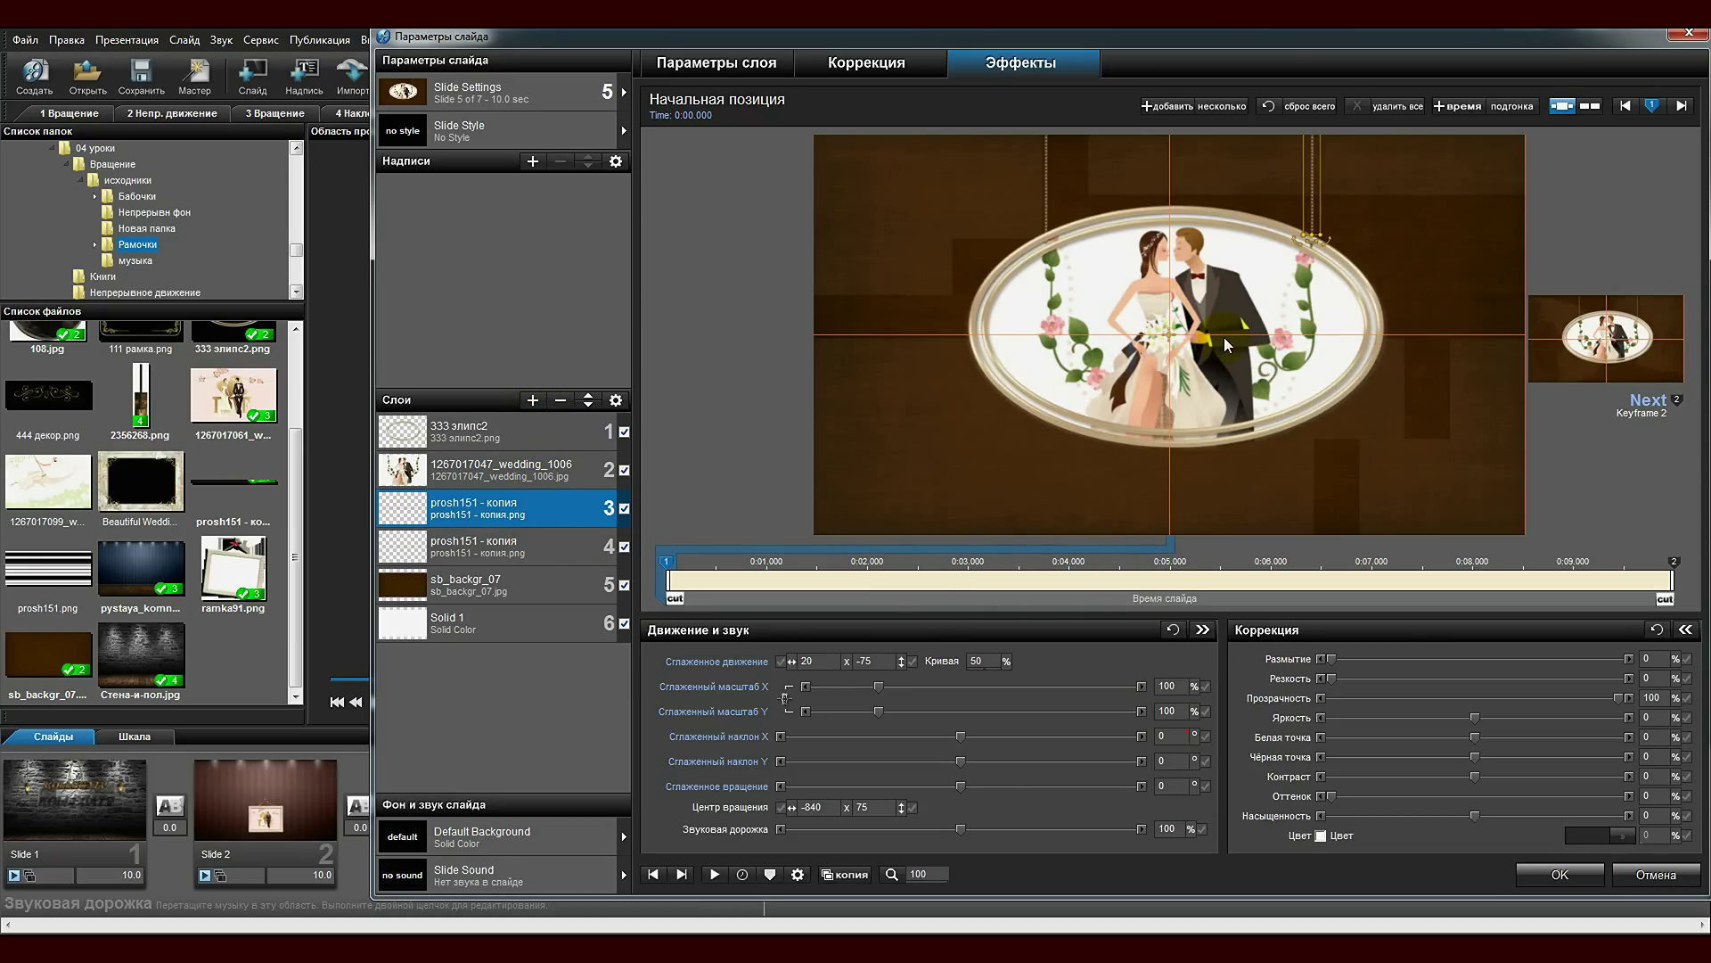
{"action": "left_click", "coordinate": [515, 626]}
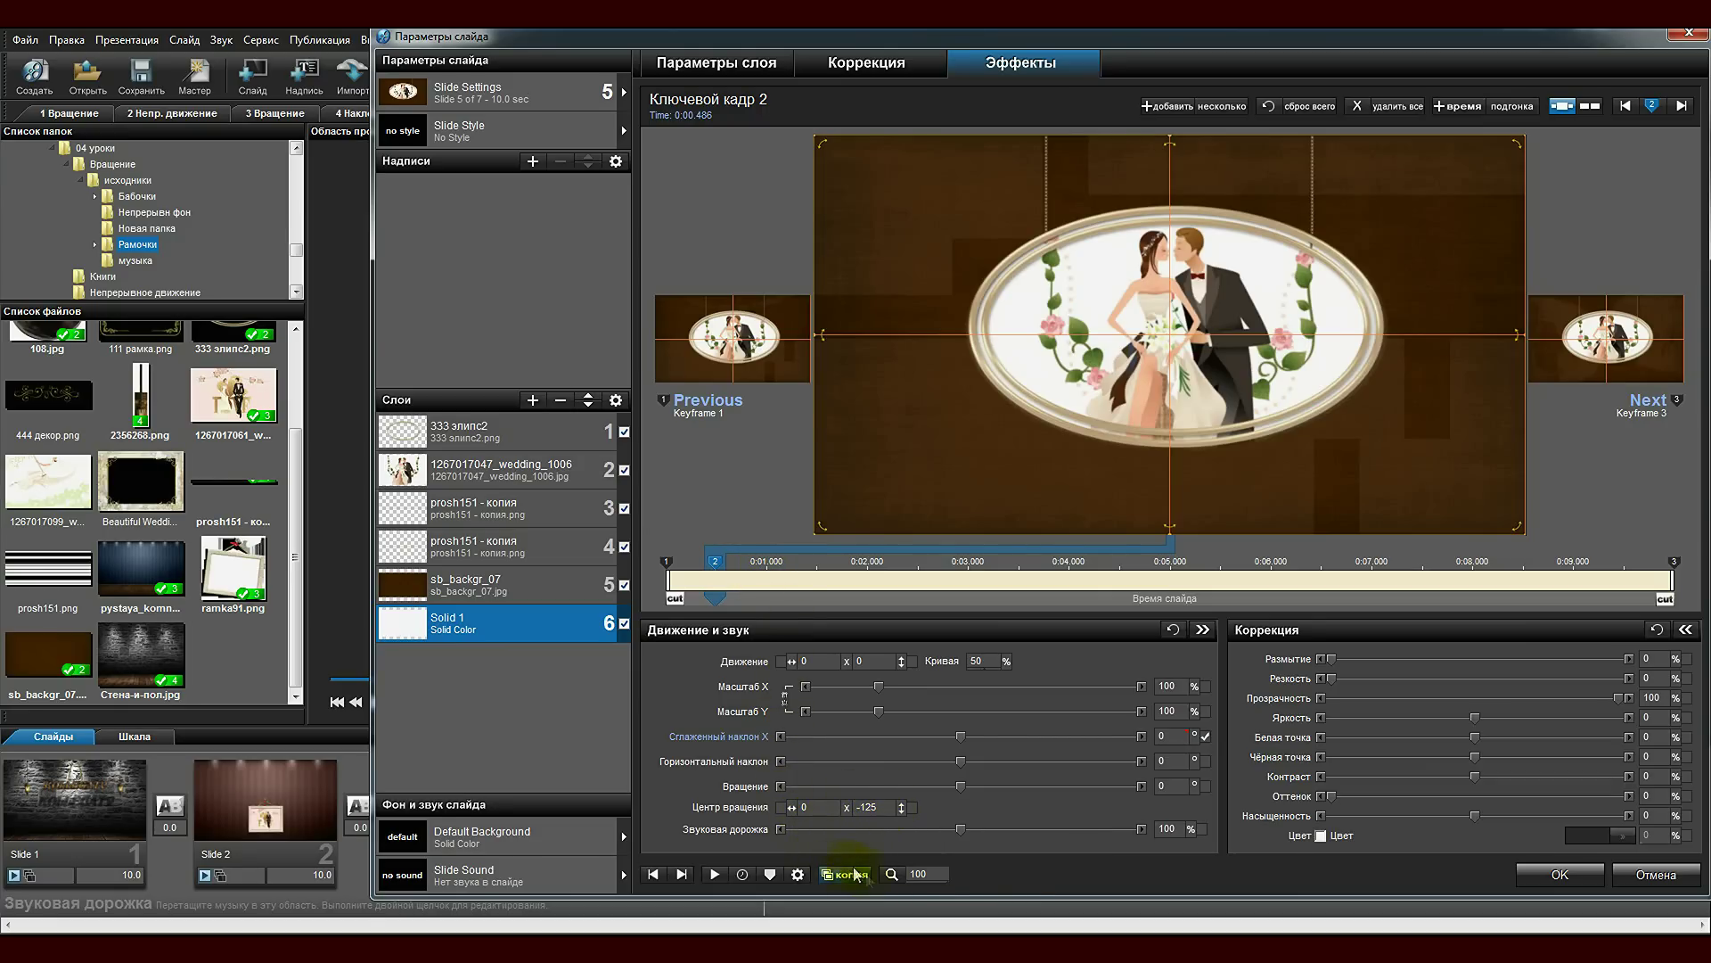
{"action": "left_click", "coordinate": [924, 874]}
{"action": "left_click_drag", "start_coordinate": [994, 854], "coordinate": [885, 820]}
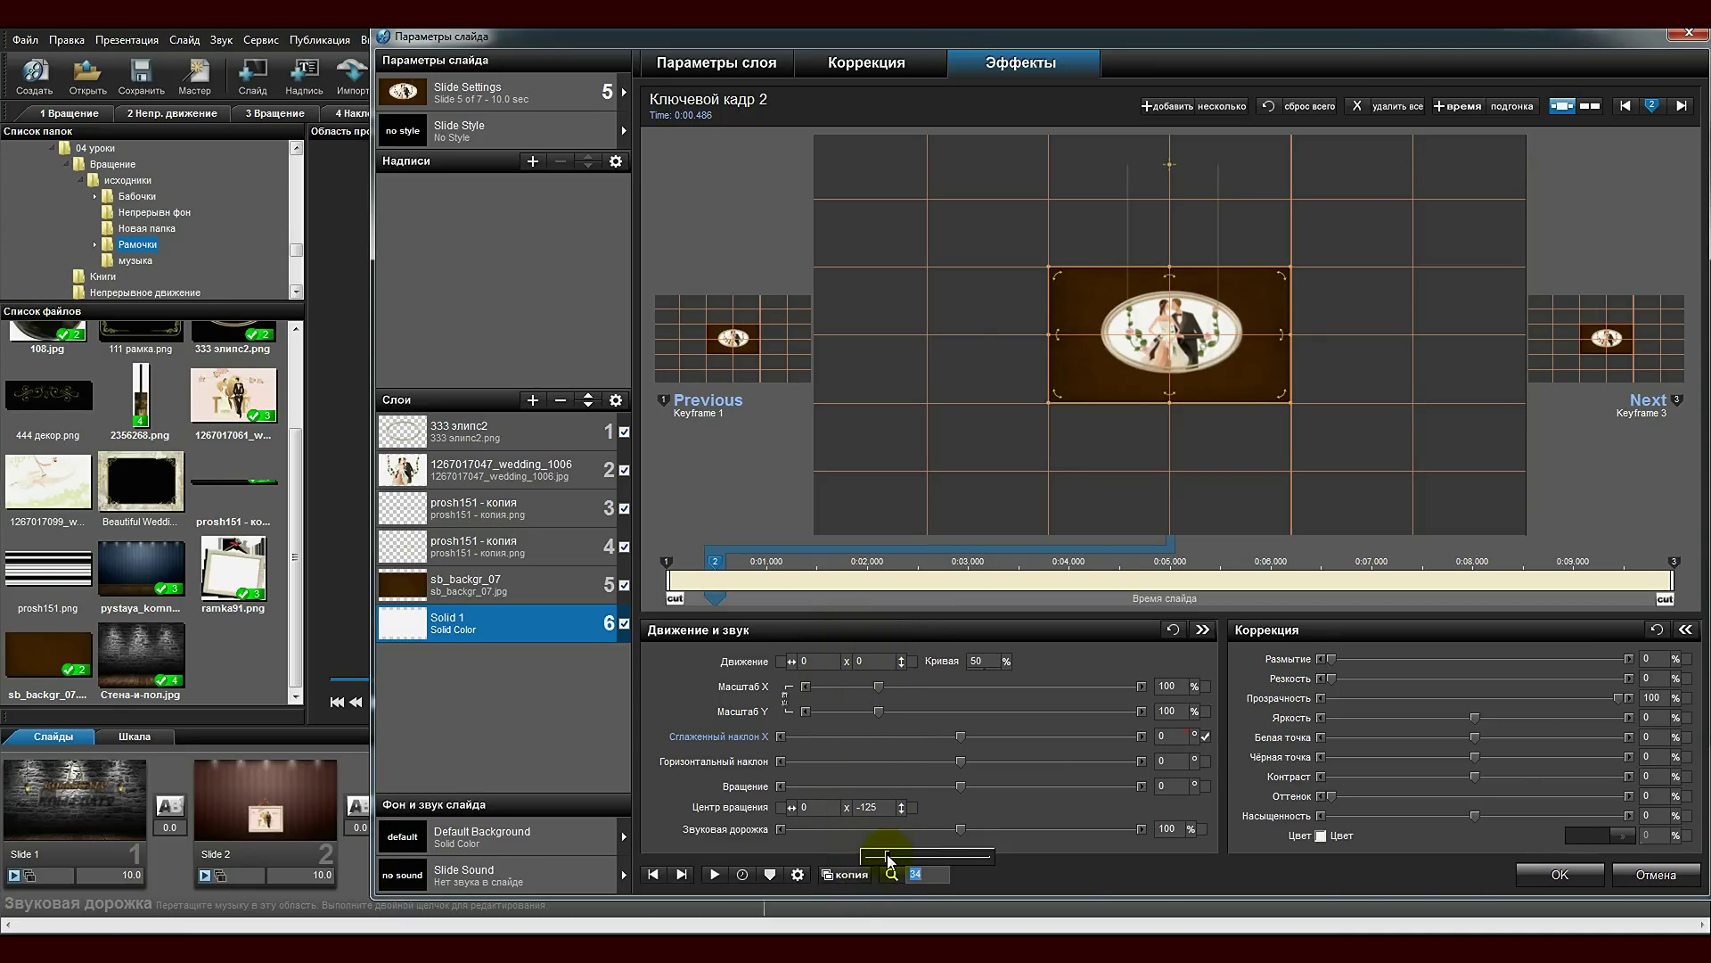
{"action": "left_click_drag", "start_coordinate": [885, 856], "coordinate": [1002, 857]}
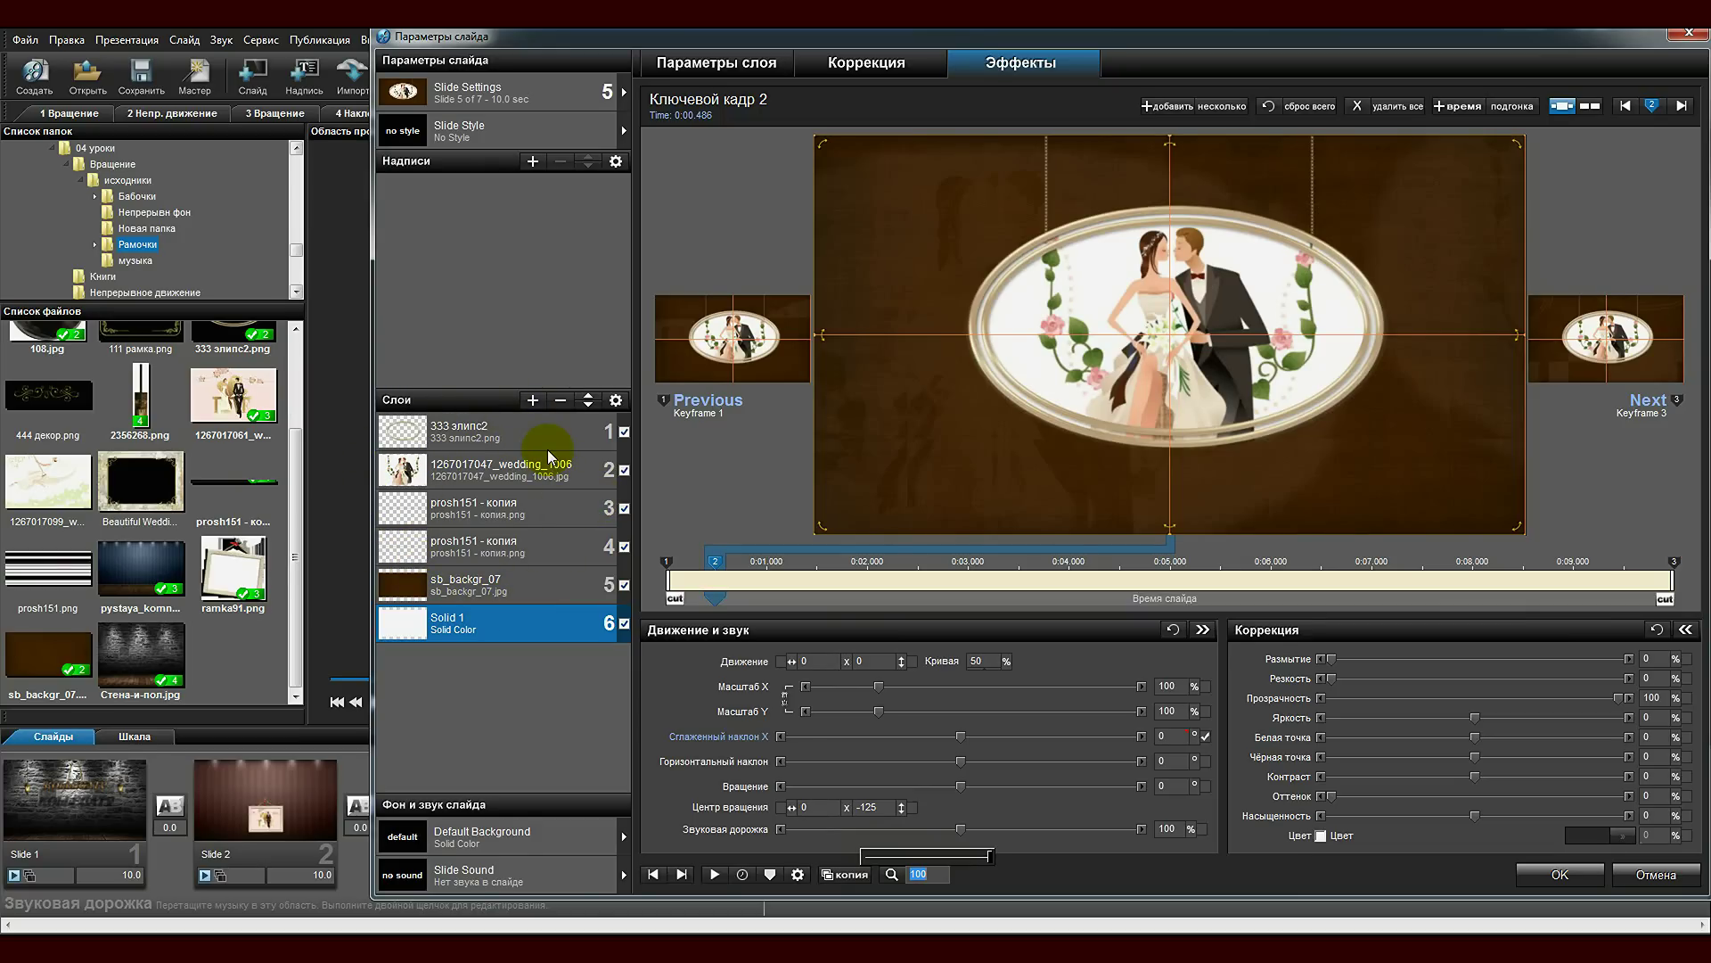
Compare the position and rotation centre values of slide 5's oval frame layer with those of the wedding photo layer.
{"action": "left_click", "coordinate": [515, 423]}
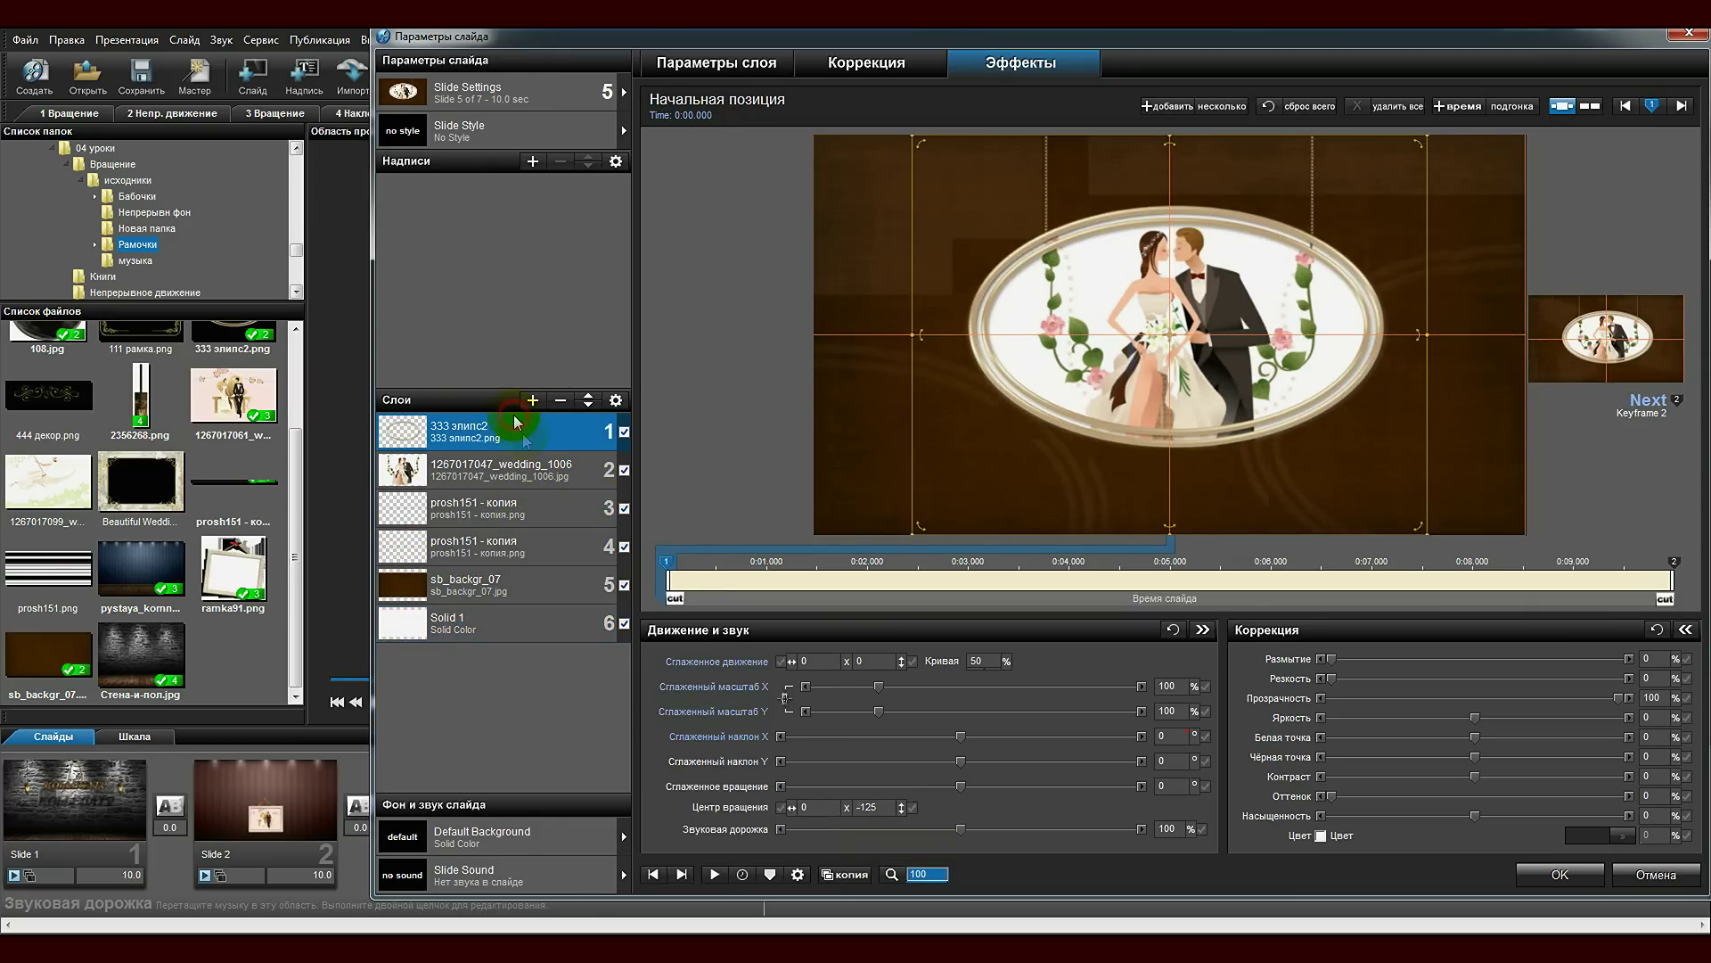
{"action": "left_click", "coordinate": [804, 662]}
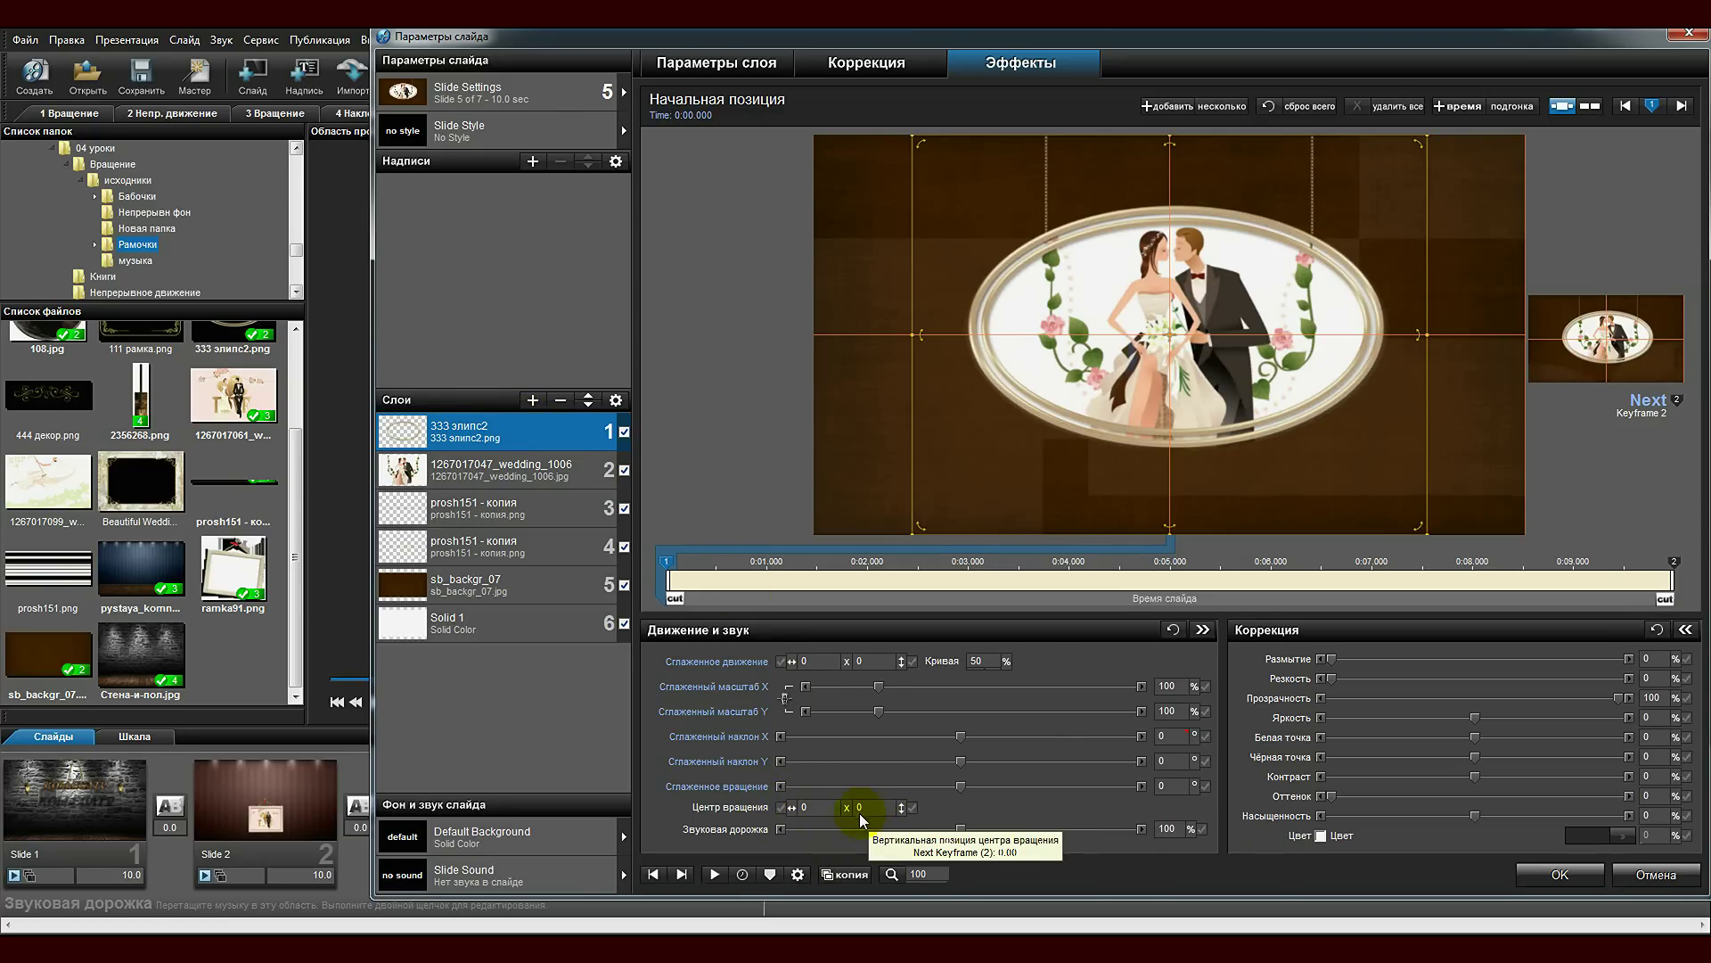
{"action": "left_click", "coordinate": [553, 466]}
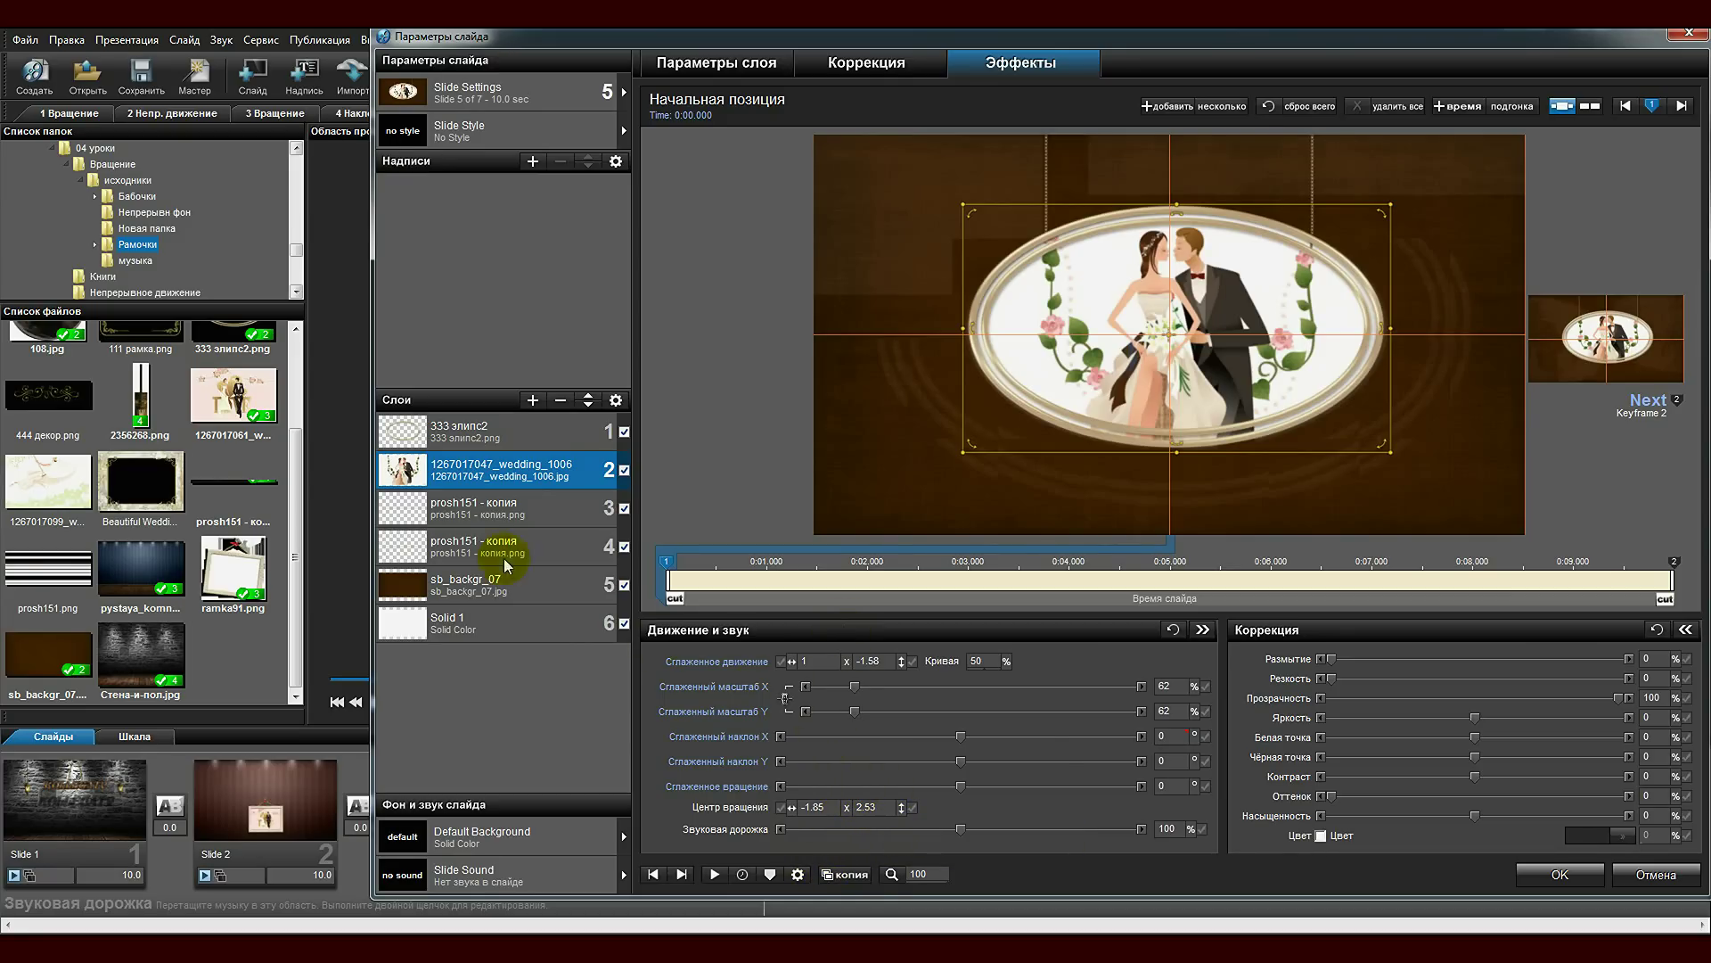
Switch to slide 6 and examine where the rotation centre of the oval frame layer 333 элипс2 sits relative to the slide.
{"action": "left_click", "coordinate": [683, 872]}
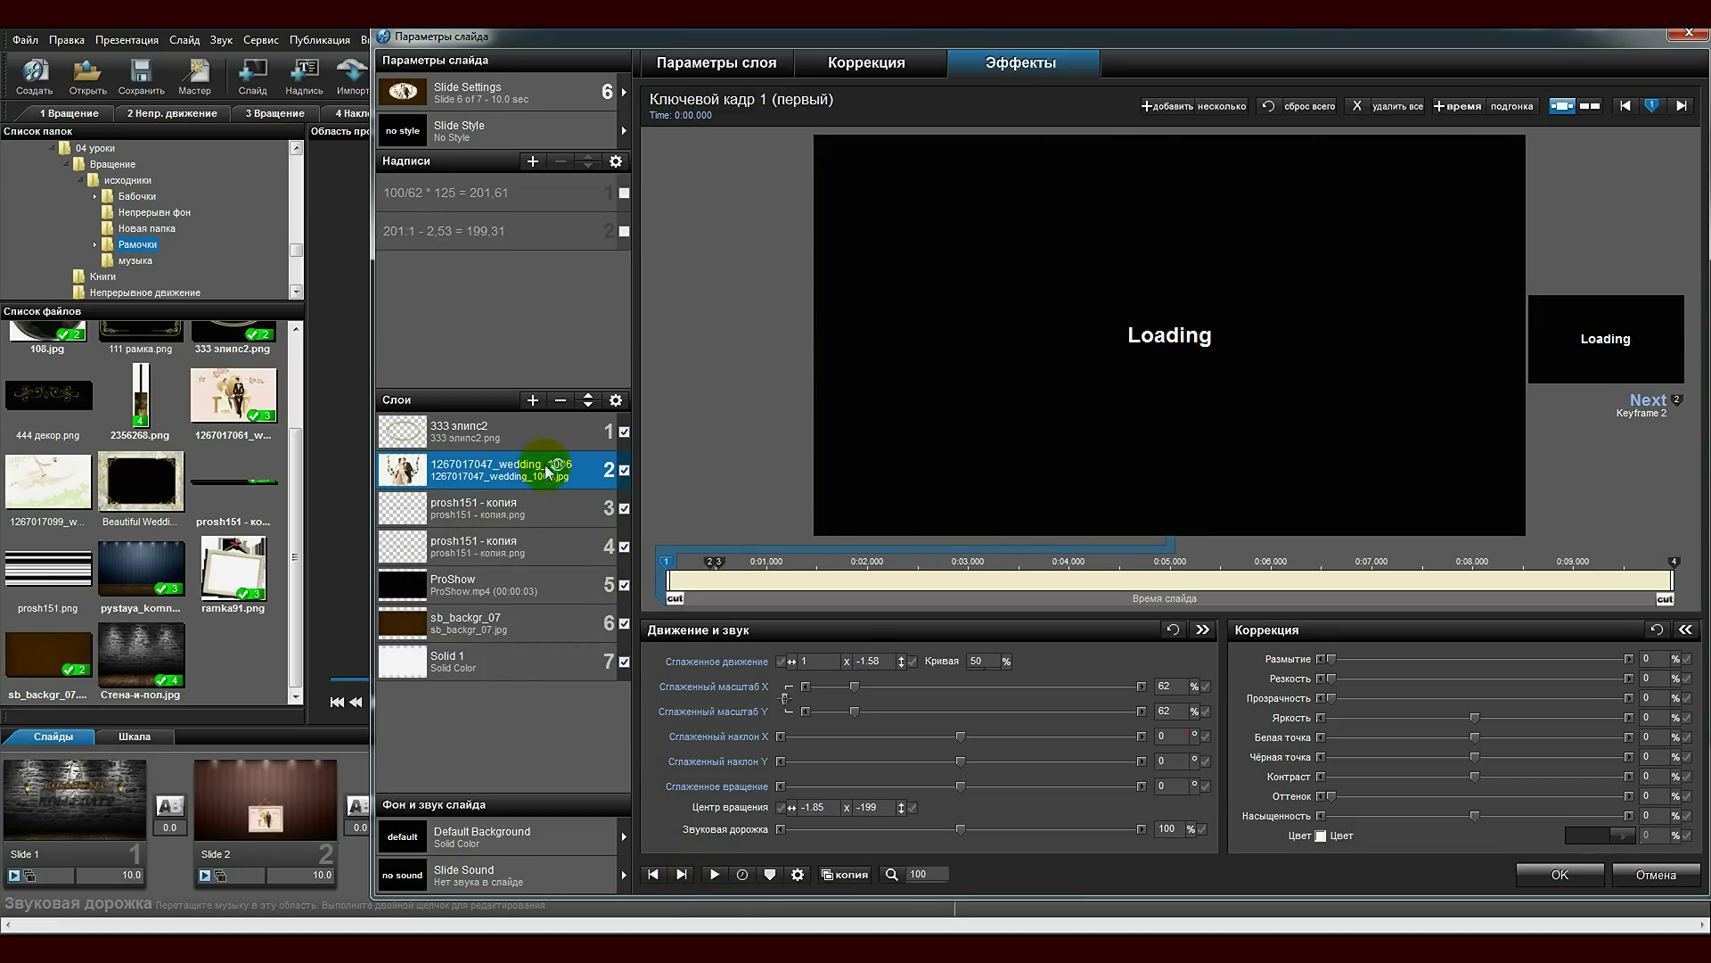
{"action": "left_click", "coordinate": [508, 432]}
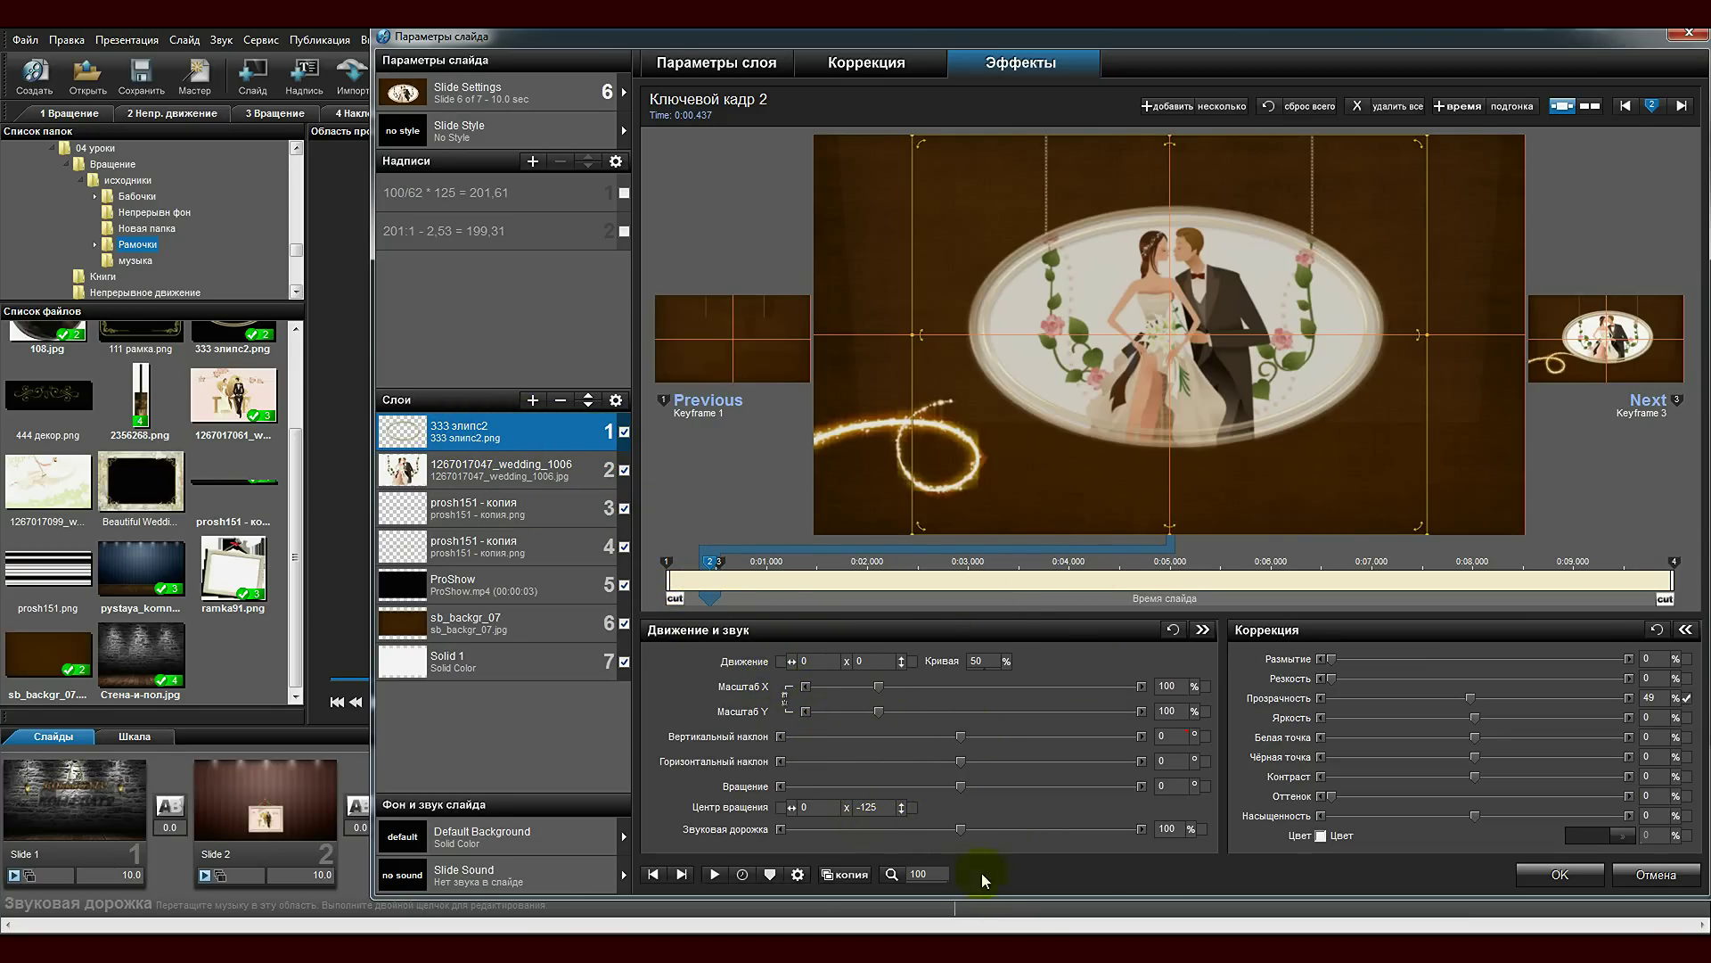
{"action": "left_click", "coordinate": [934, 883]}
{"action": "left_click_drag", "start_coordinate": [991, 857], "coordinate": [879, 814]}
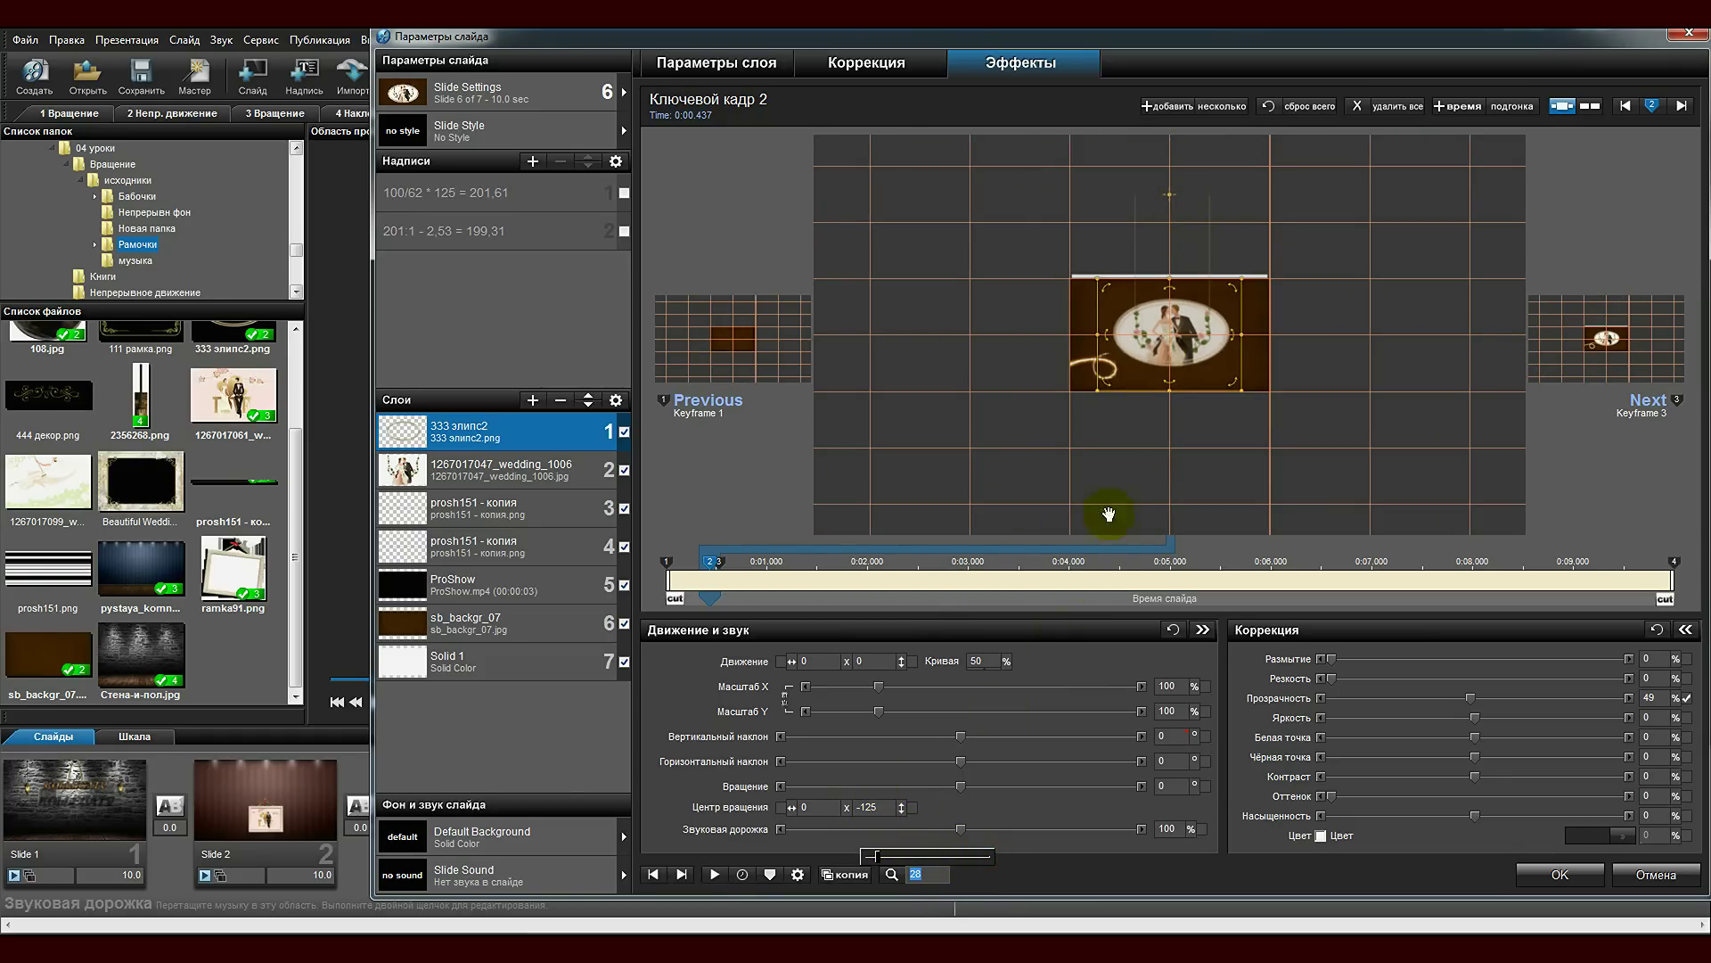
{"action": "left_click_drag", "start_coordinate": [879, 855], "coordinate": [1025, 852]}
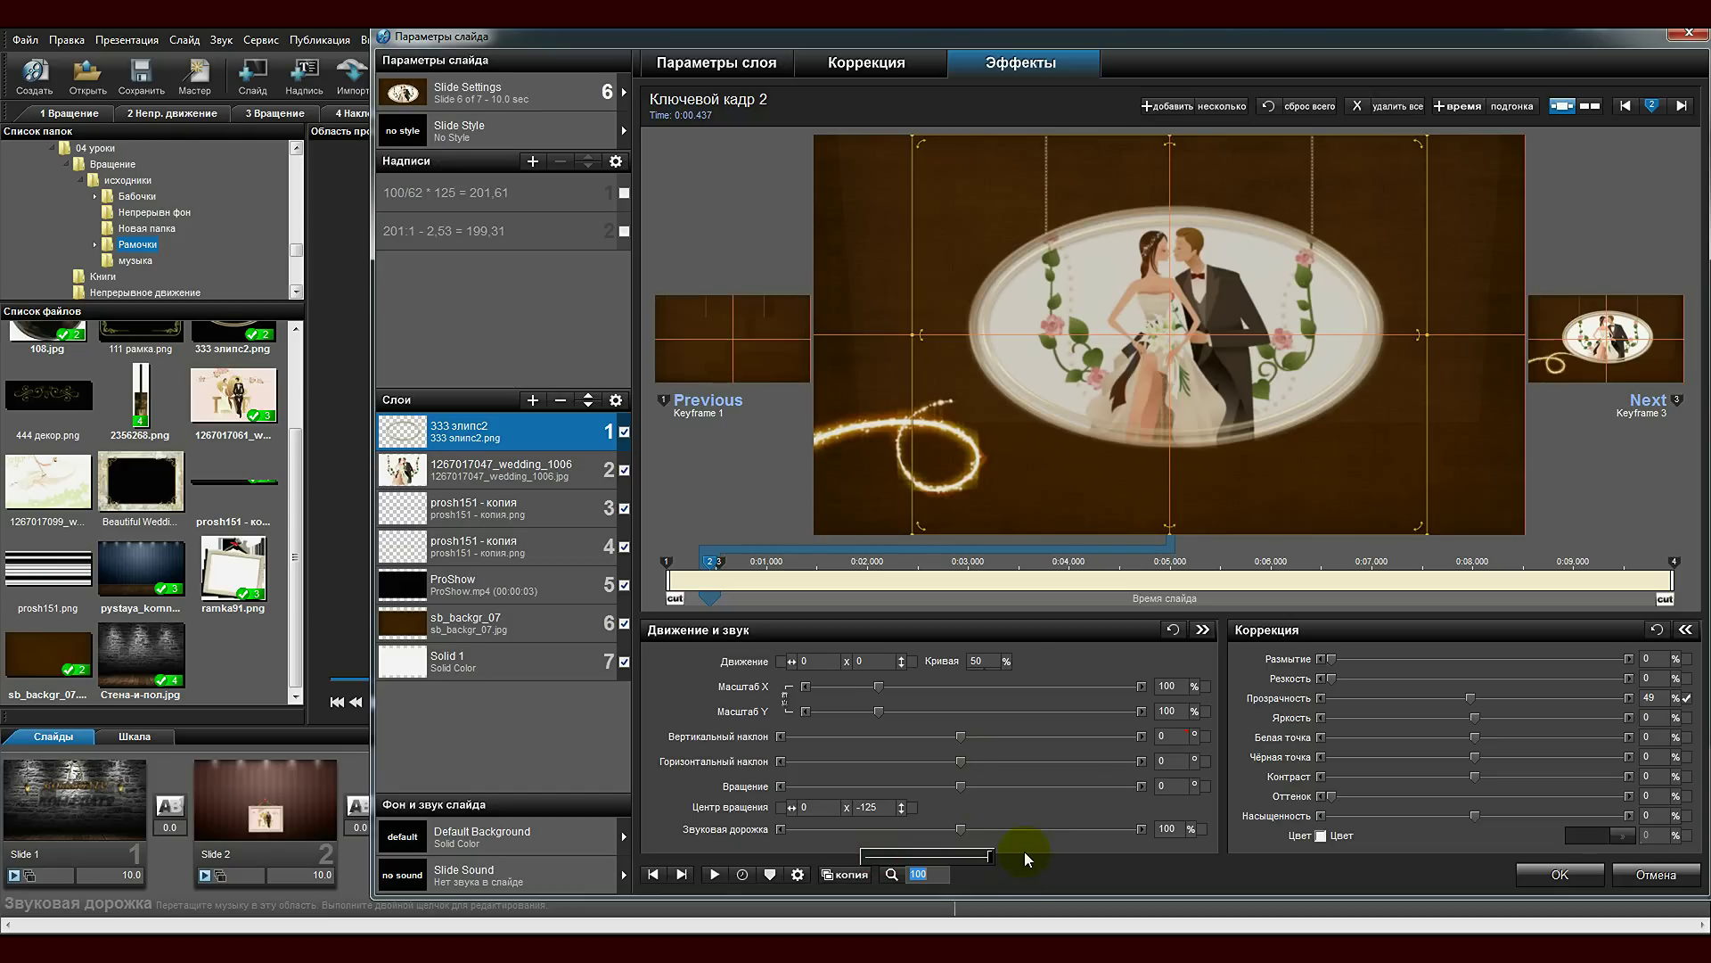
Examine the scale and rotation centre of slide 6's wedding photo layer, including the pivot's location above the slide.
{"action": "left_click", "coordinate": [547, 478]}
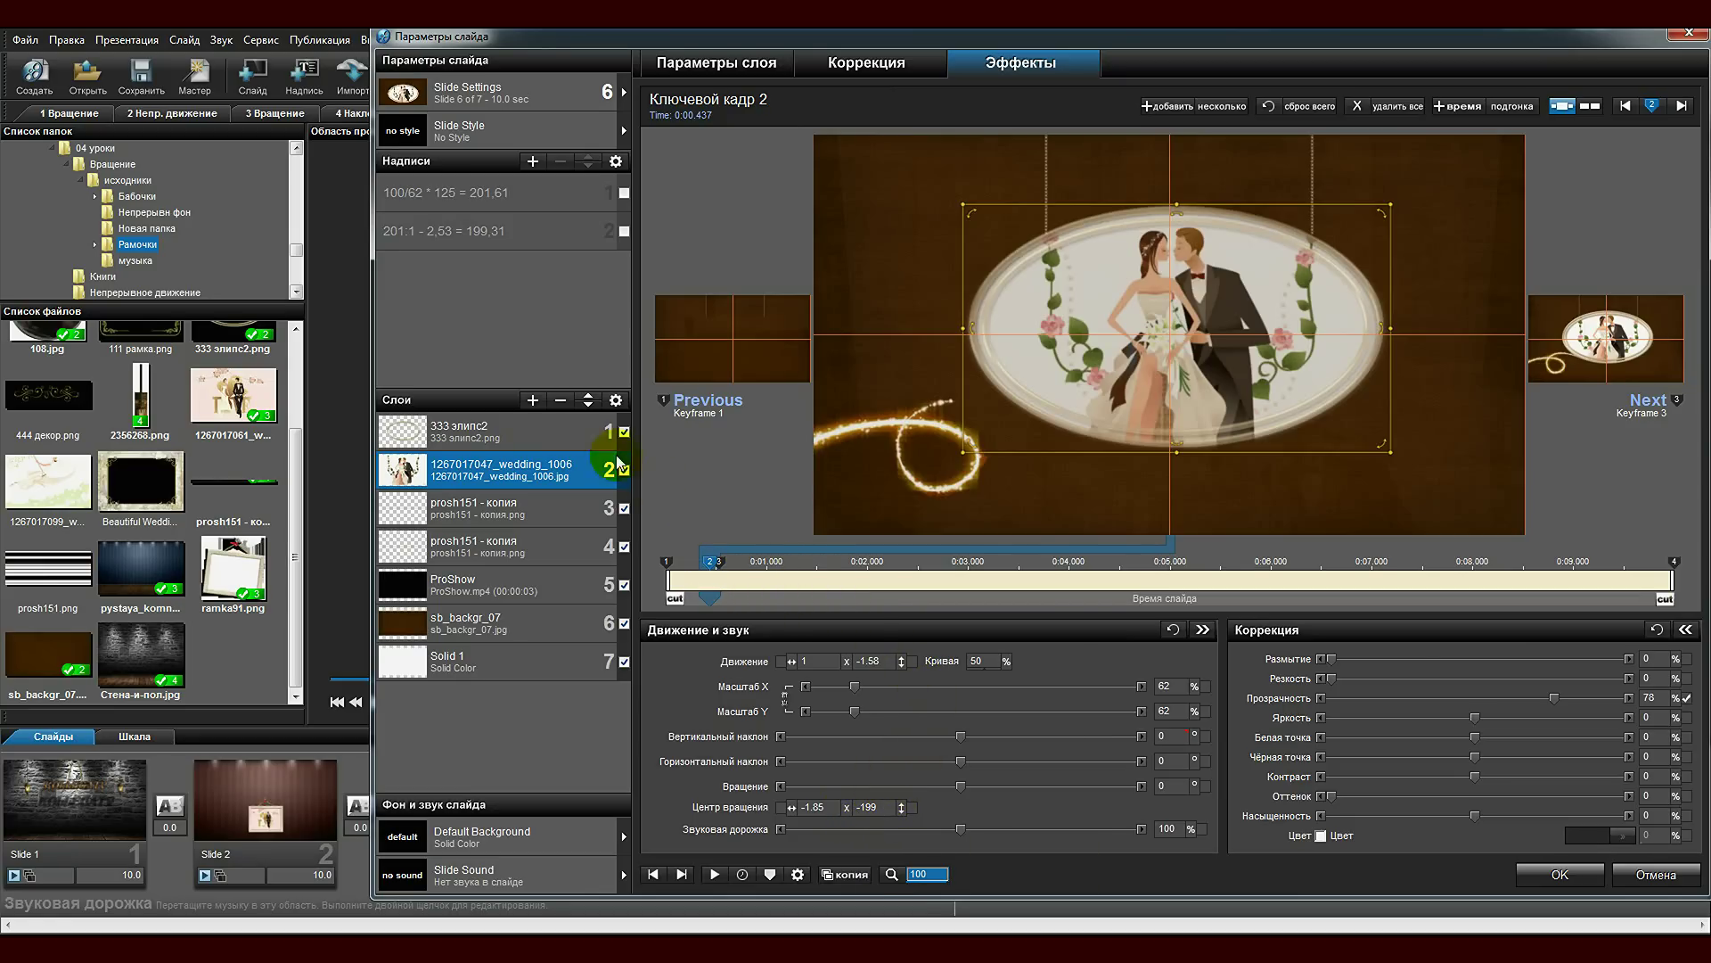
{"action": "left_click", "coordinate": [463, 476]}
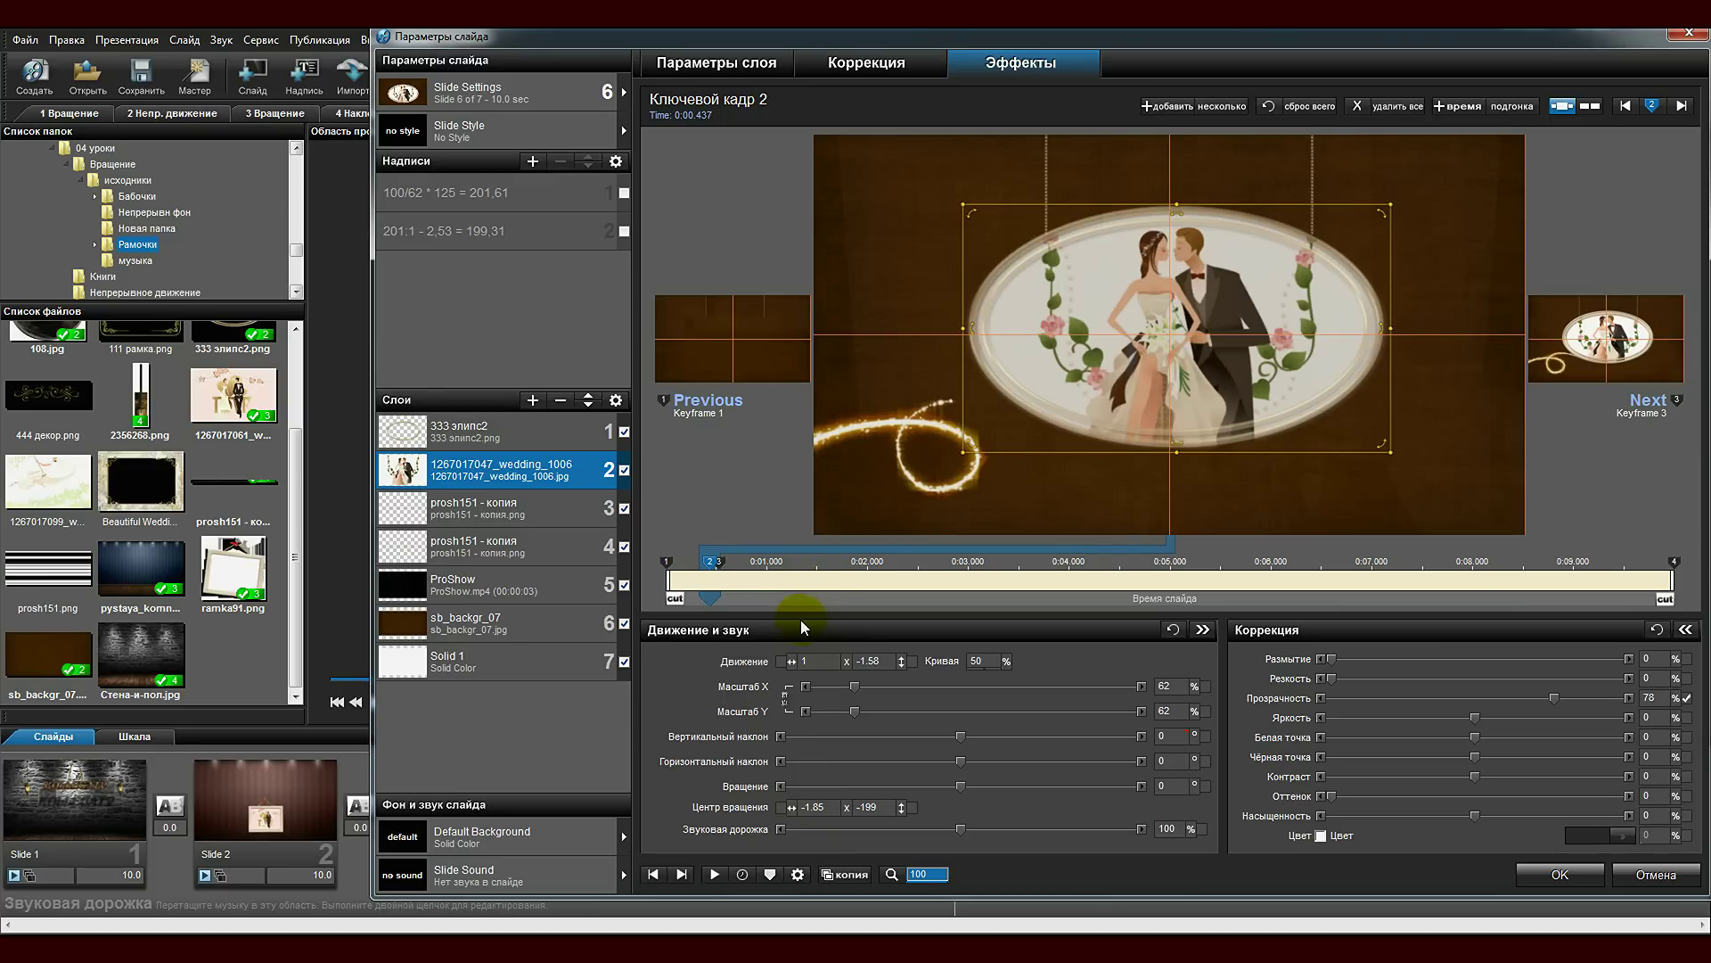
{"action": "left_click", "coordinate": [916, 875]}
{"action": "left_click_drag", "start_coordinate": [986, 860], "coordinate": [888, 826]}
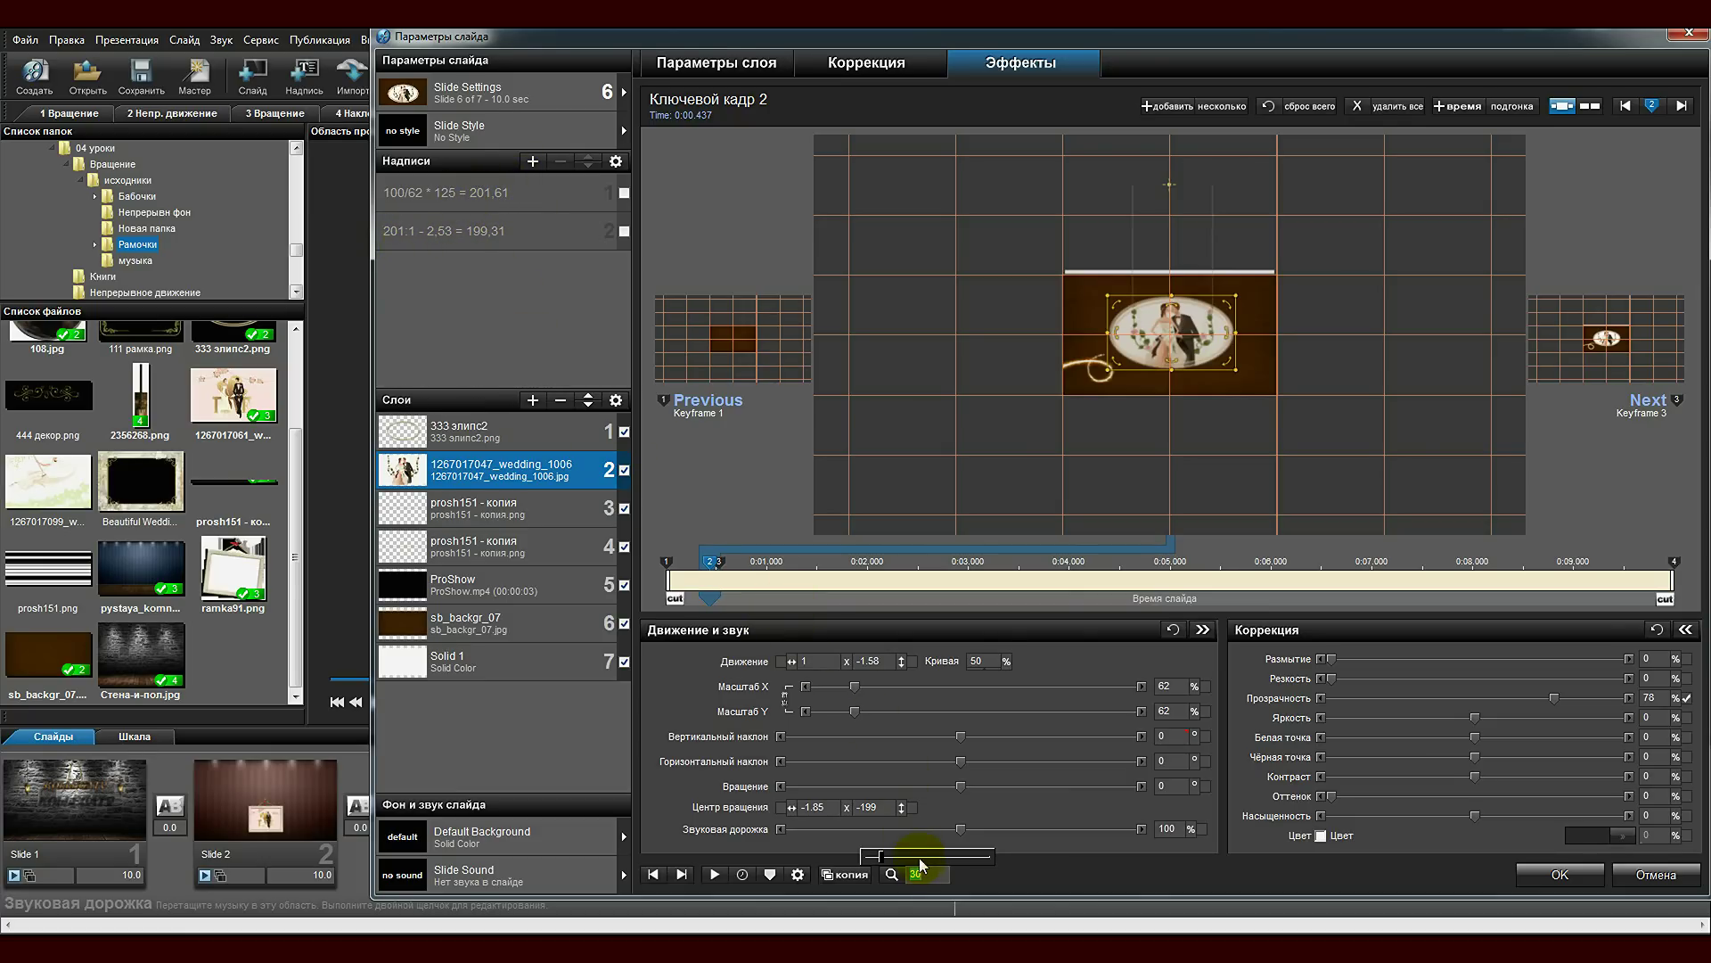
Compare the scale and rotation centre of the first chain layer, prosh151 - копия, on slide 6 with the same layer on slide 5.
{"action": "left_click_drag", "start_coordinate": [880, 857], "coordinate": [989, 857]}
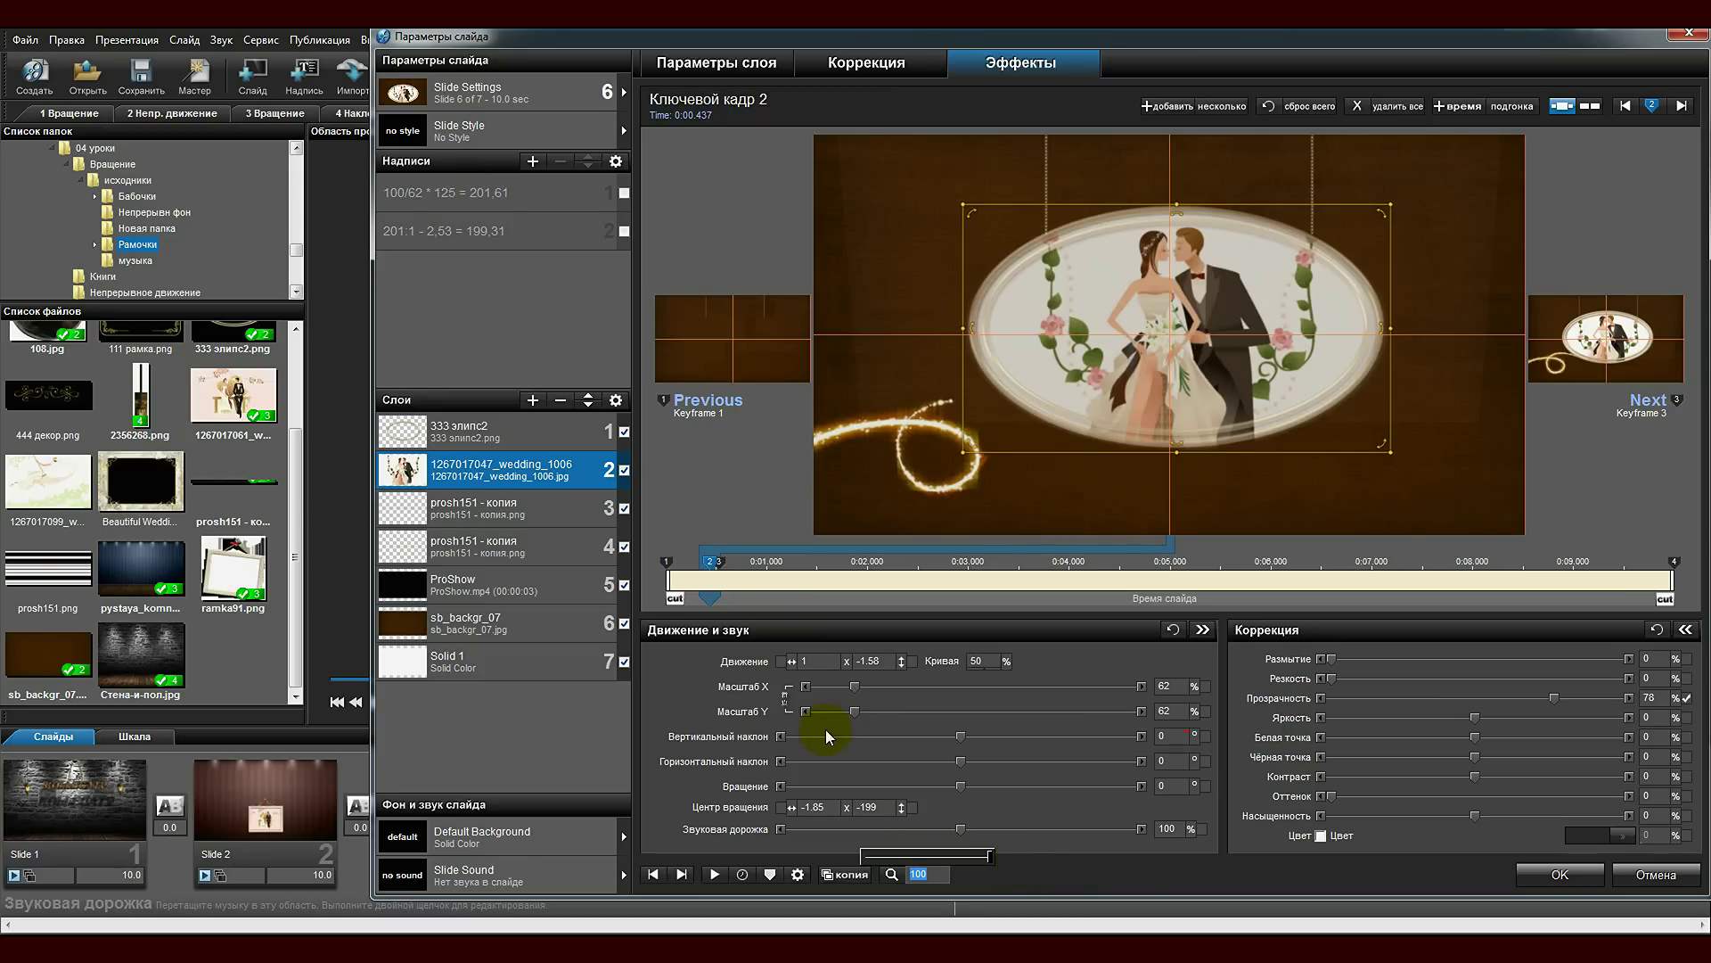
{"action": "left_click", "coordinate": [535, 507]}
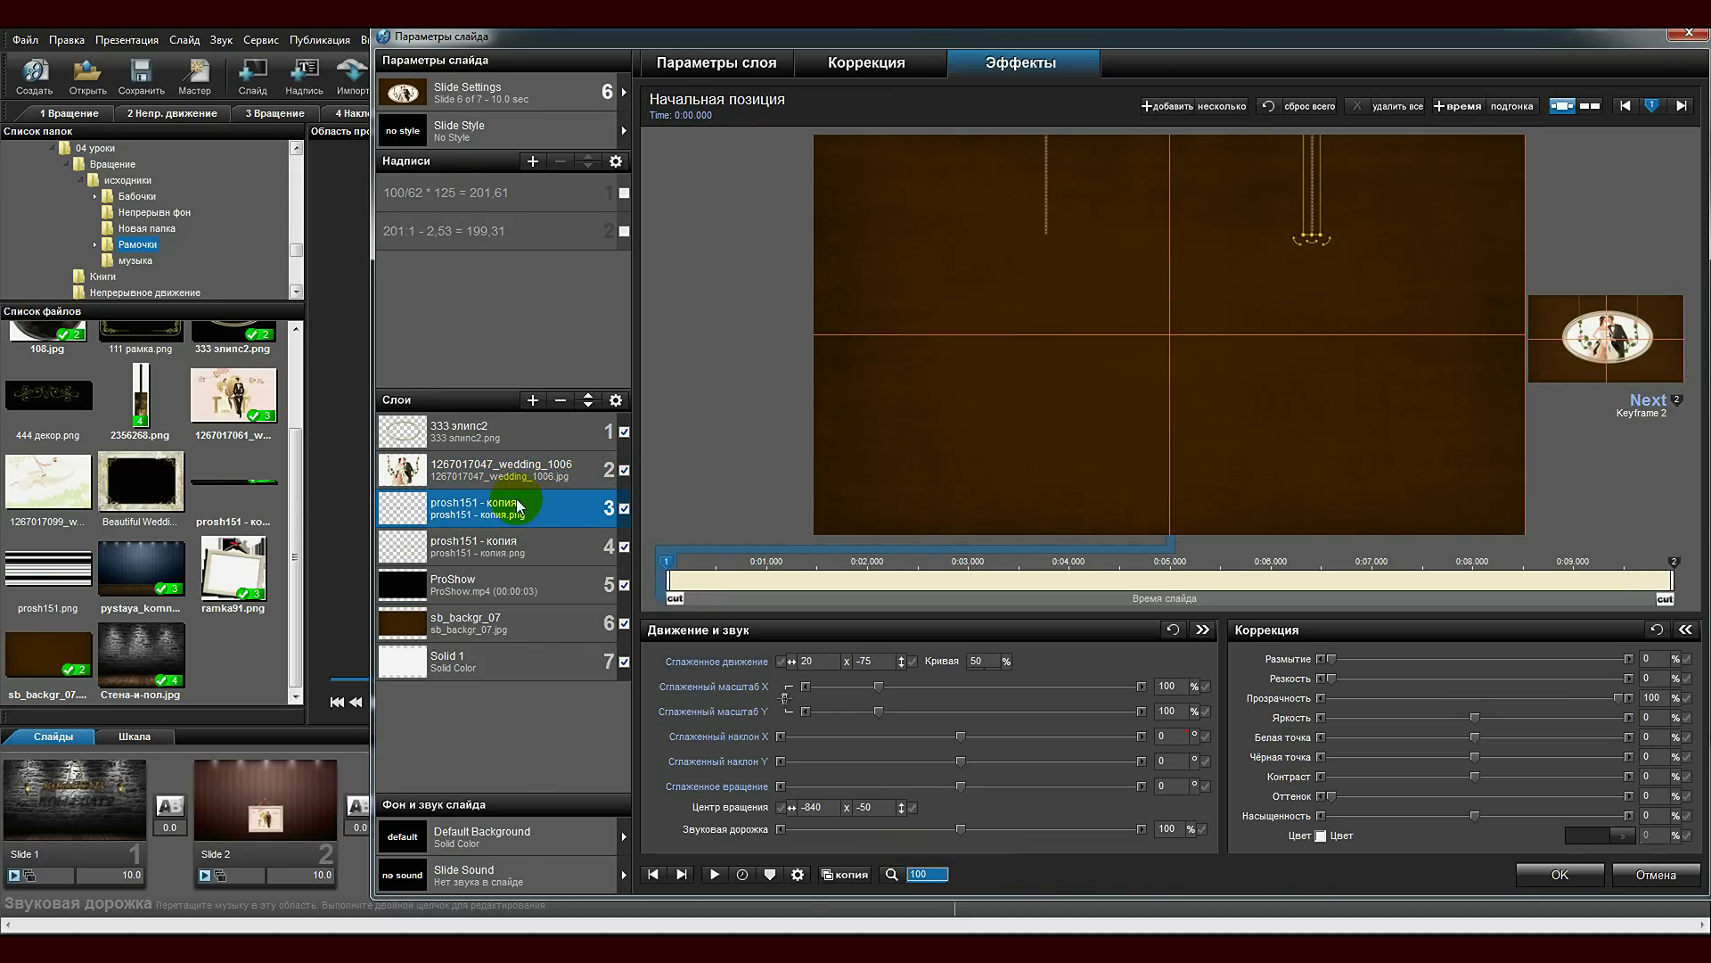
{"action": "left_click", "coordinate": [1182, 687]}
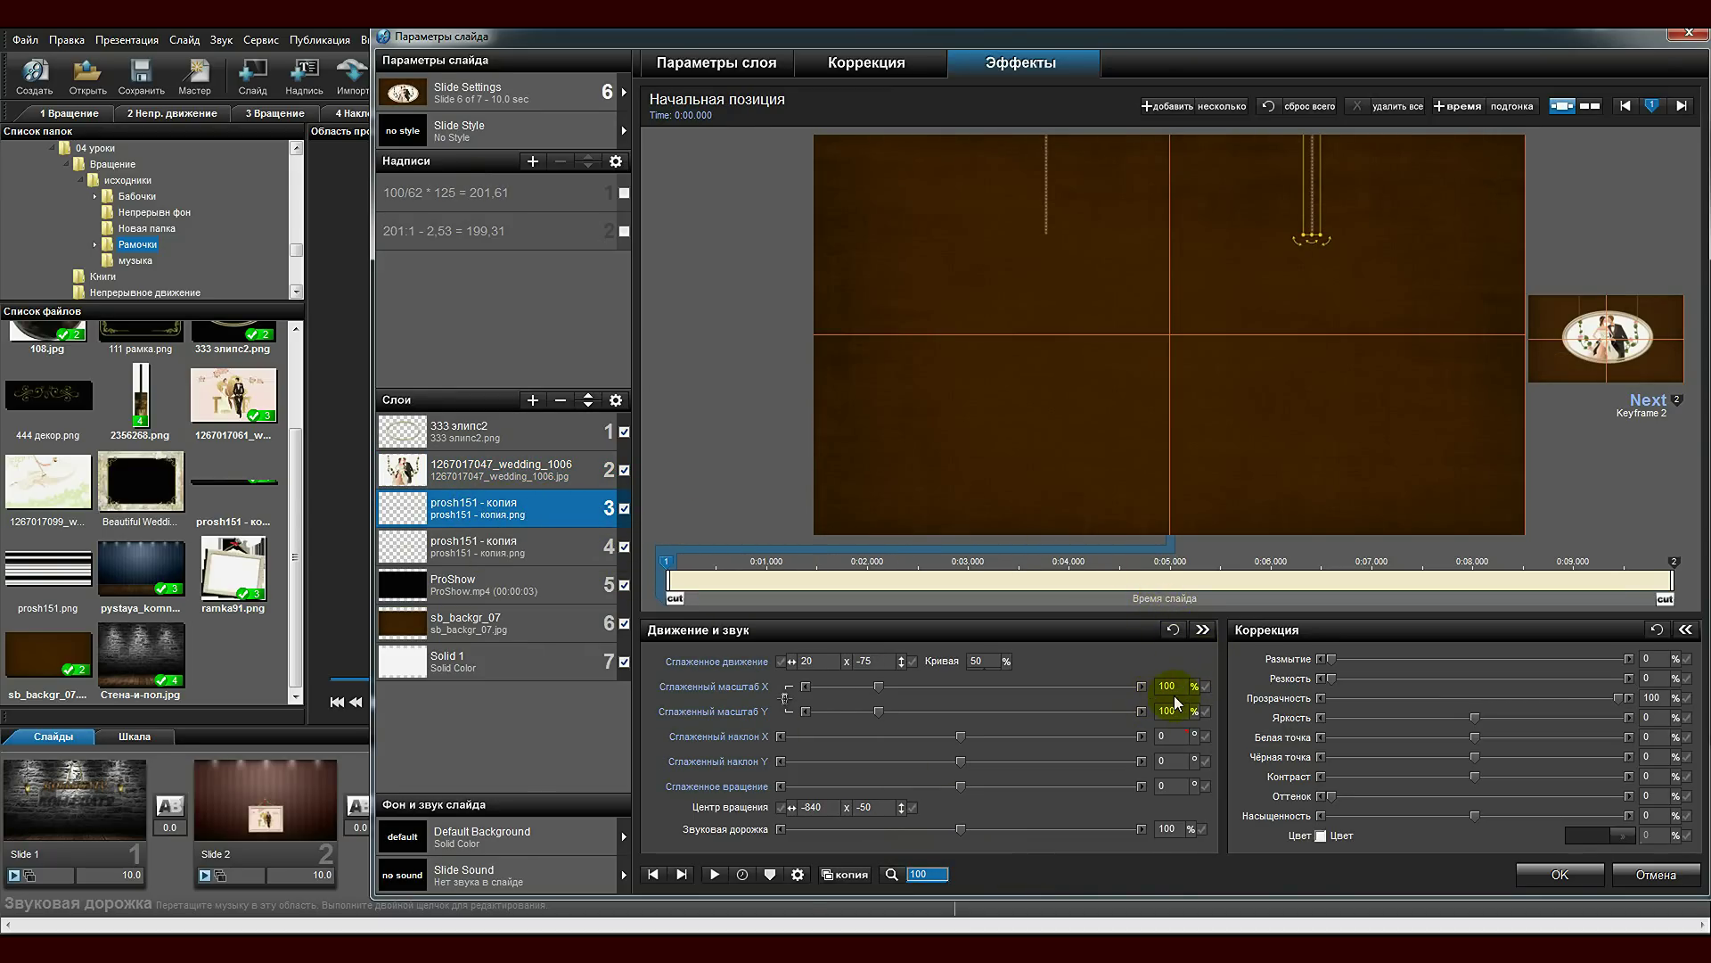
{"action": "left_click", "coordinate": [1181, 685]}
{"action": "left_click", "coordinate": [928, 806]}
{"action": "left_click", "coordinate": [652, 874]}
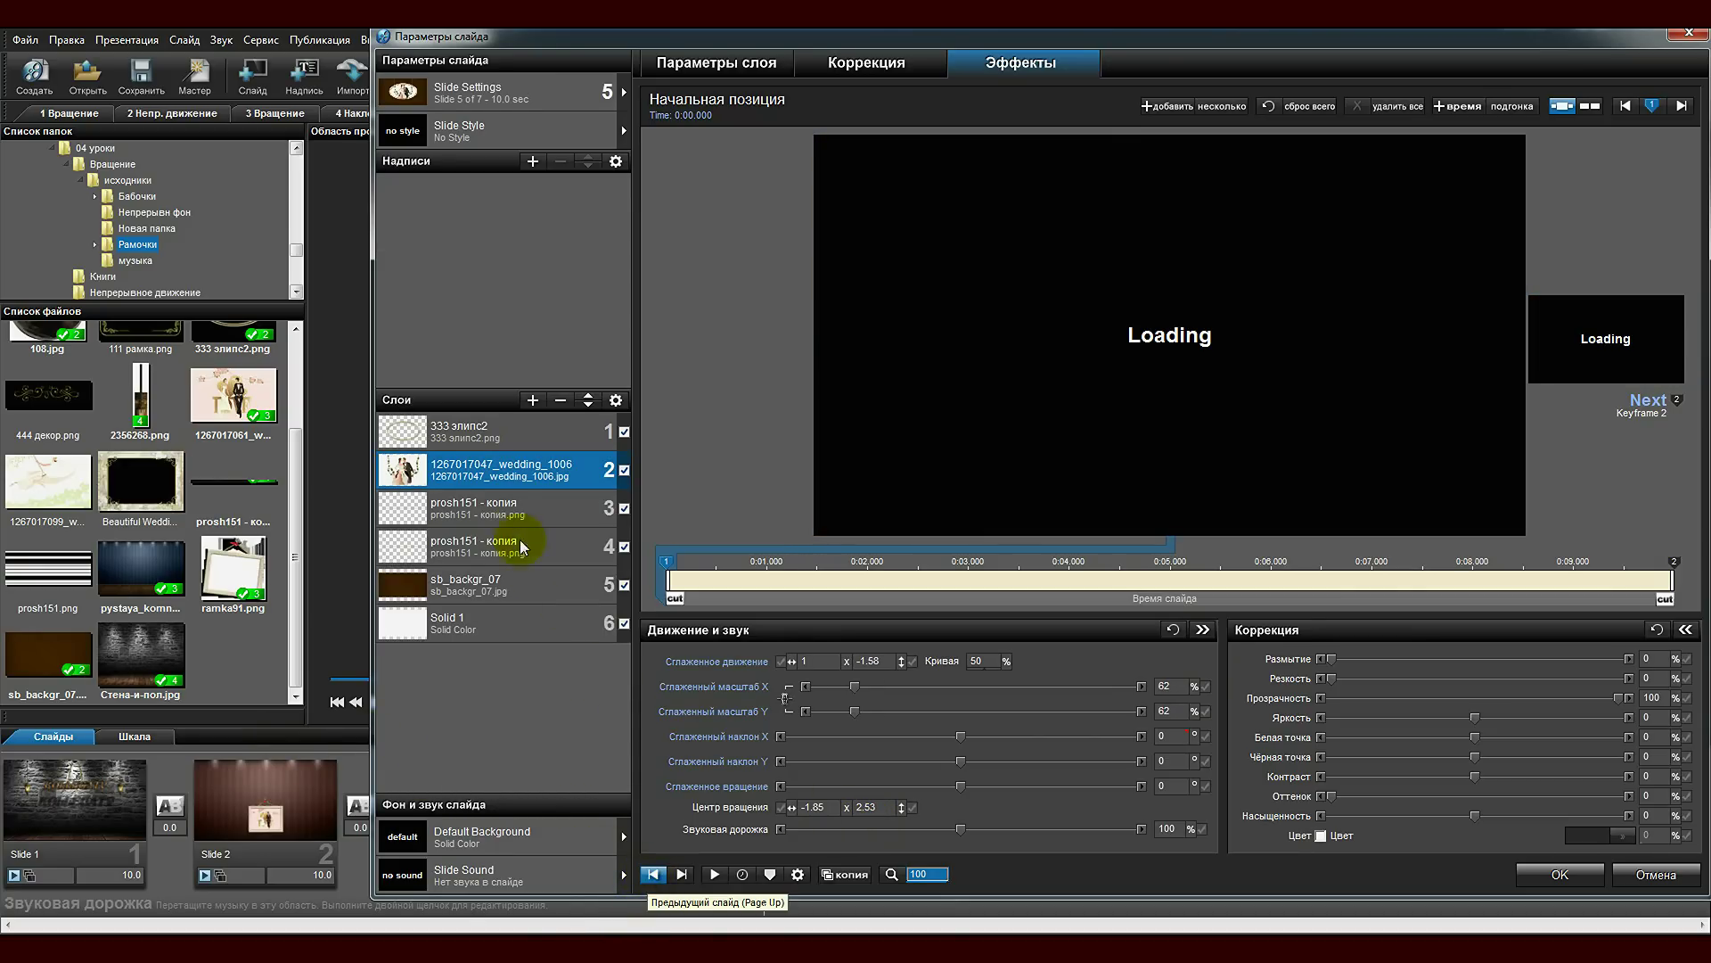
{"action": "left_click", "coordinate": [503, 503]}
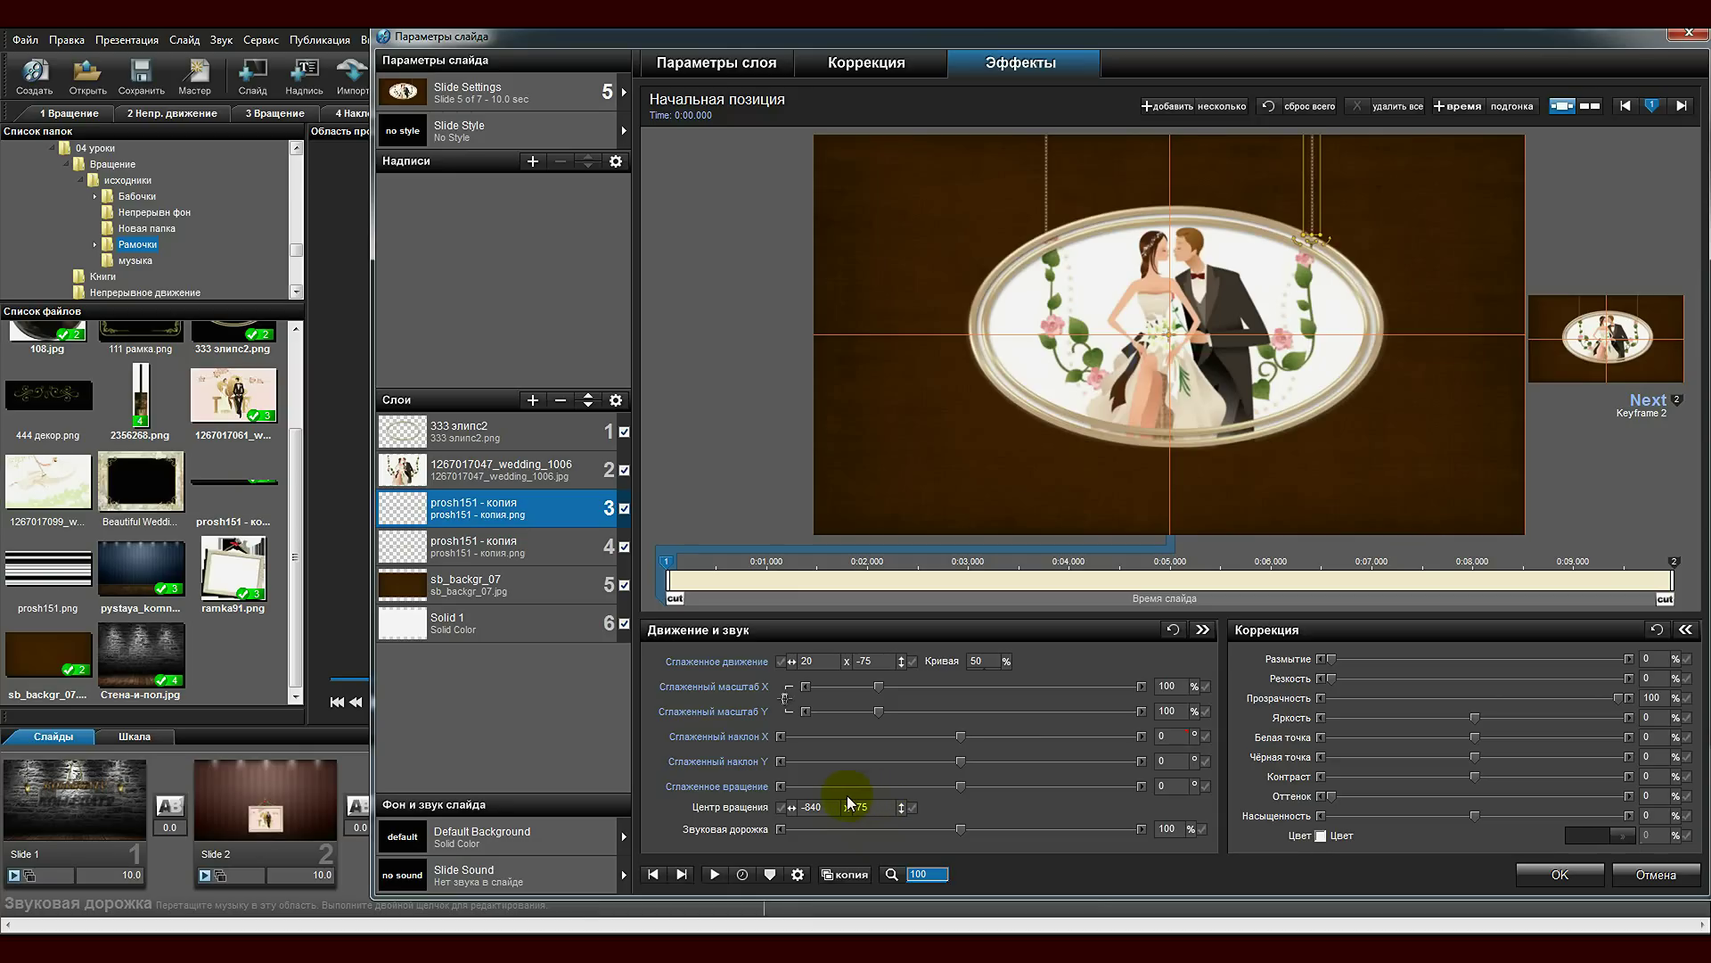
{"action": "left_click", "coordinate": [681, 874]}
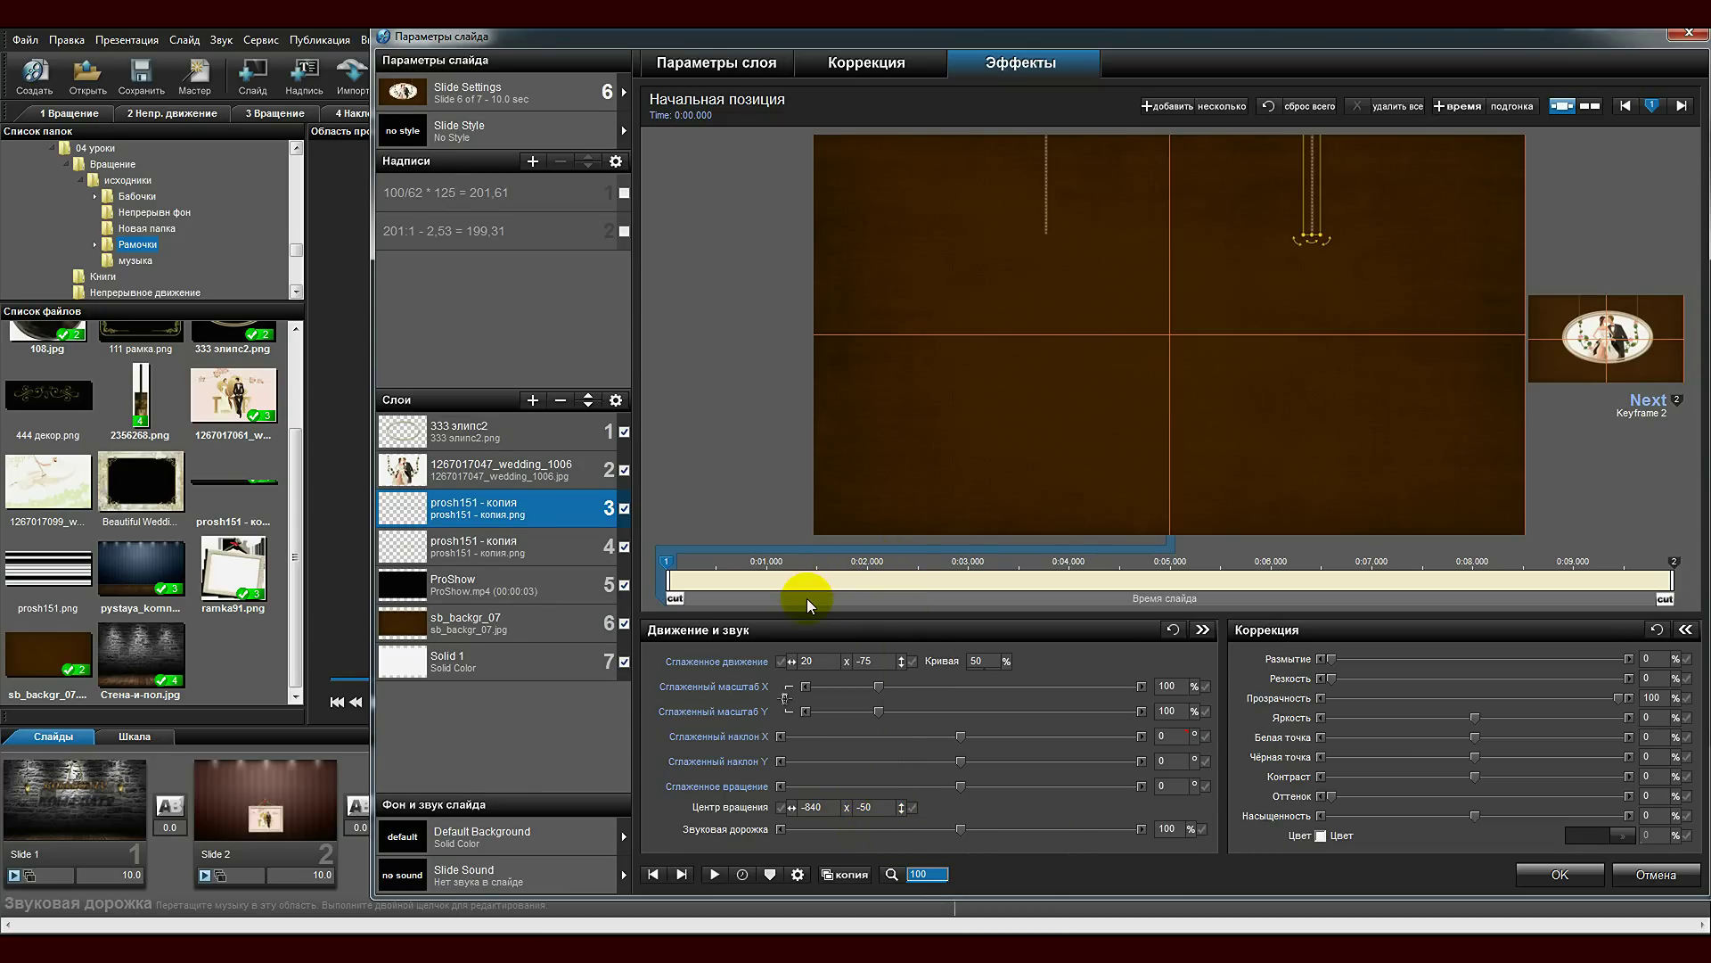
Examine where the rotation centres of slide 6's first chain layer and Solid 1 layer sit outside the slide area.
{"action": "left_click_drag", "start_coordinate": [806, 597], "coordinate": [1066, 604]}
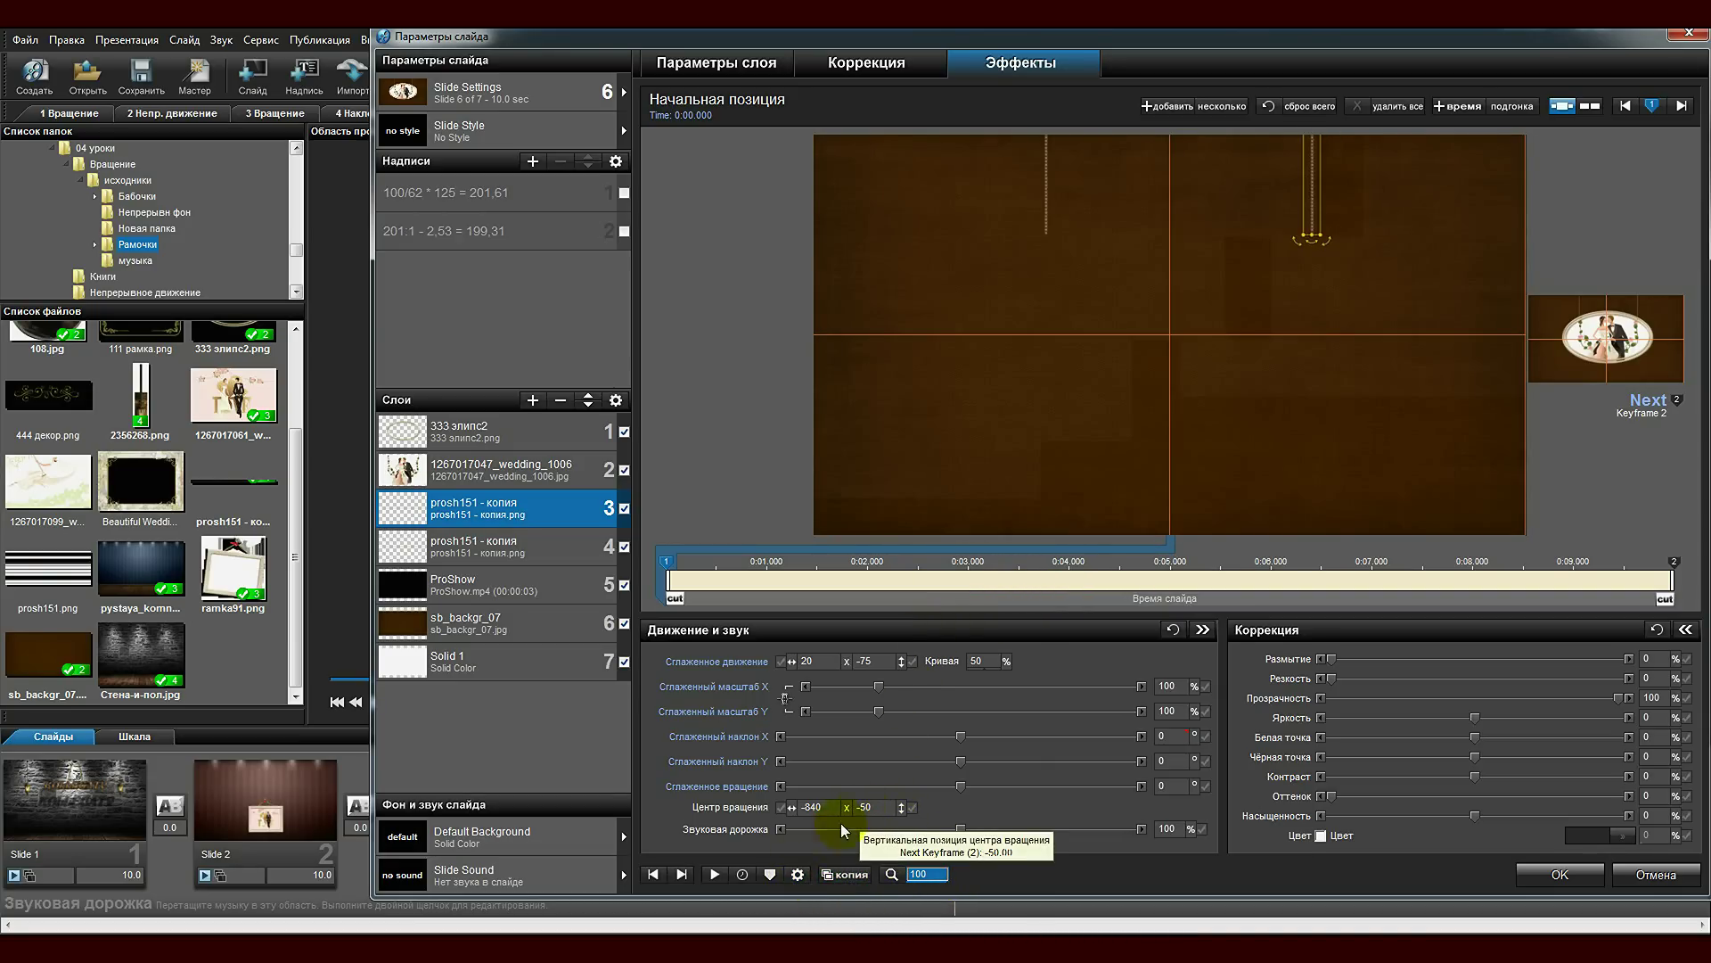
{"action": "left_click", "coordinate": [939, 869]}
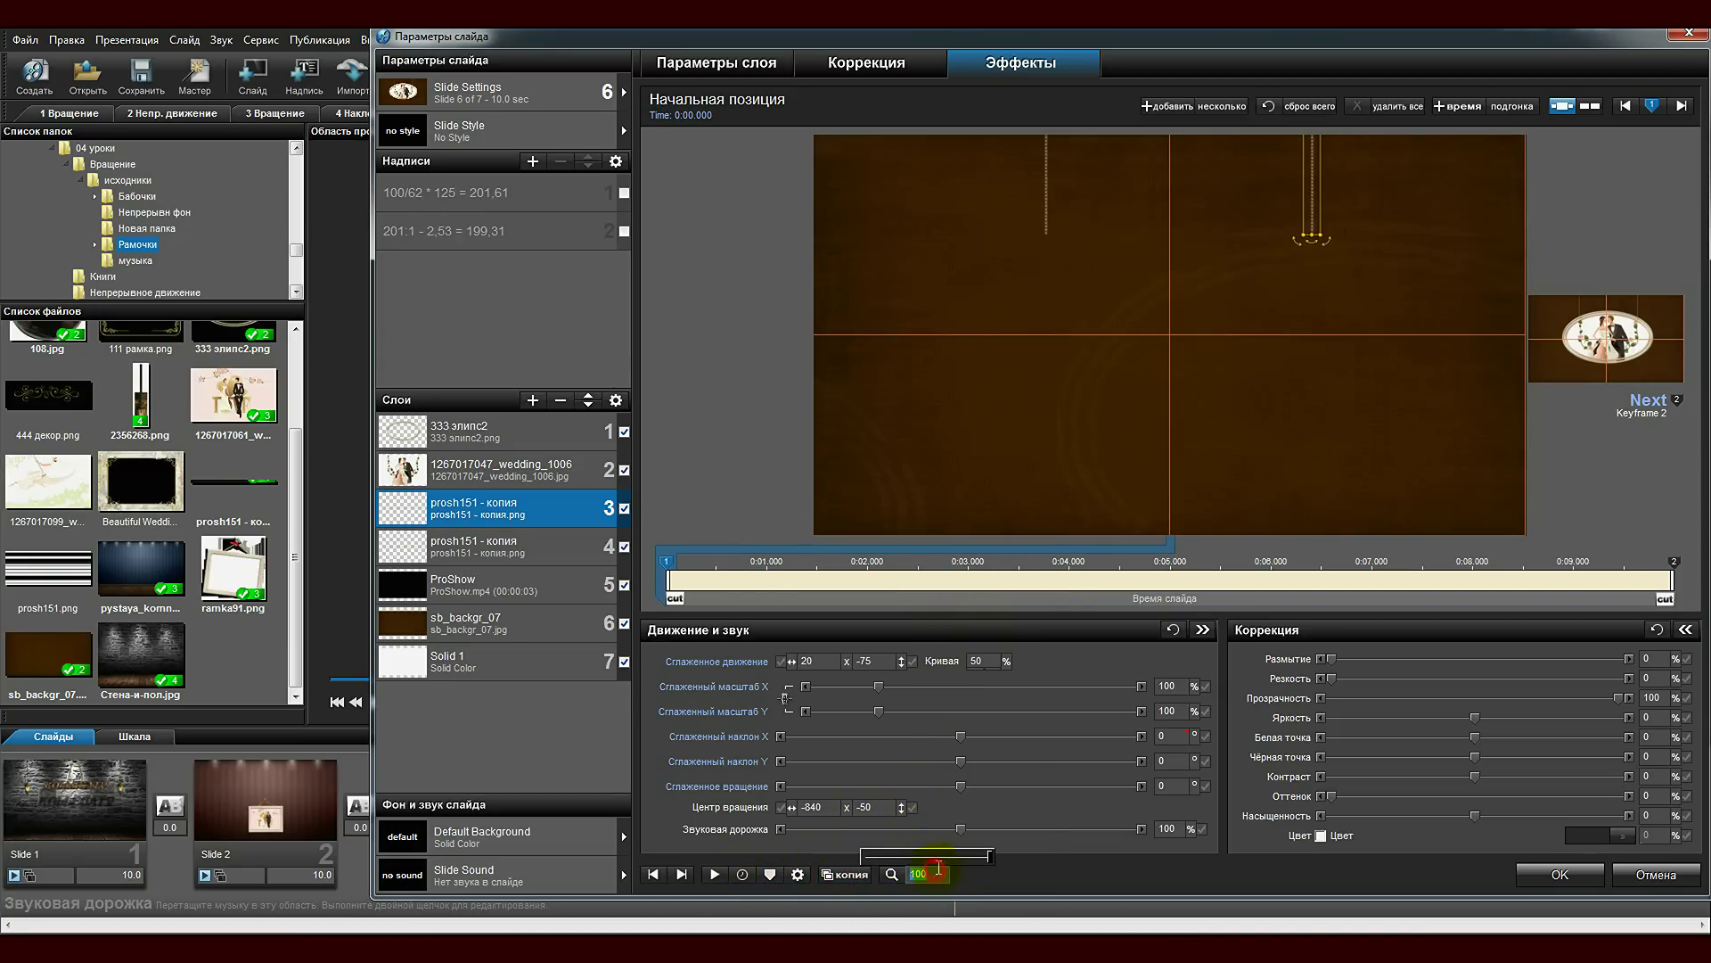
{"action": "left_click_drag", "start_coordinate": [989, 854], "coordinate": [859, 829]}
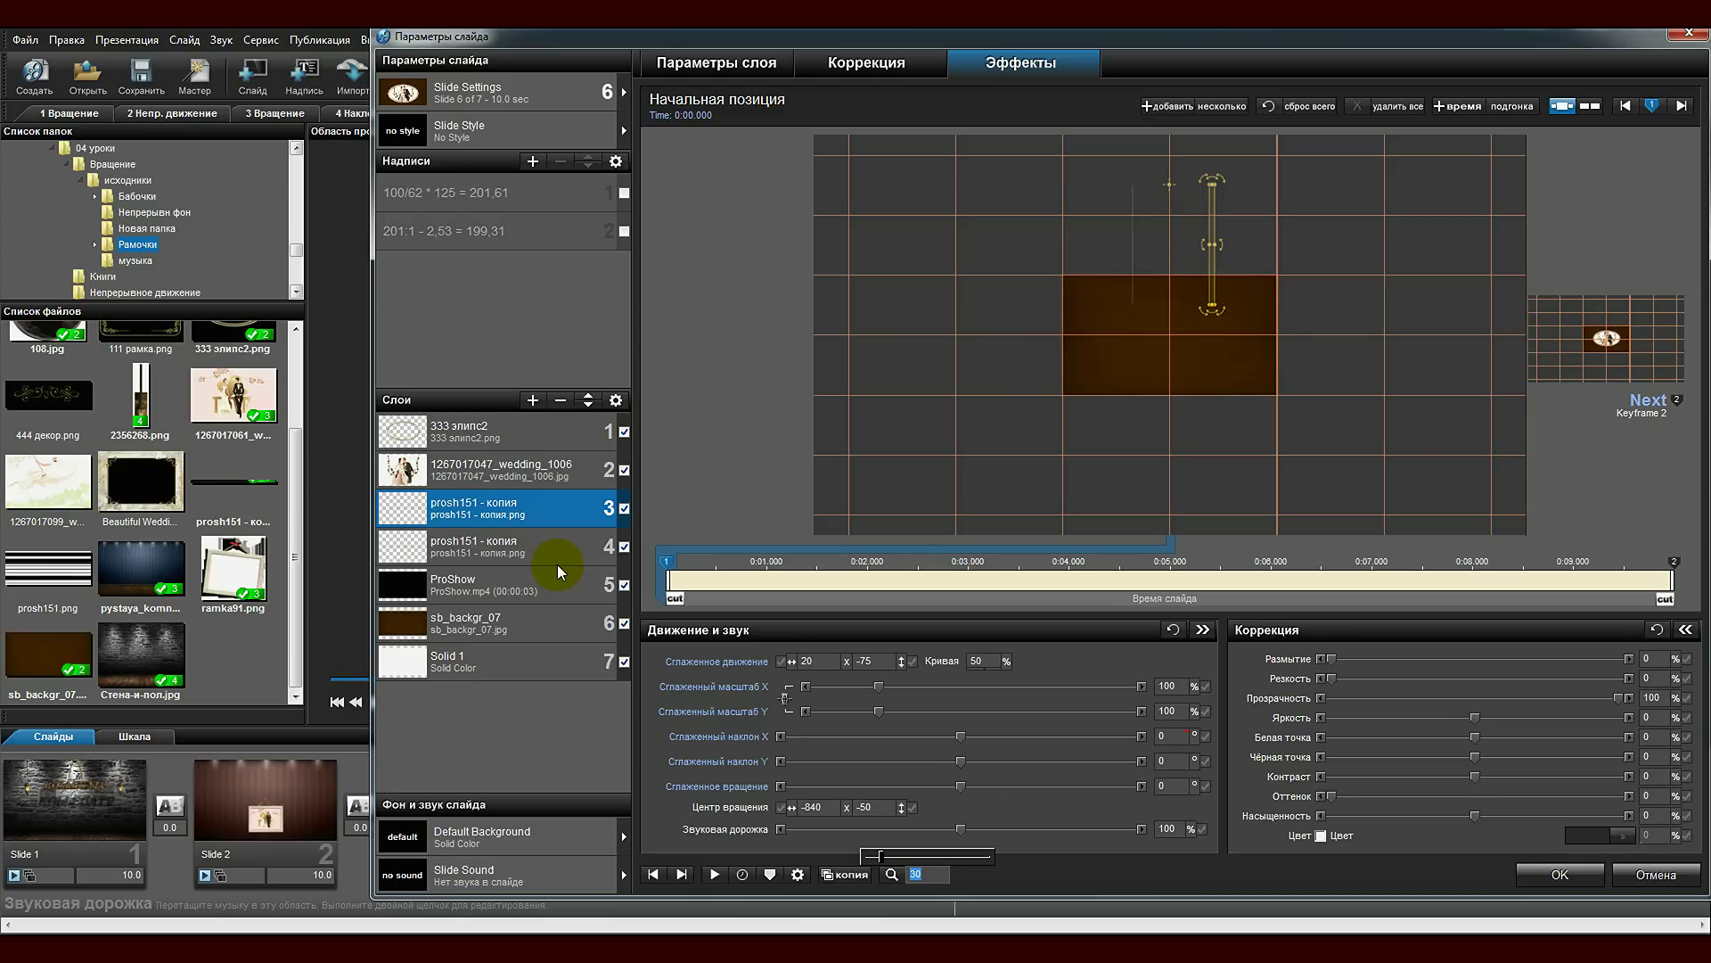
{"action": "left_click", "coordinate": [497, 667]}
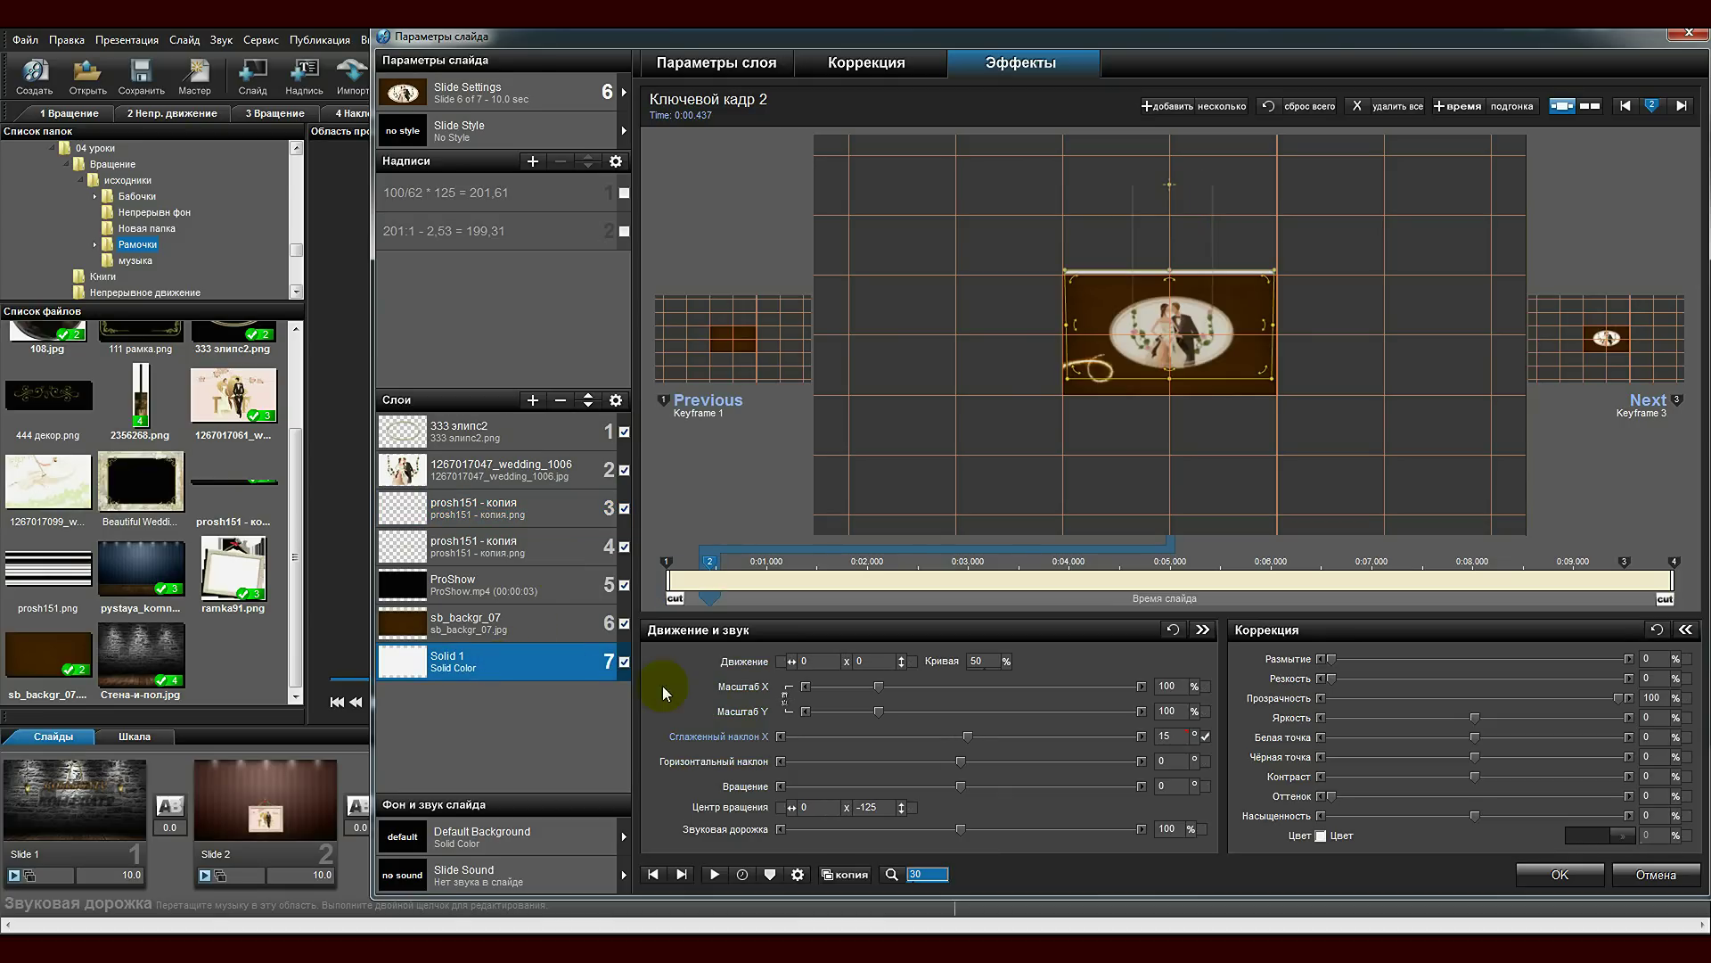
{"action": "left_click", "coordinate": [918, 874]}
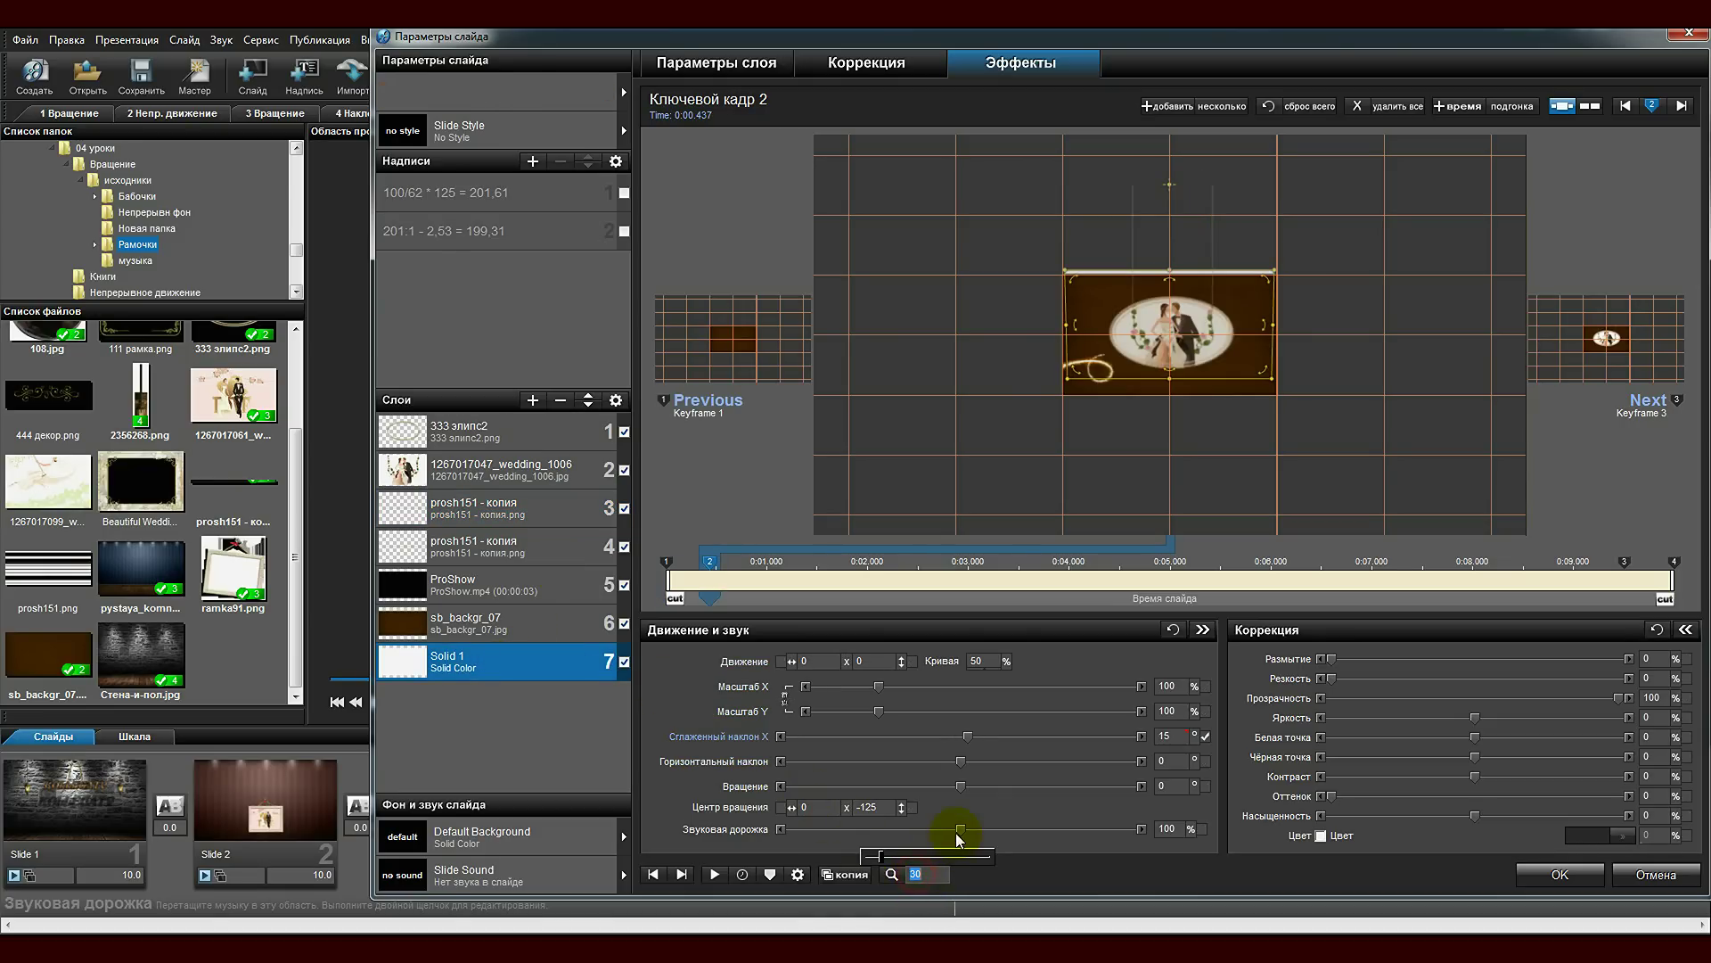
{"action": "left_click_drag", "start_coordinate": [880, 856], "coordinate": [1021, 870]}
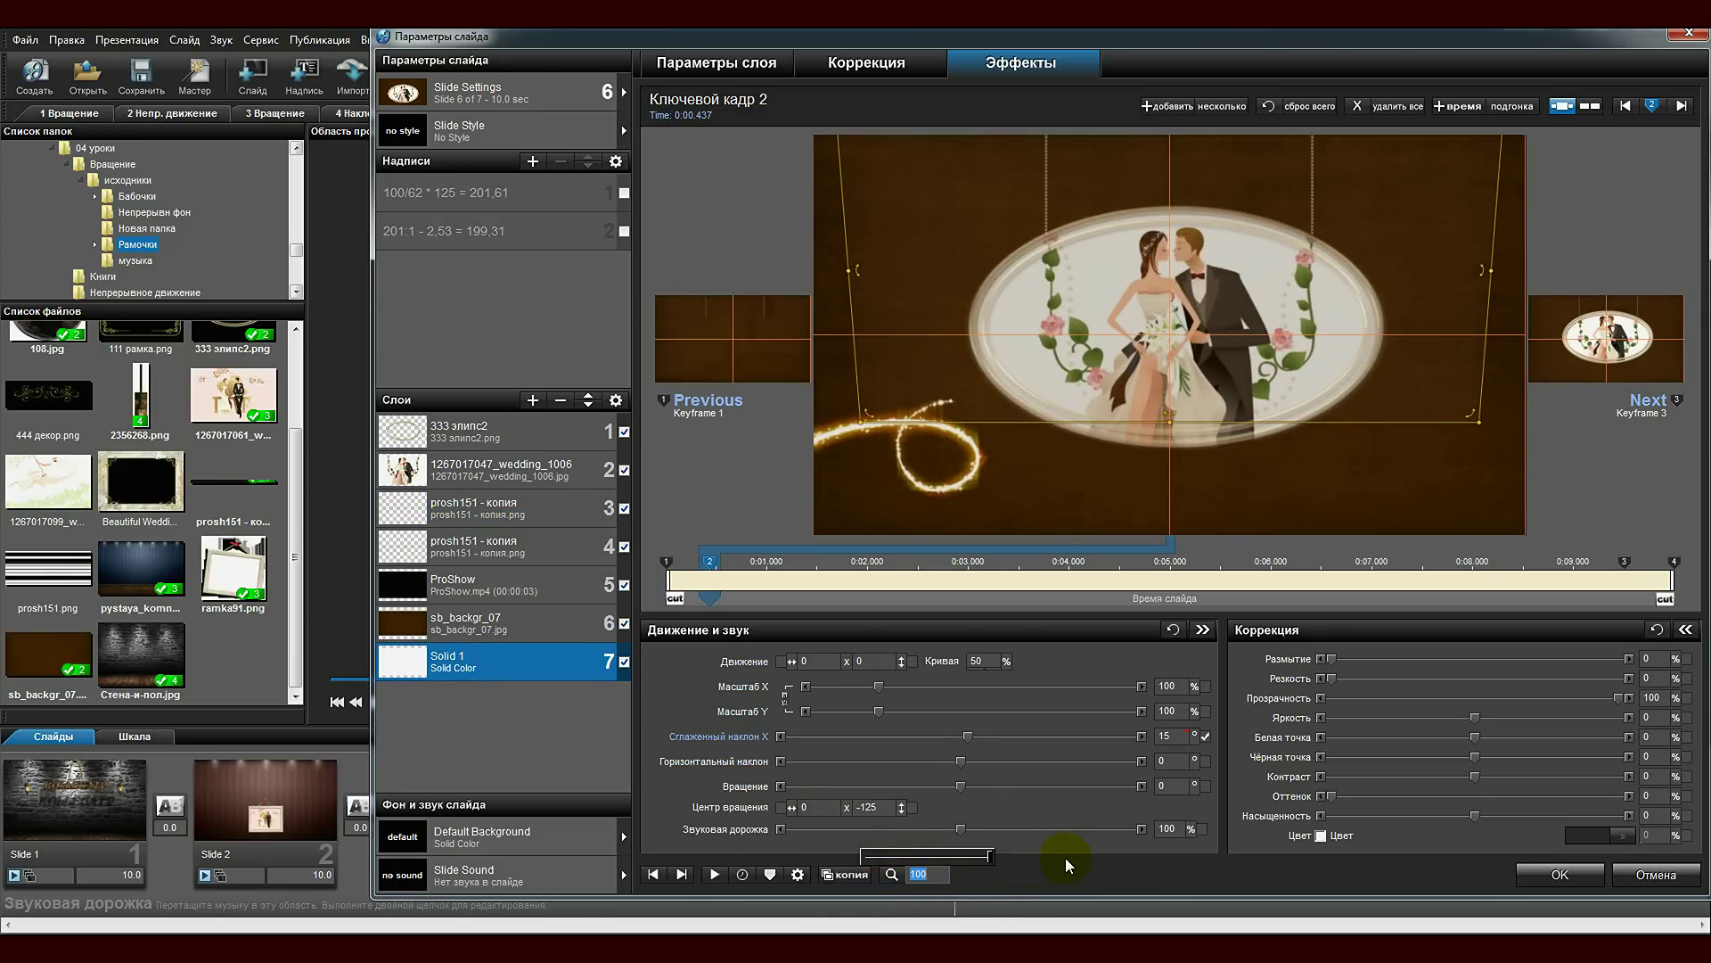
Compare the vertical tilt values of the Solid 1 layer at keyframe 1 and keyframe 2.
{"action": "left_click", "coordinate": [668, 563]}
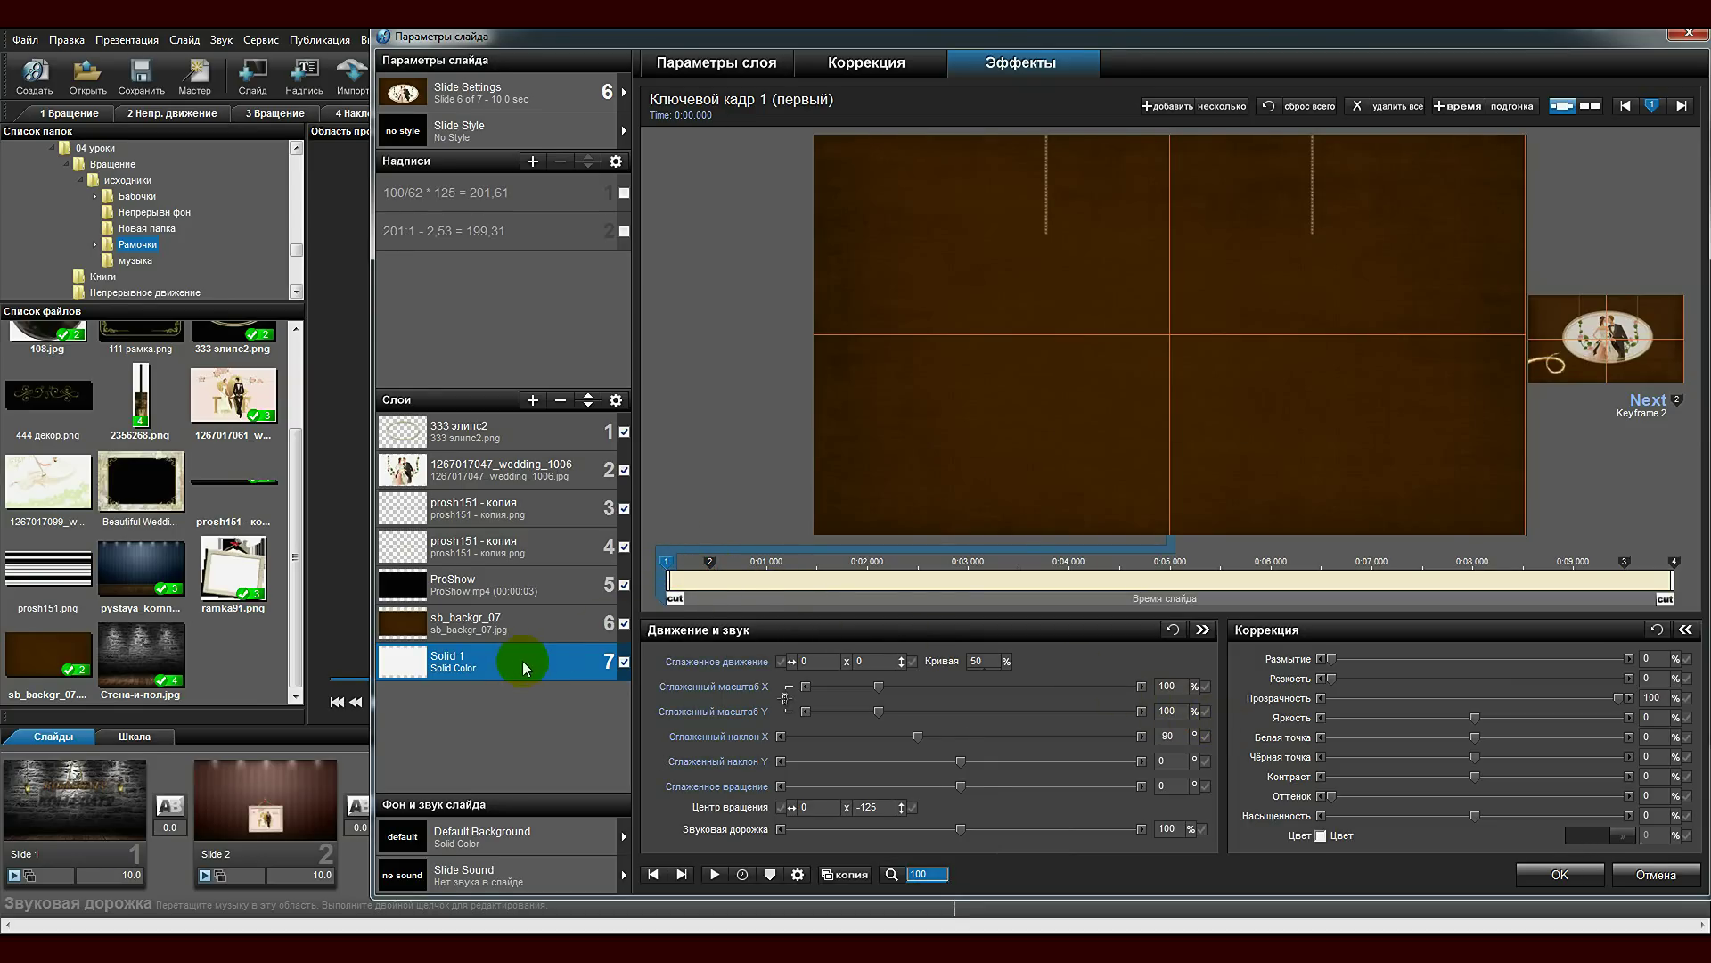
{"action": "left_click", "coordinate": [572, 660]}
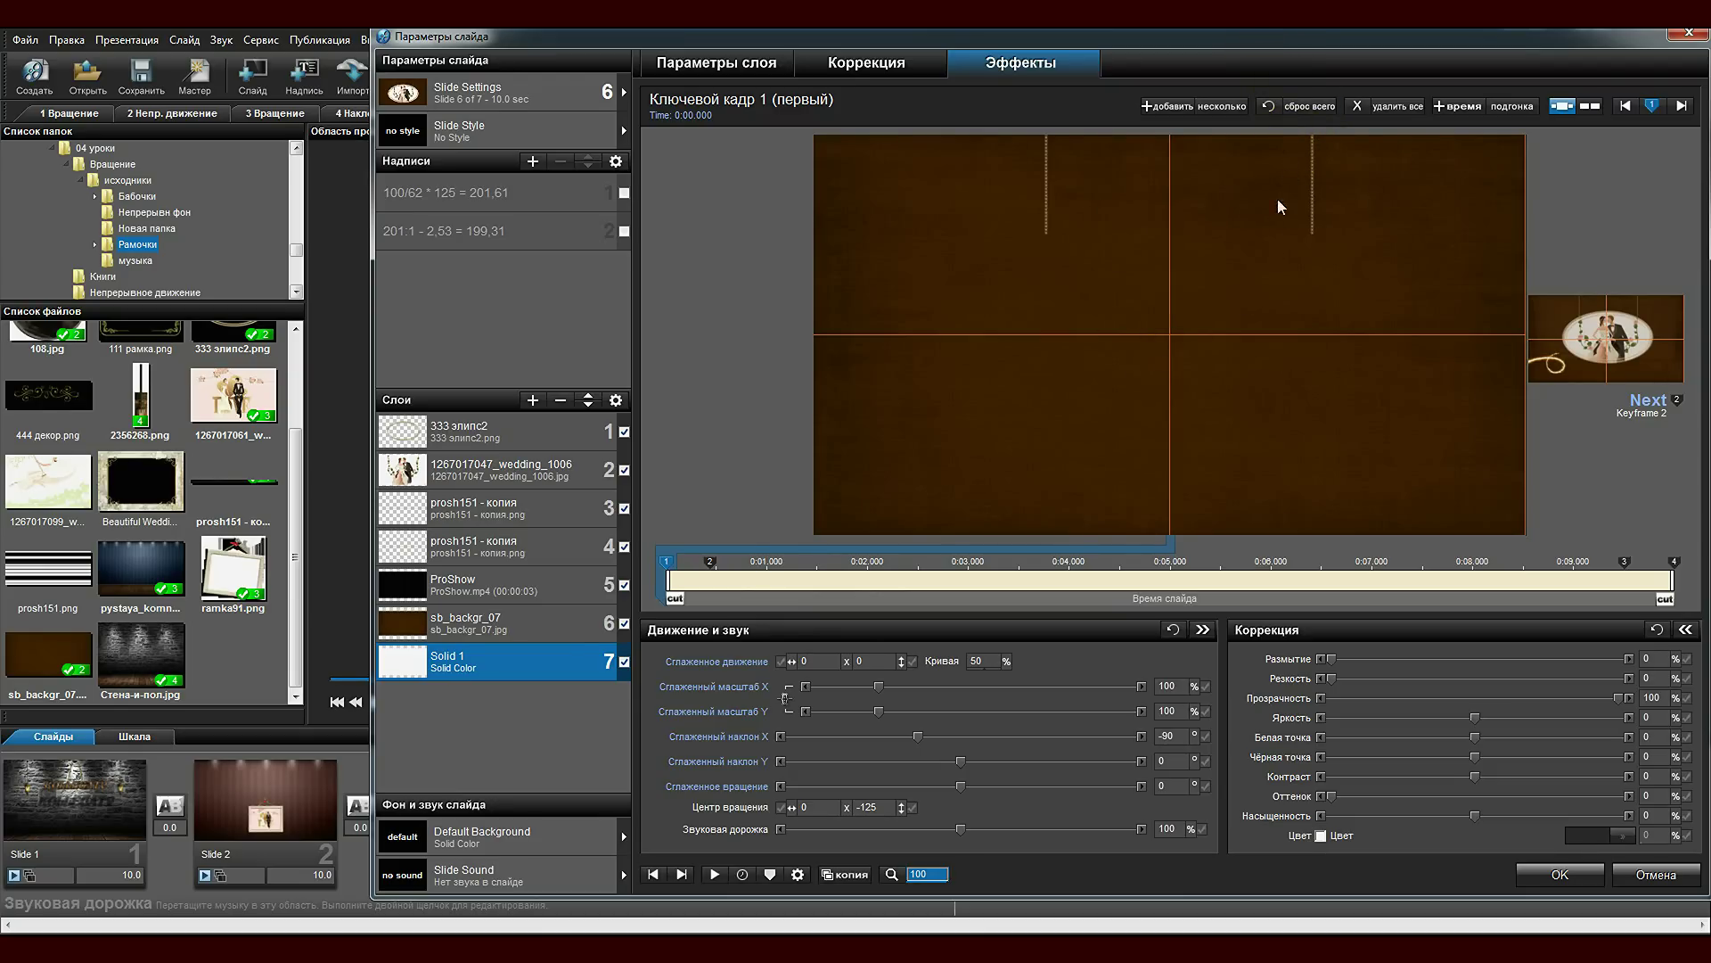
{"action": "left_click", "coordinate": [1134, 716]}
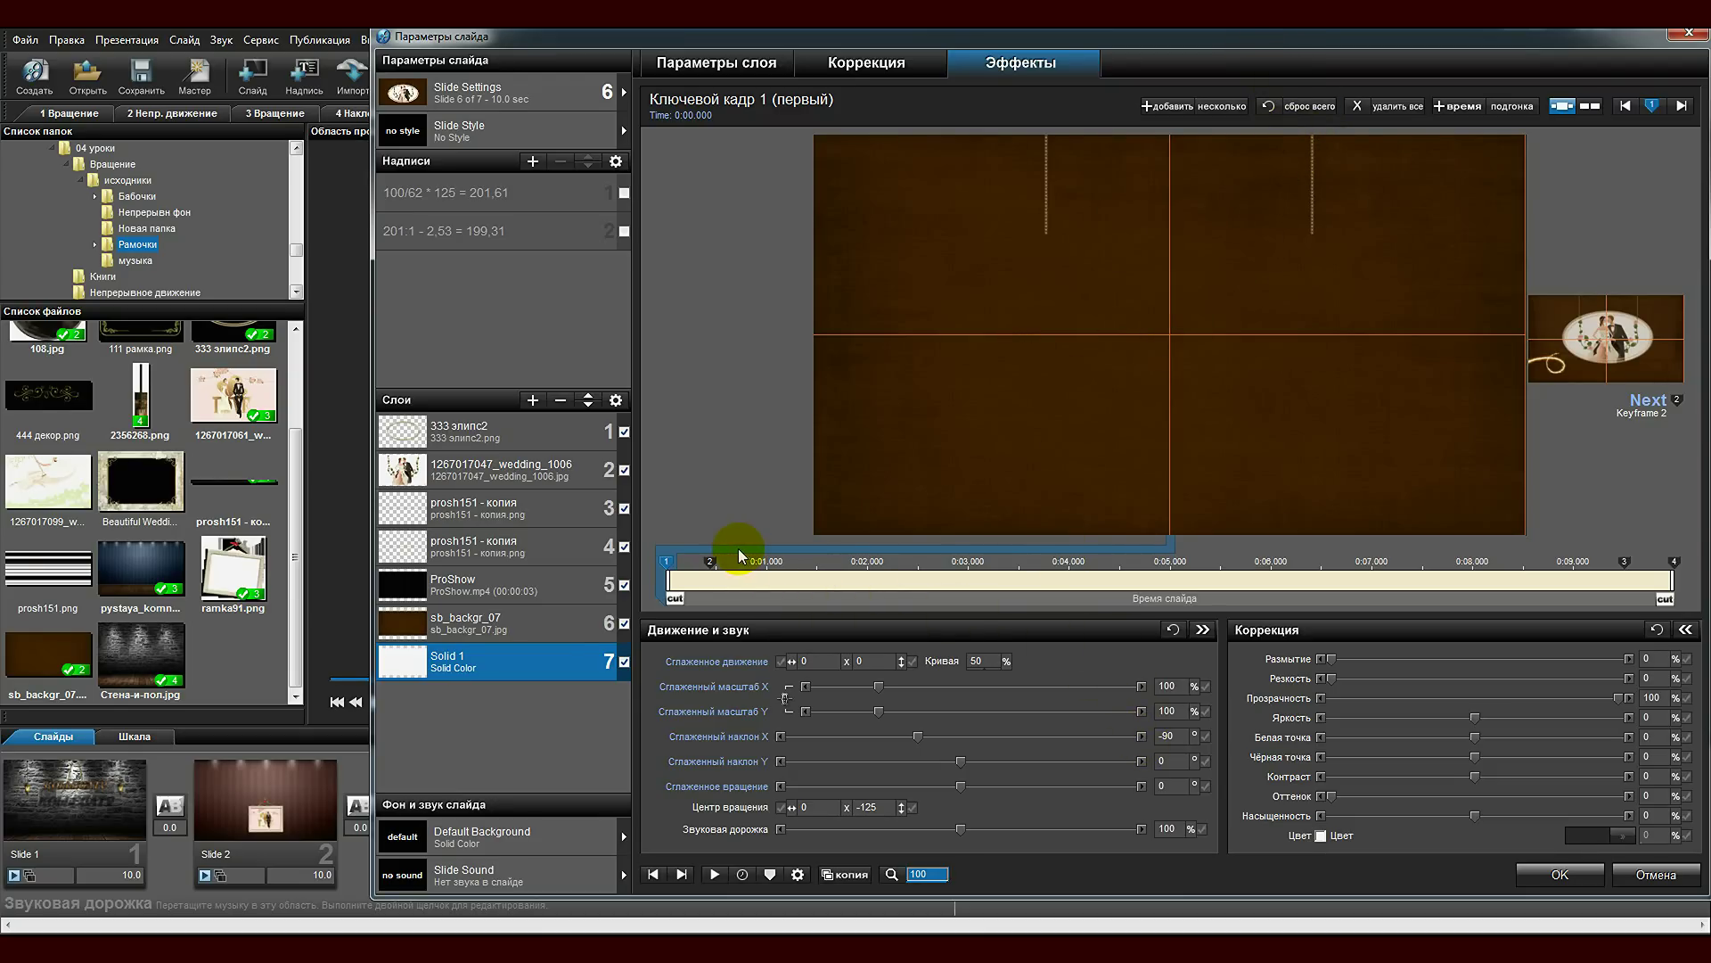
{"action": "left_click", "coordinate": [710, 561]}
{"action": "left_click", "coordinate": [1142, 737]}
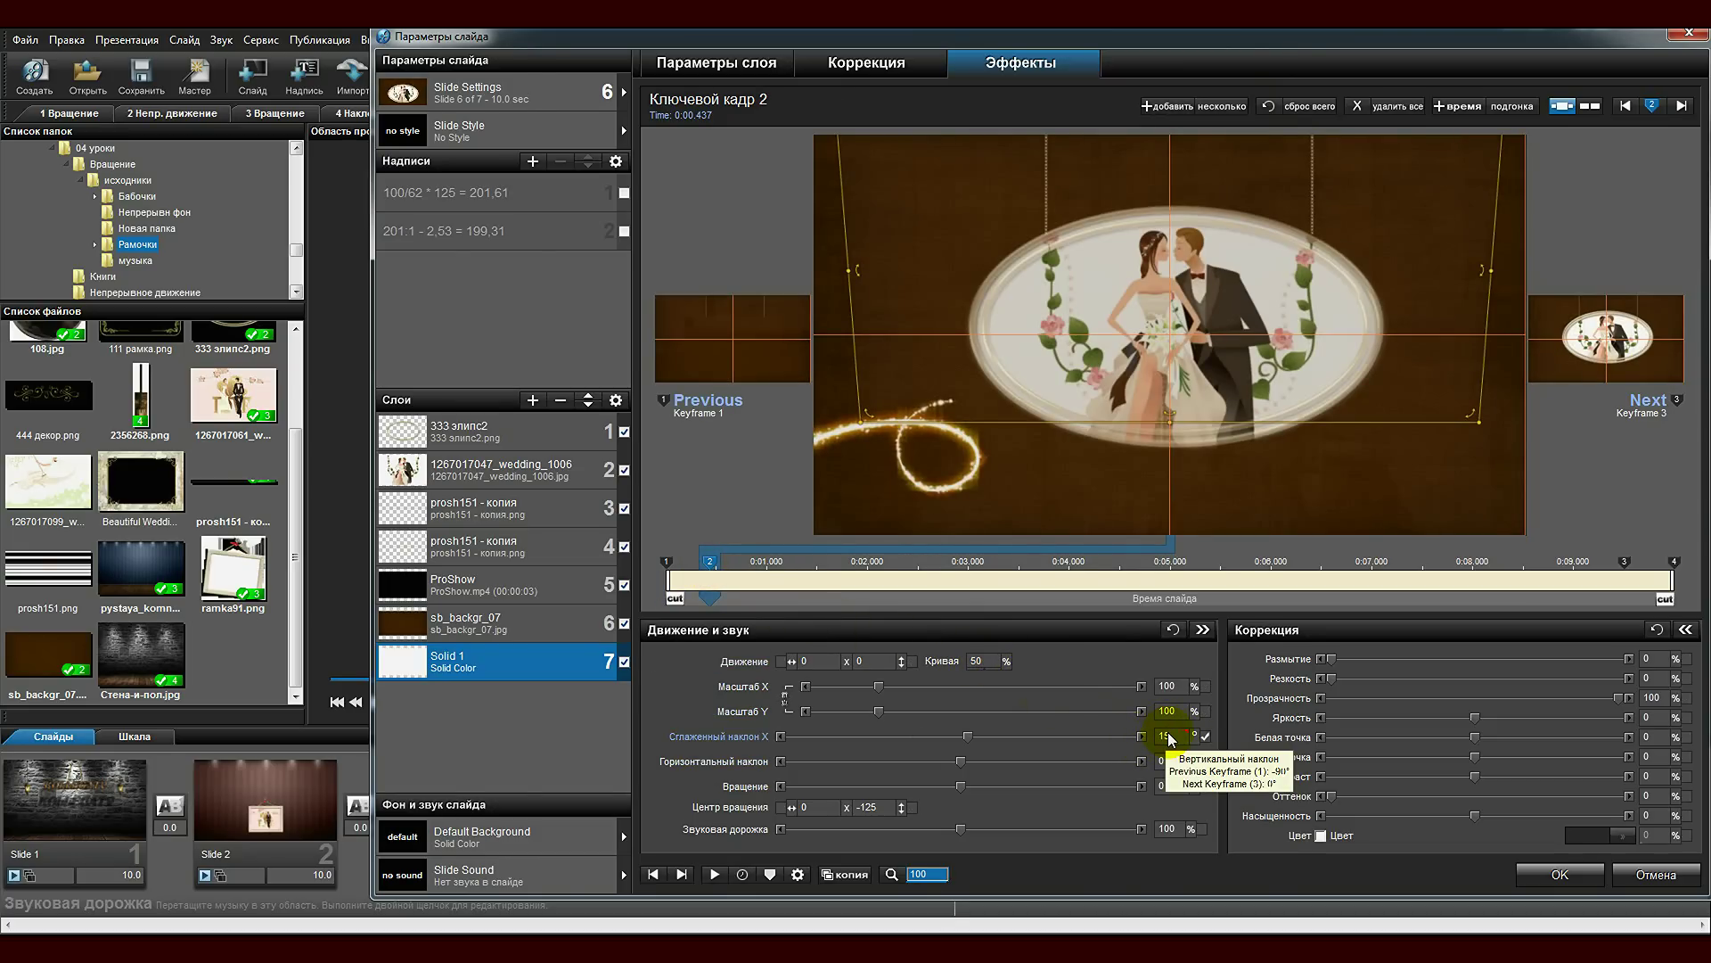
Open the vertical tilt modifier of Solid 1 at keyframe 2 and examine the start of its curve at 100% graph scale.
{"action": "right_click", "coordinate": [1175, 739]}
{"action": "left_click", "coordinate": [1199, 882]}
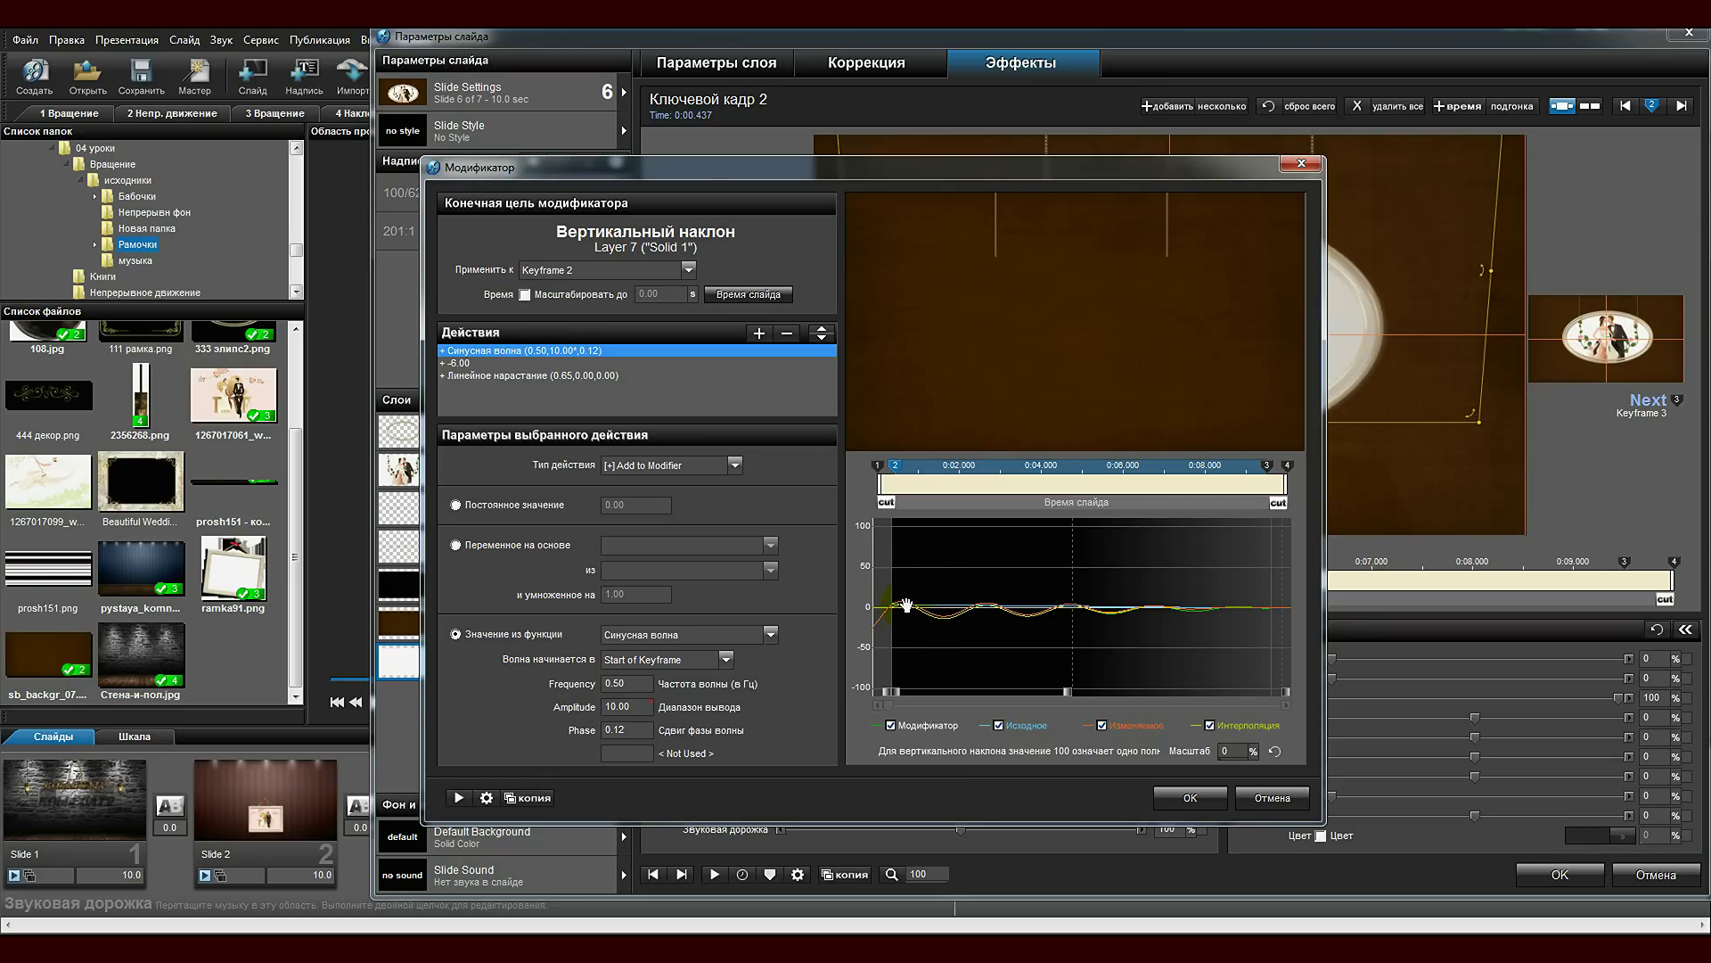
{"action": "left_click", "coordinate": [1233, 750]}
{"action": "left_click", "coordinate": [1237, 750]}
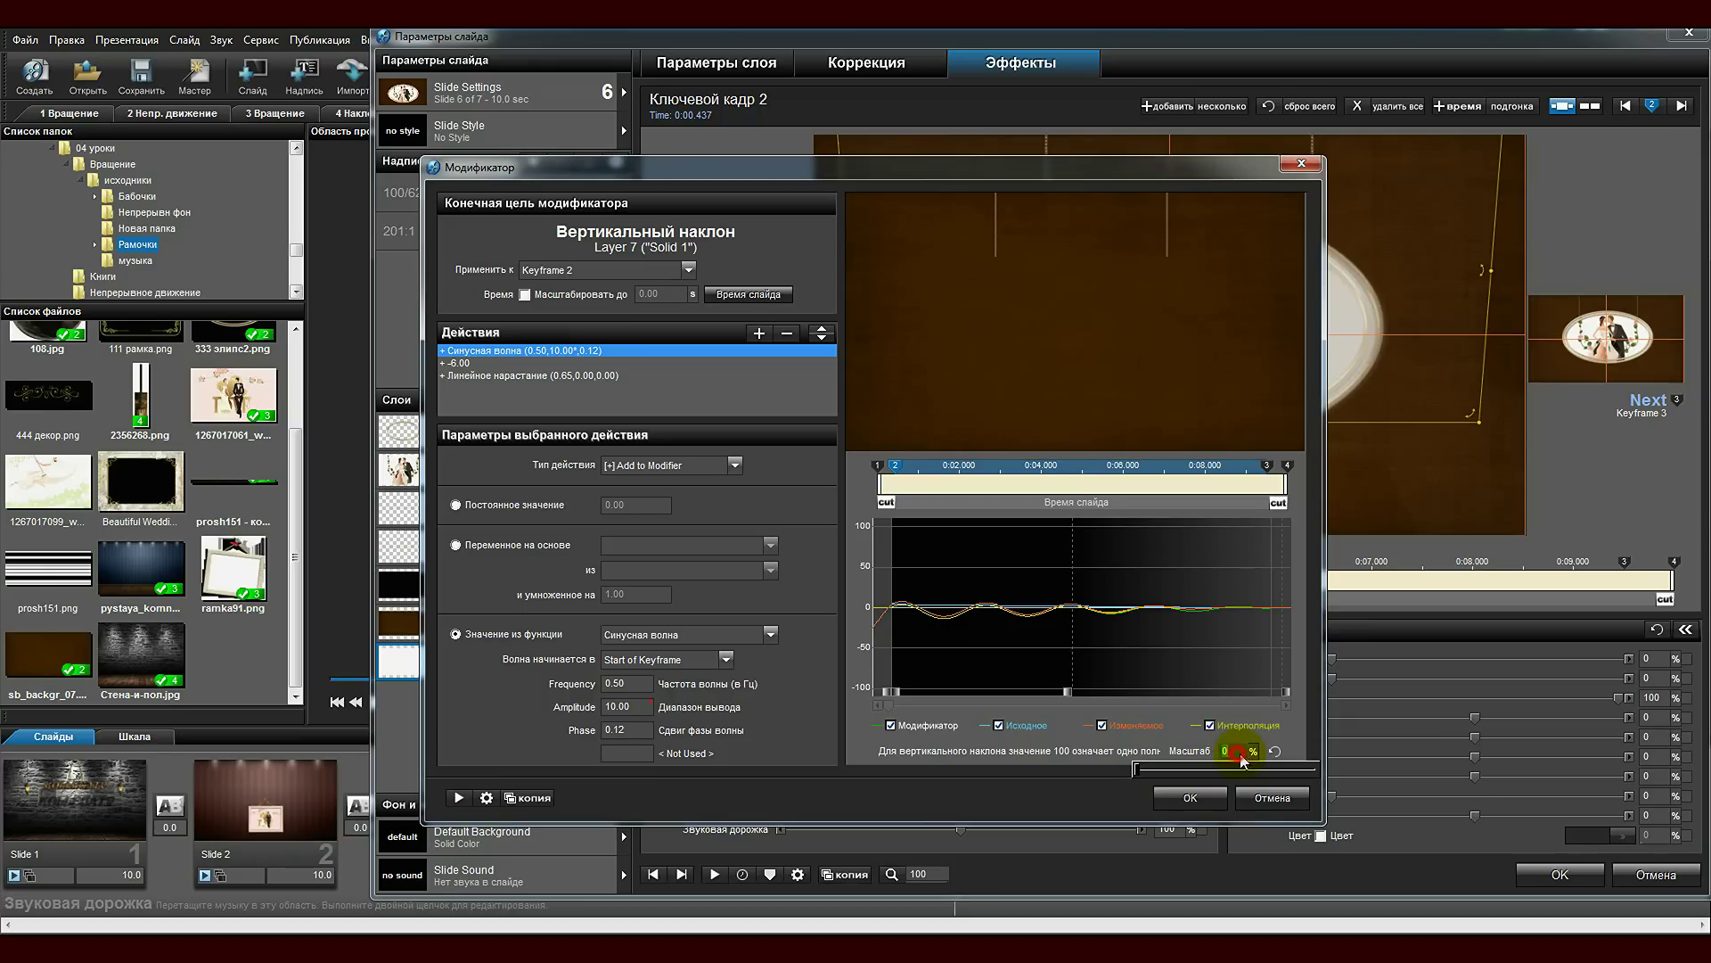
{"action": "left_click_drag", "start_coordinate": [1139, 775], "coordinate": [1325, 774]}
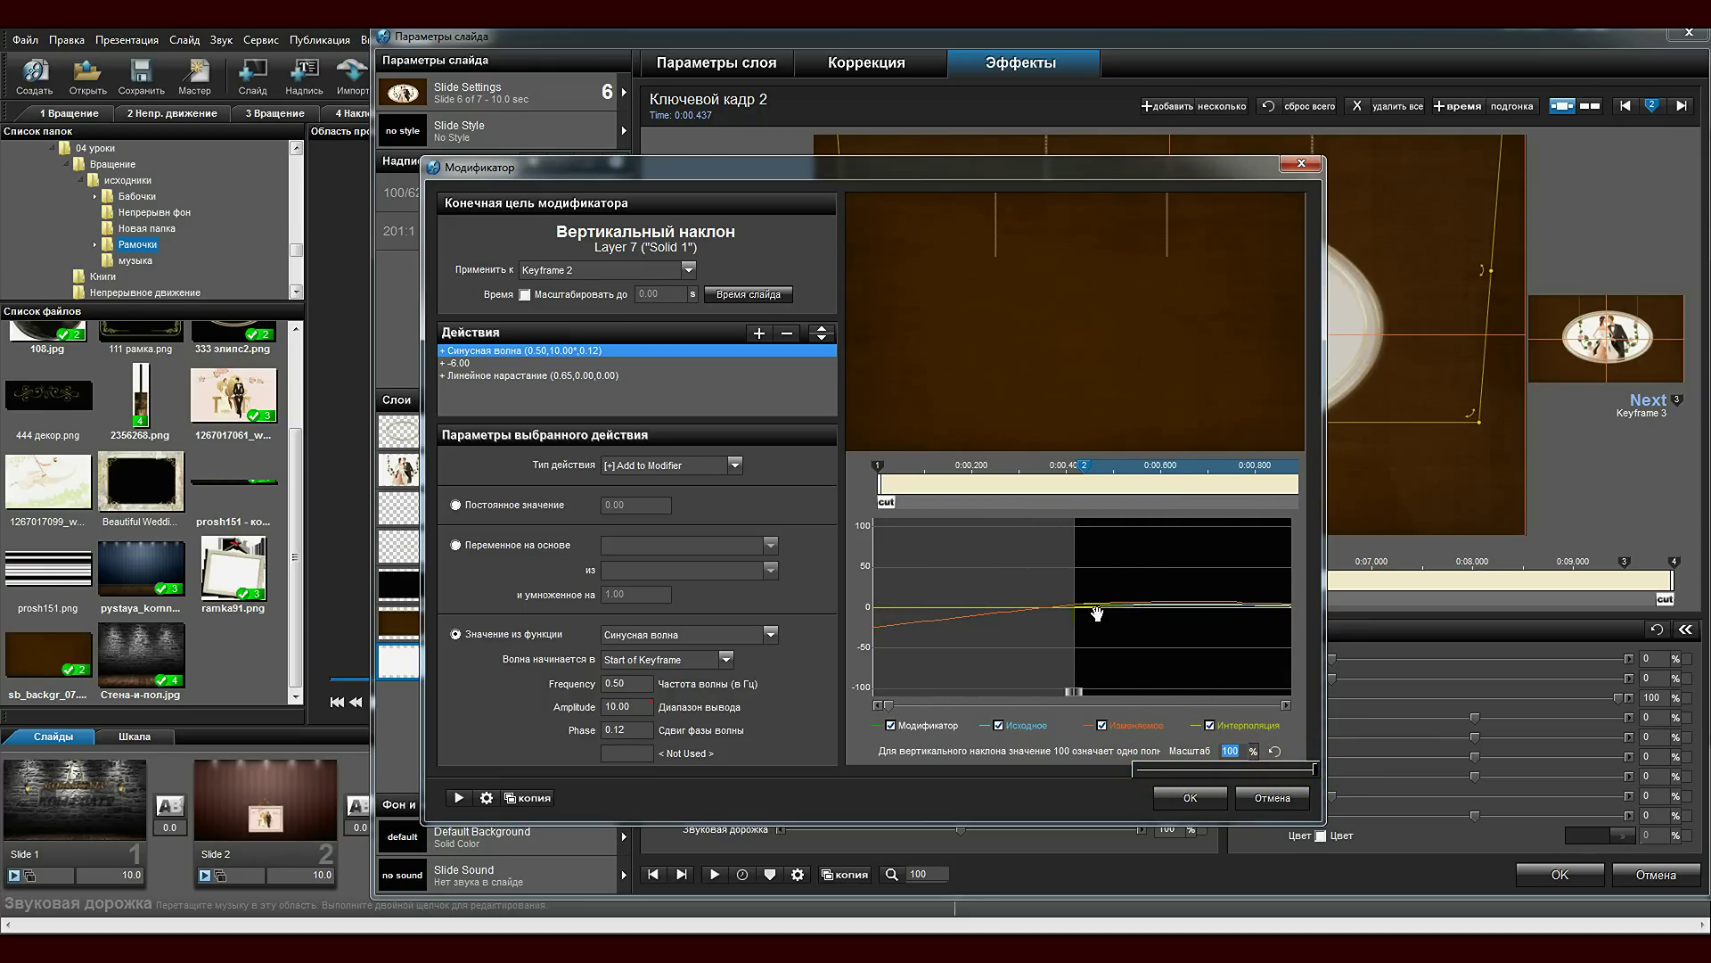
{"action": "left_click_drag", "start_coordinate": [1098, 614], "coordinate": [1143, 599]}
Set the sine wave action's phase to 0 and check the tilt motion around keyframe 2.
{"action": "left_click", "coordinate": [619, 713]}
{"action": "left_click", "coordinate": [629, 730]}
{"action": "double_click", "coordinate": [624, 730]}
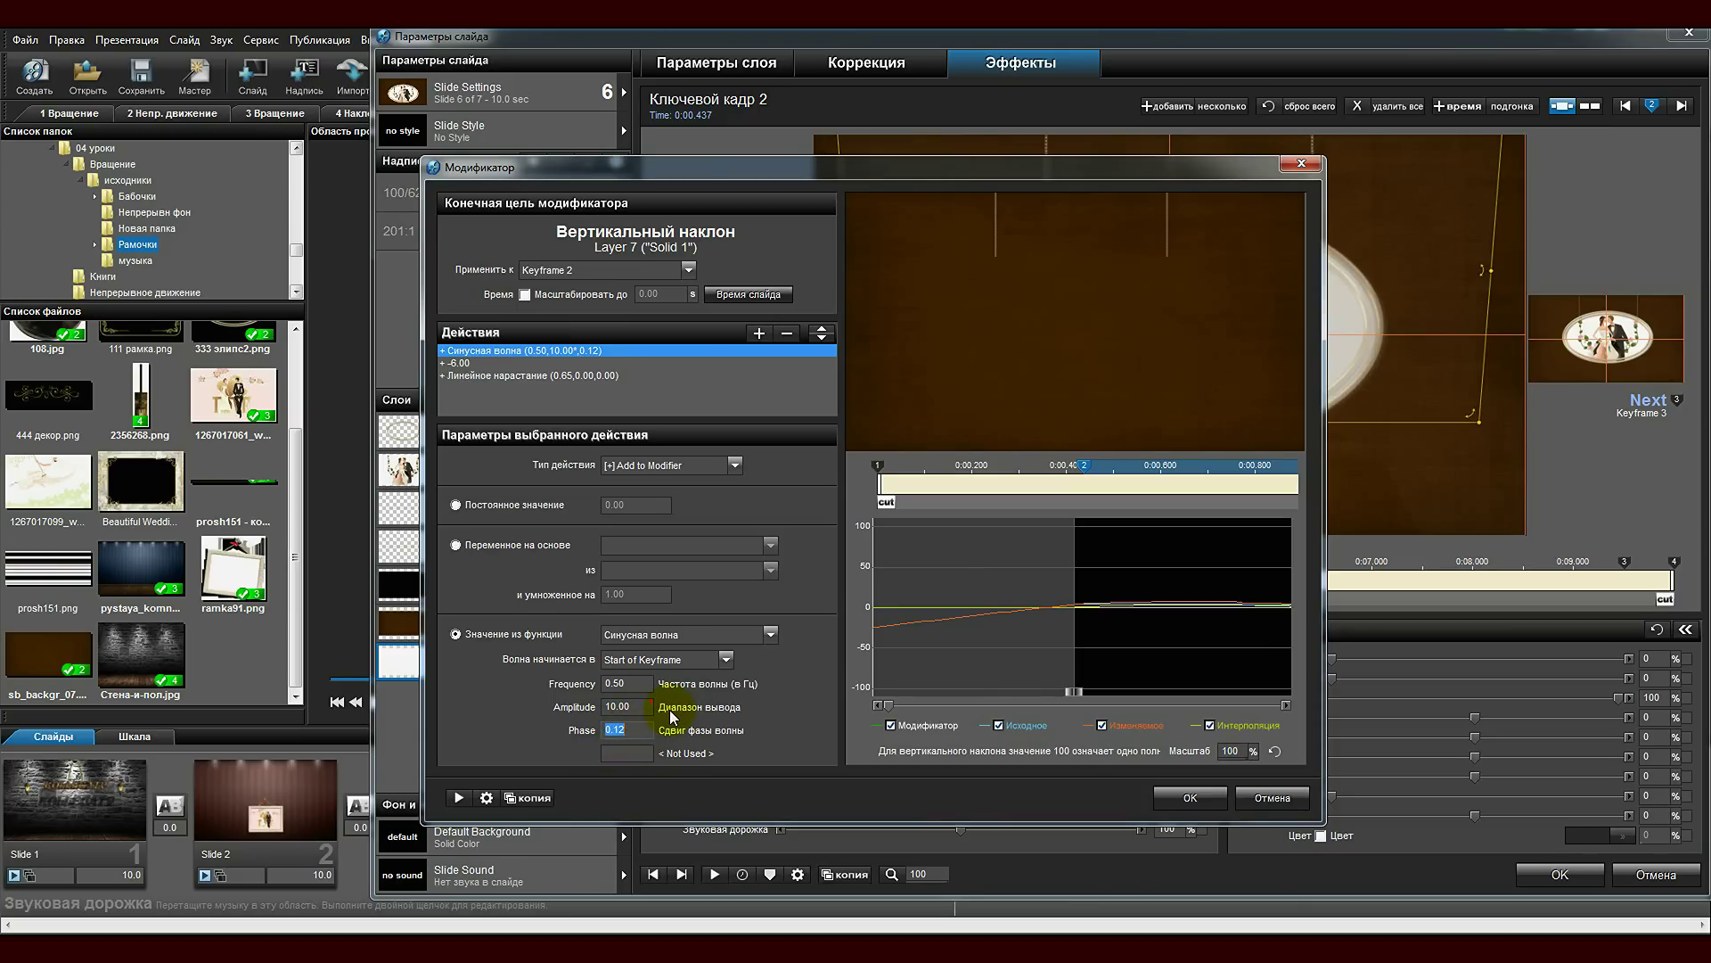
{"action": "type", "text": "0"}
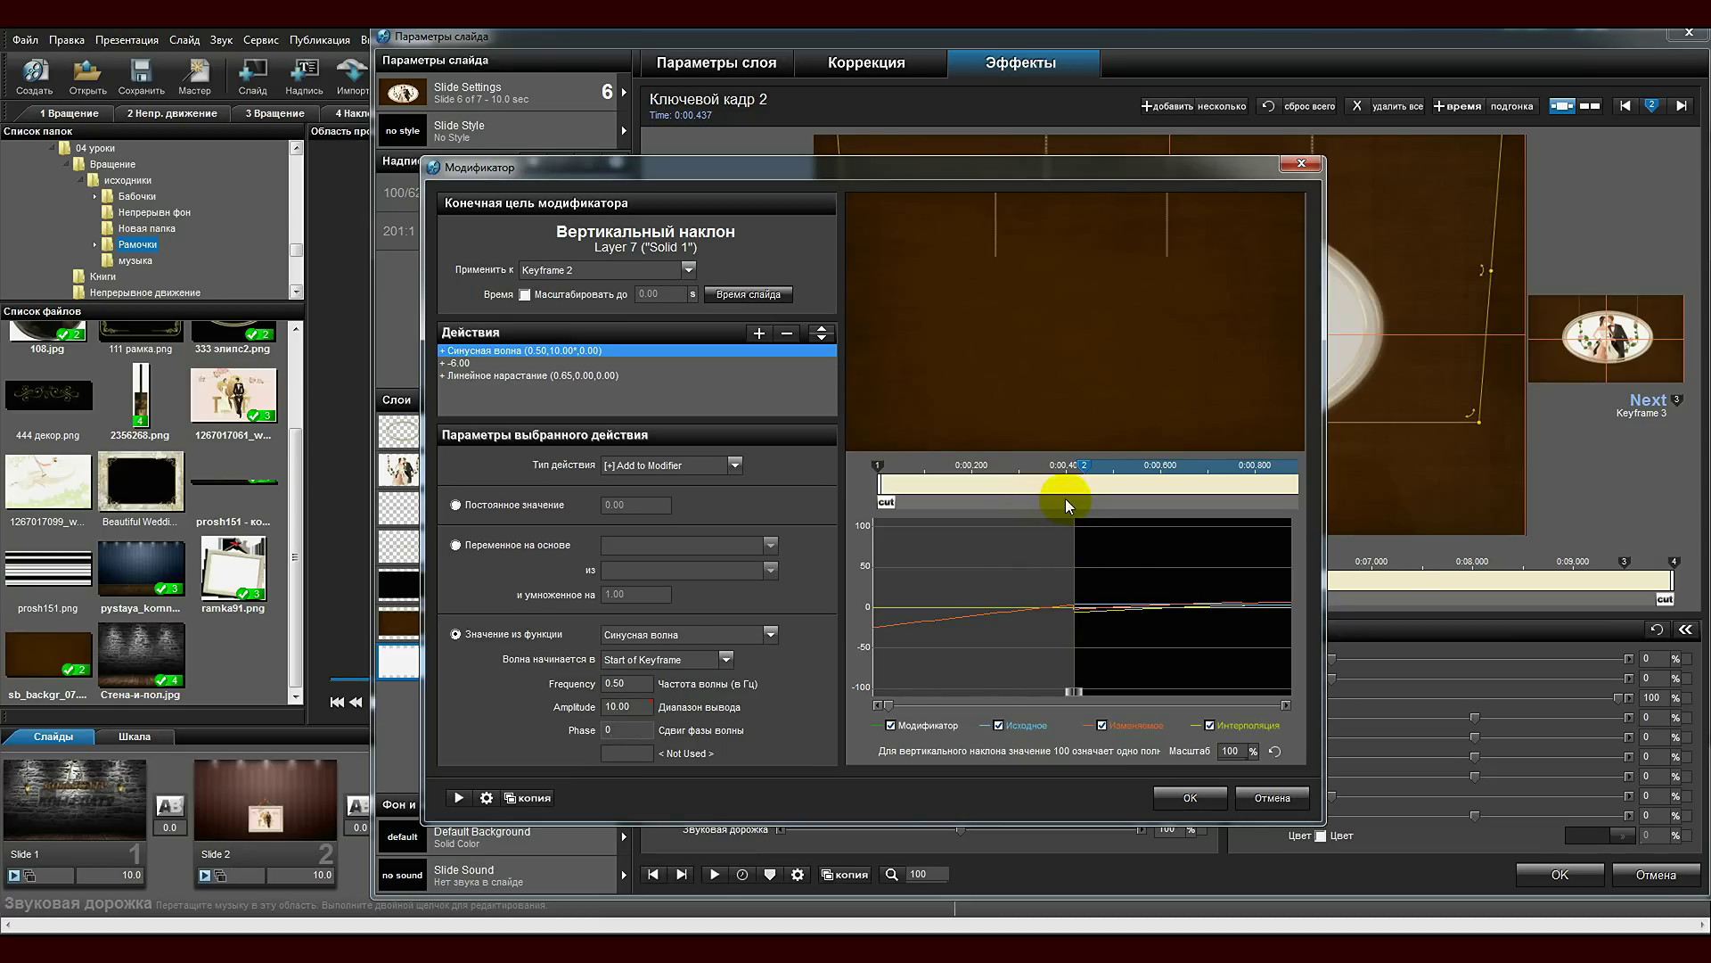
{"action": "mouse_move", "coordinate": [1069, 504]}
{"action": "left_mouse_down"}
{"action": "mouse_move", "coordinate": [1097, 503]}
{"action": "mouse_move", "coordinate": [1045, 507]}
{"action": "mouse_move", "coordinate": [1113, 506]}
{"action": "mouse_move", "coordinate": [1098, 506]}
{"action": "left_mouse_up"}
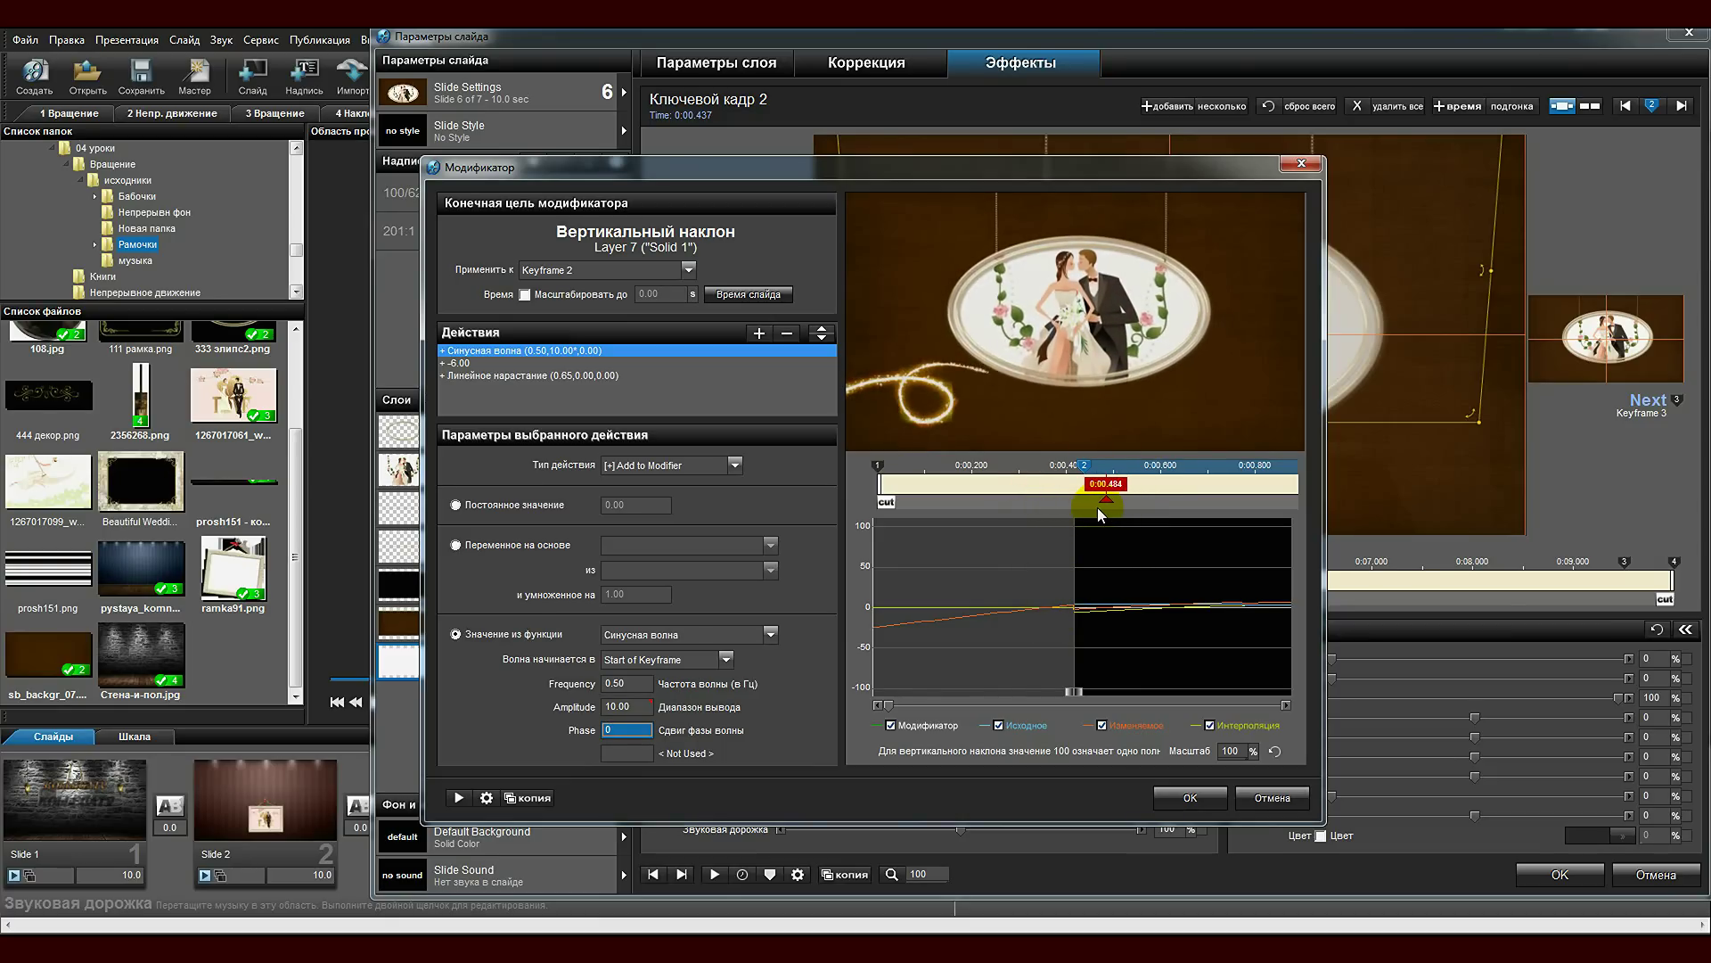
Set the sine wave action's phase back to 0.12 and preview the transition through keyframe 2.
{"action": "left_click", "coordinate": [615, 731]}
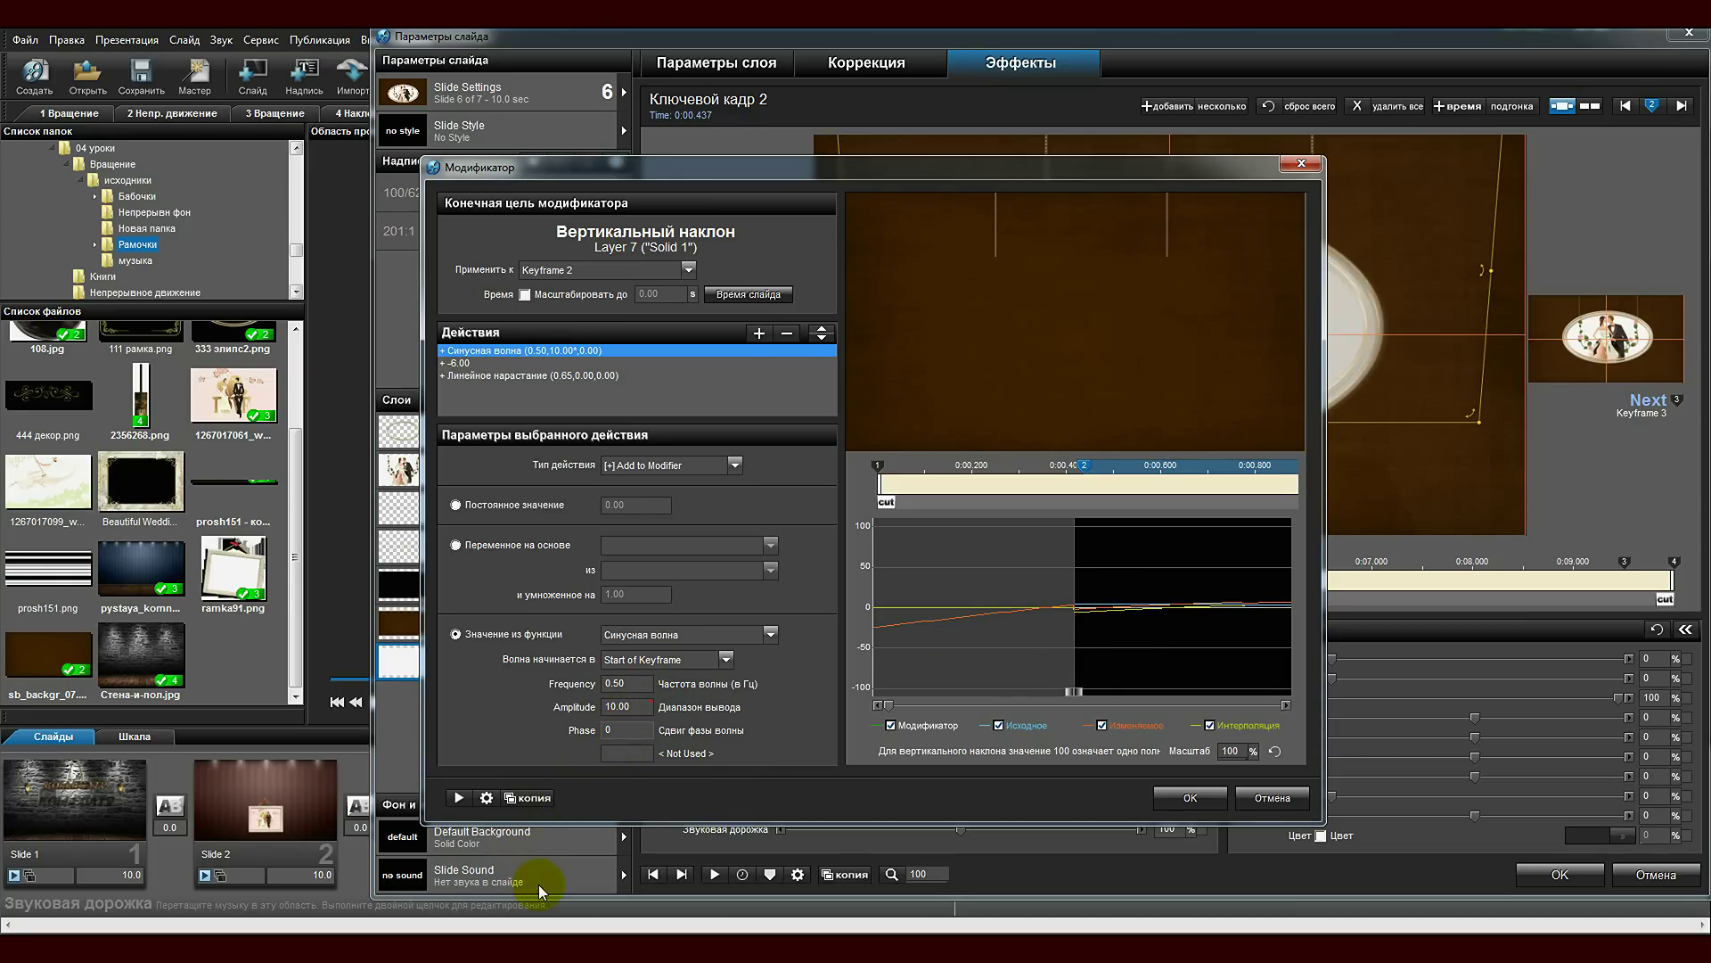
{"action": "type", "text": ".12"}
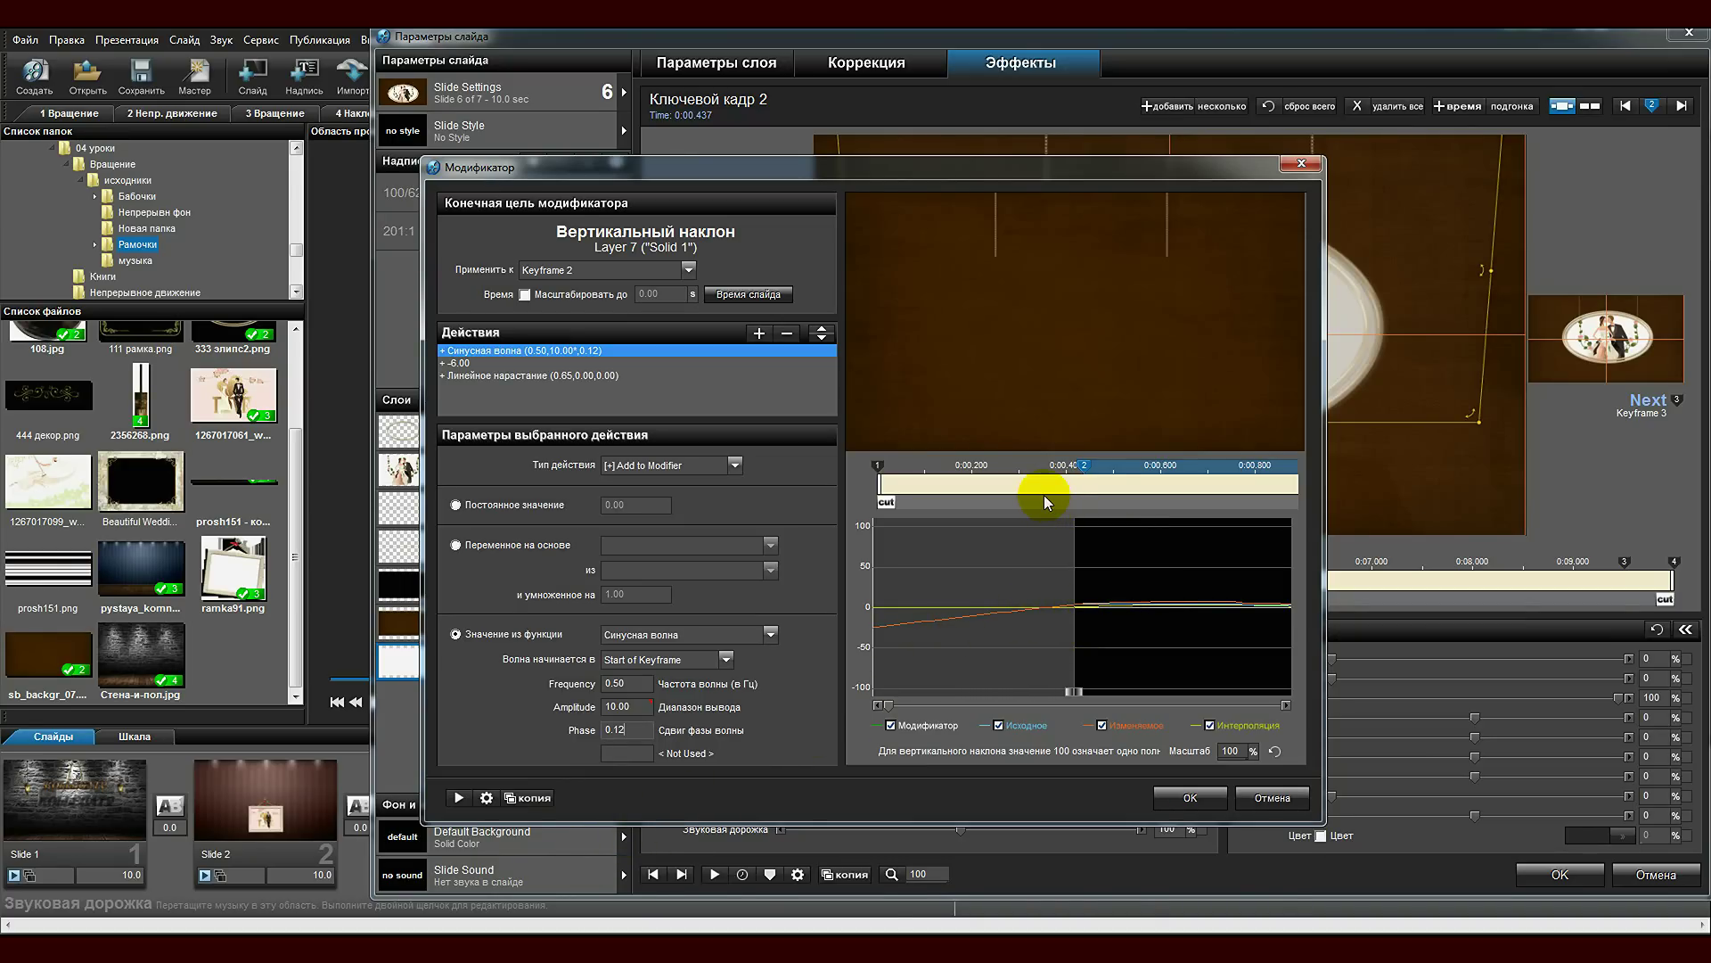
{"action": "left_click_drag", "start_coordinate": [1045, 489], "coordinate": [1209, 508]}
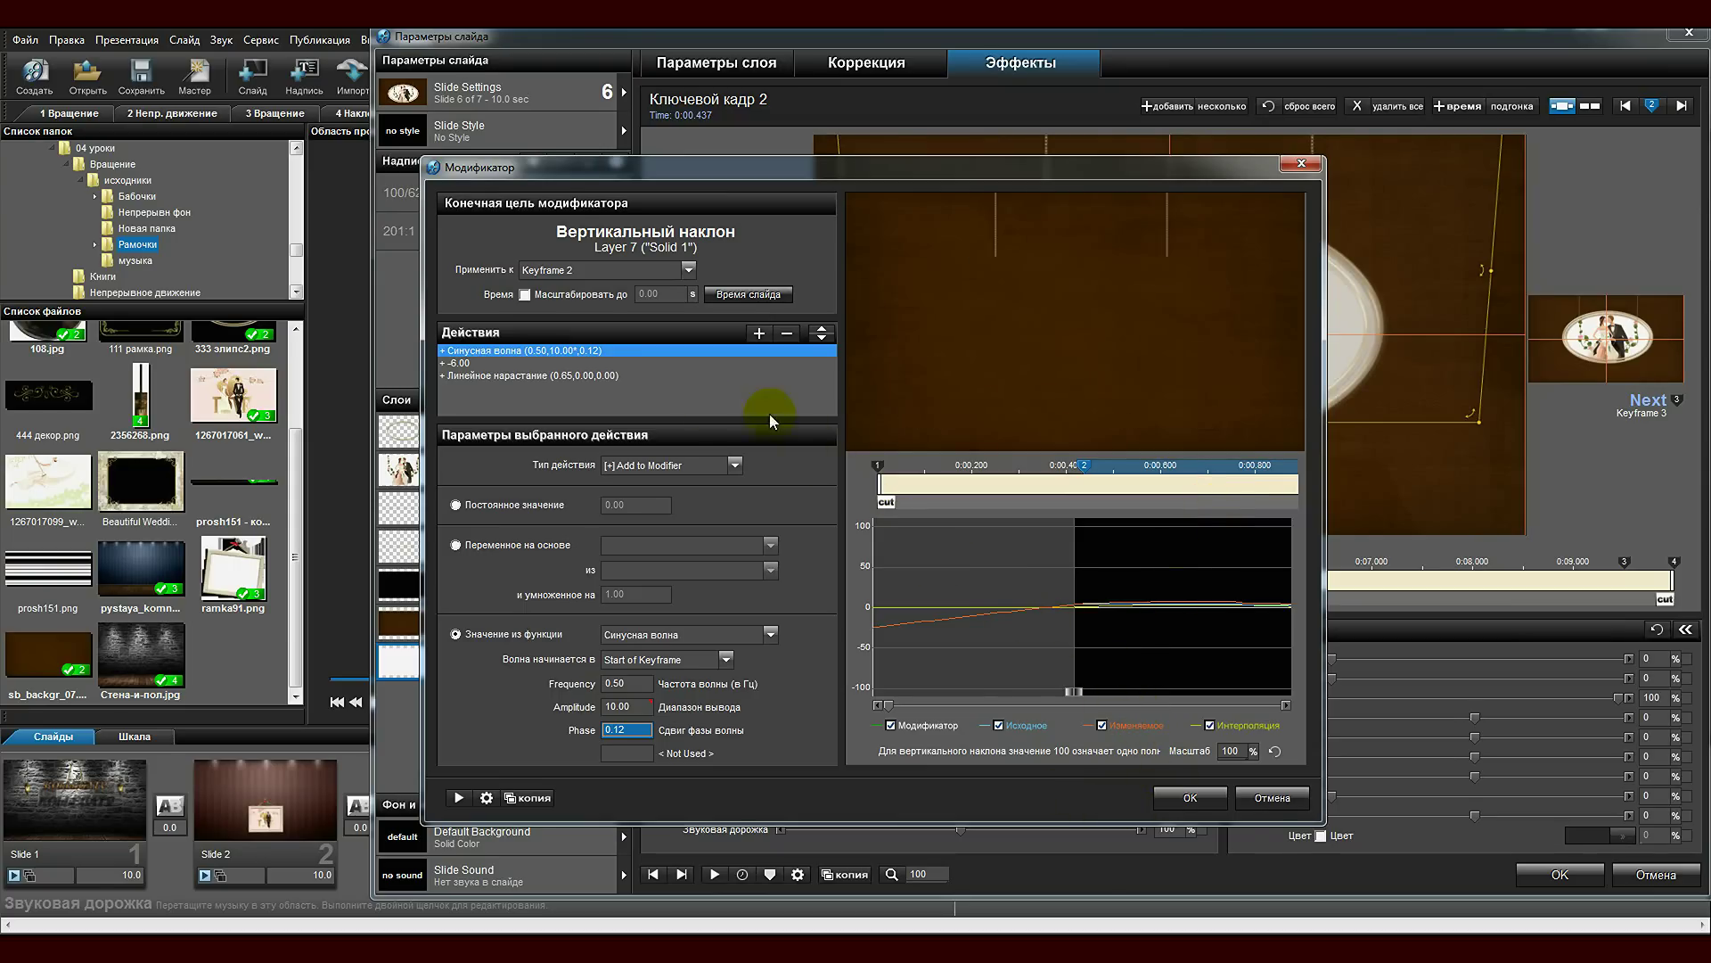
Remove the linear ramp action from the vertical tilt modifier and check the swing over the whole slide.
{"action": "left_click", "coordinate": [1233, 750]}
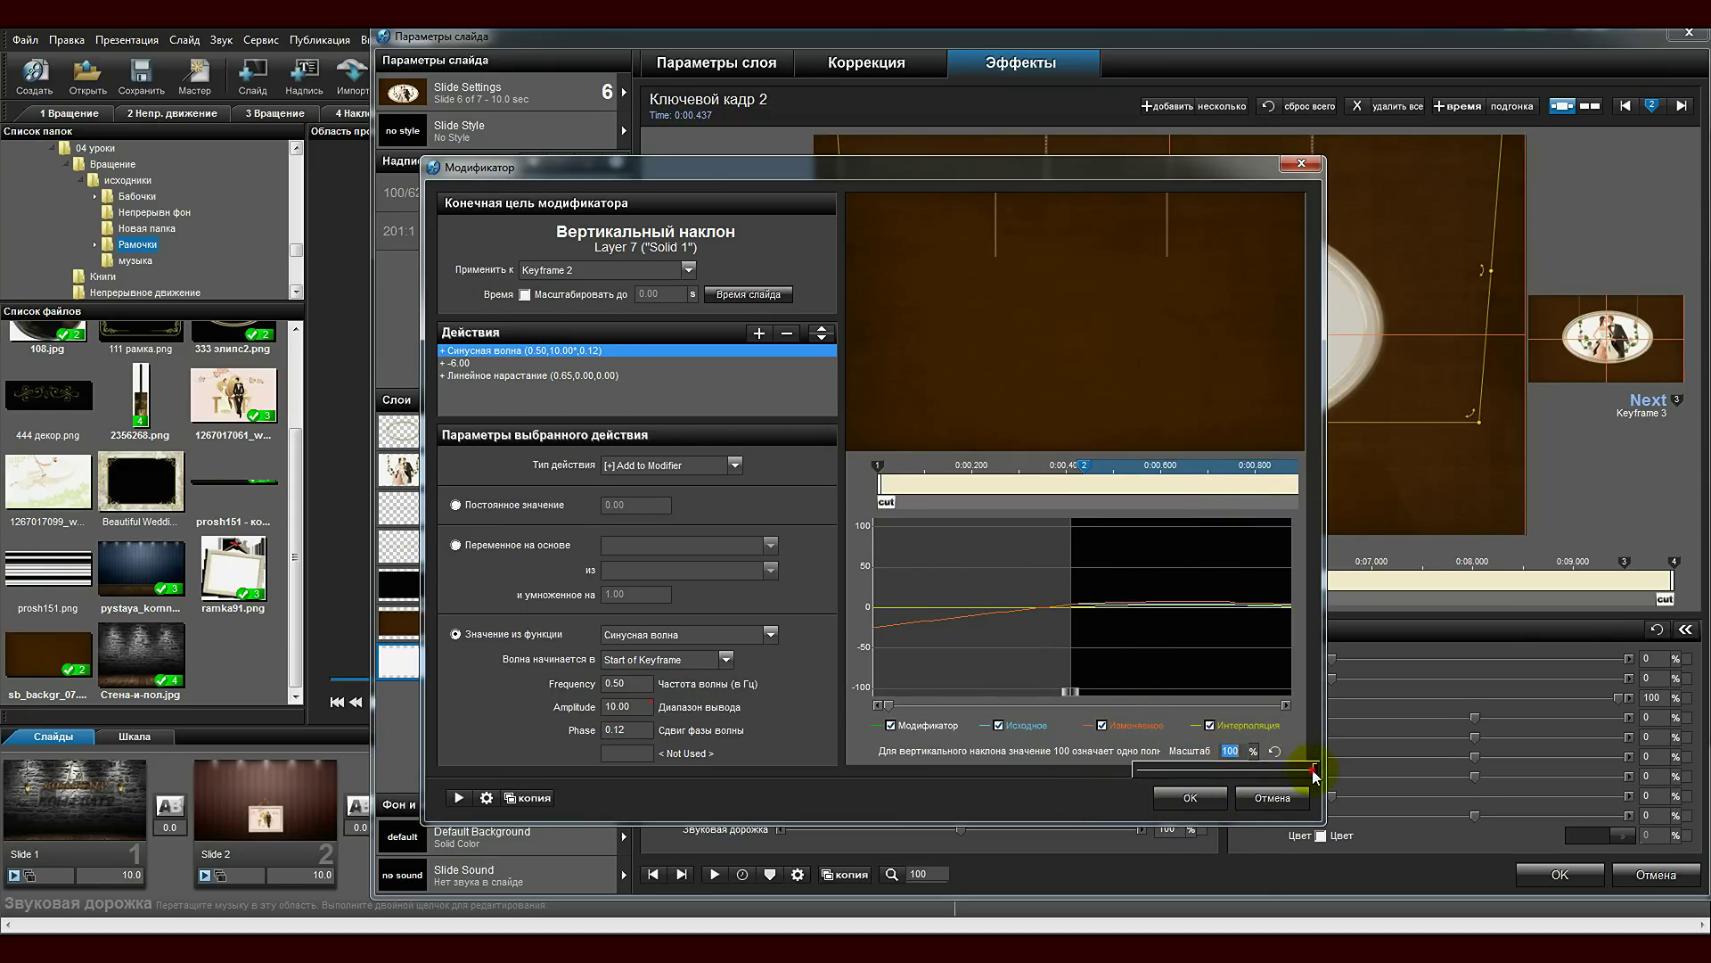
{"action": "left_click_drag", "start_coordinate": [1307, 770], "coordinate": [1106, 803]}
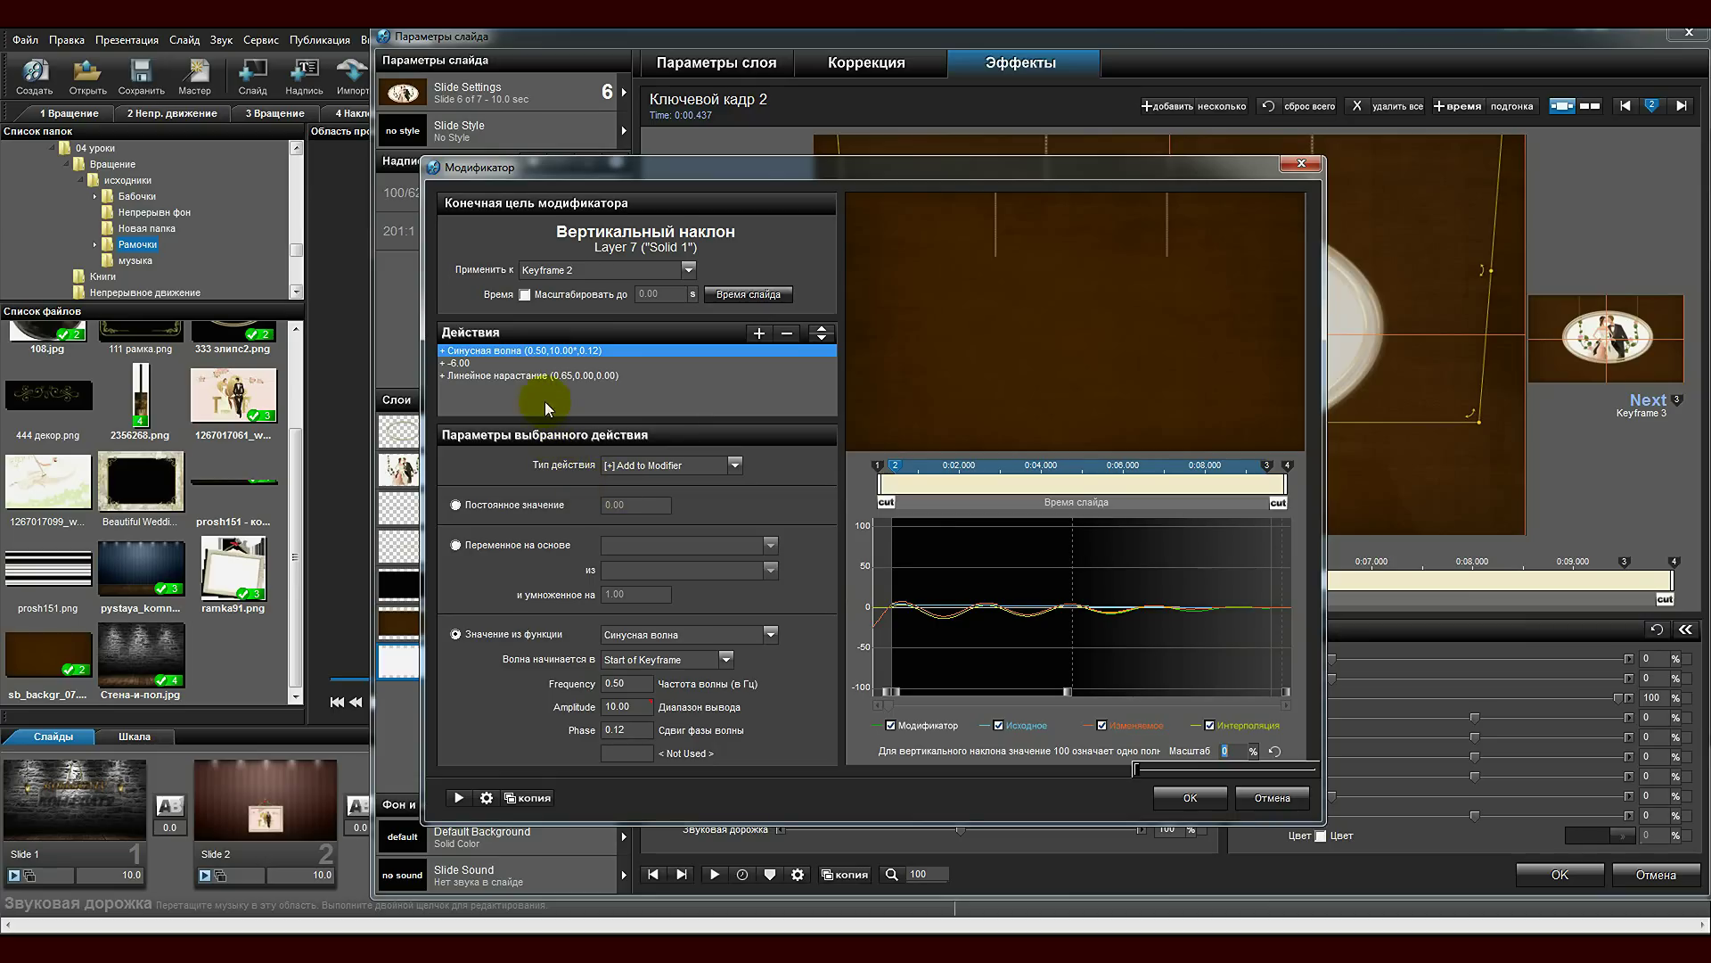
{"action": "left_click", "coordinate": [529, 379]}
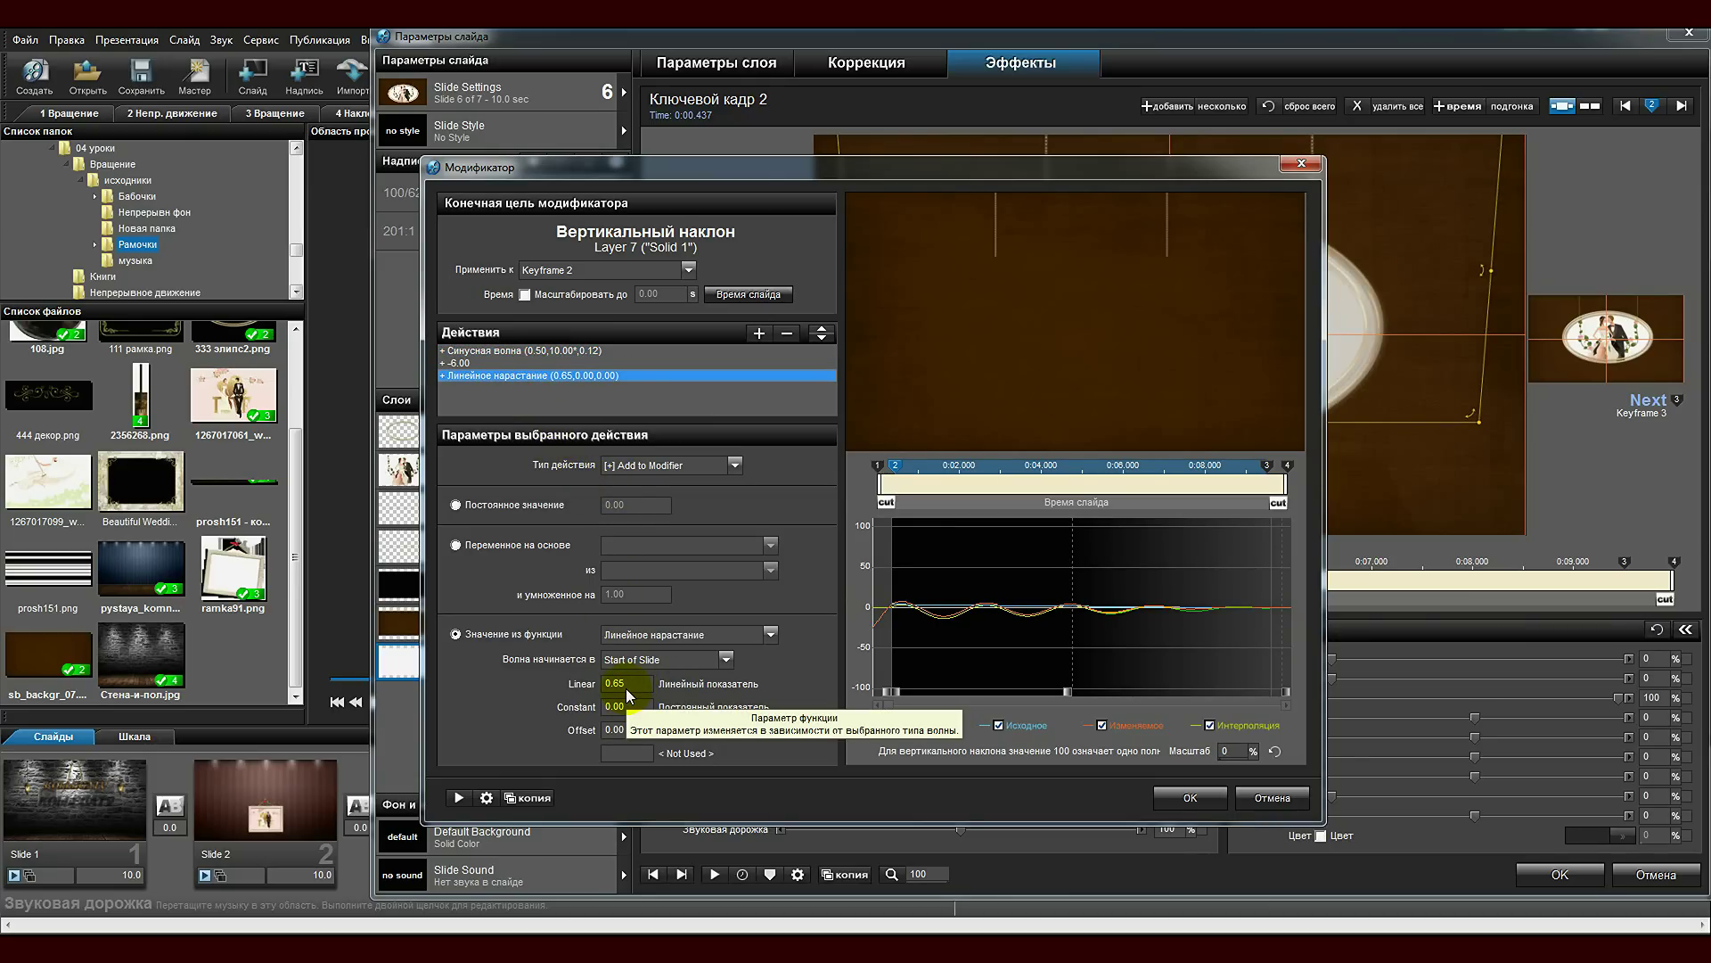
{"action": "left_click", "coordinate": [787, 334]}
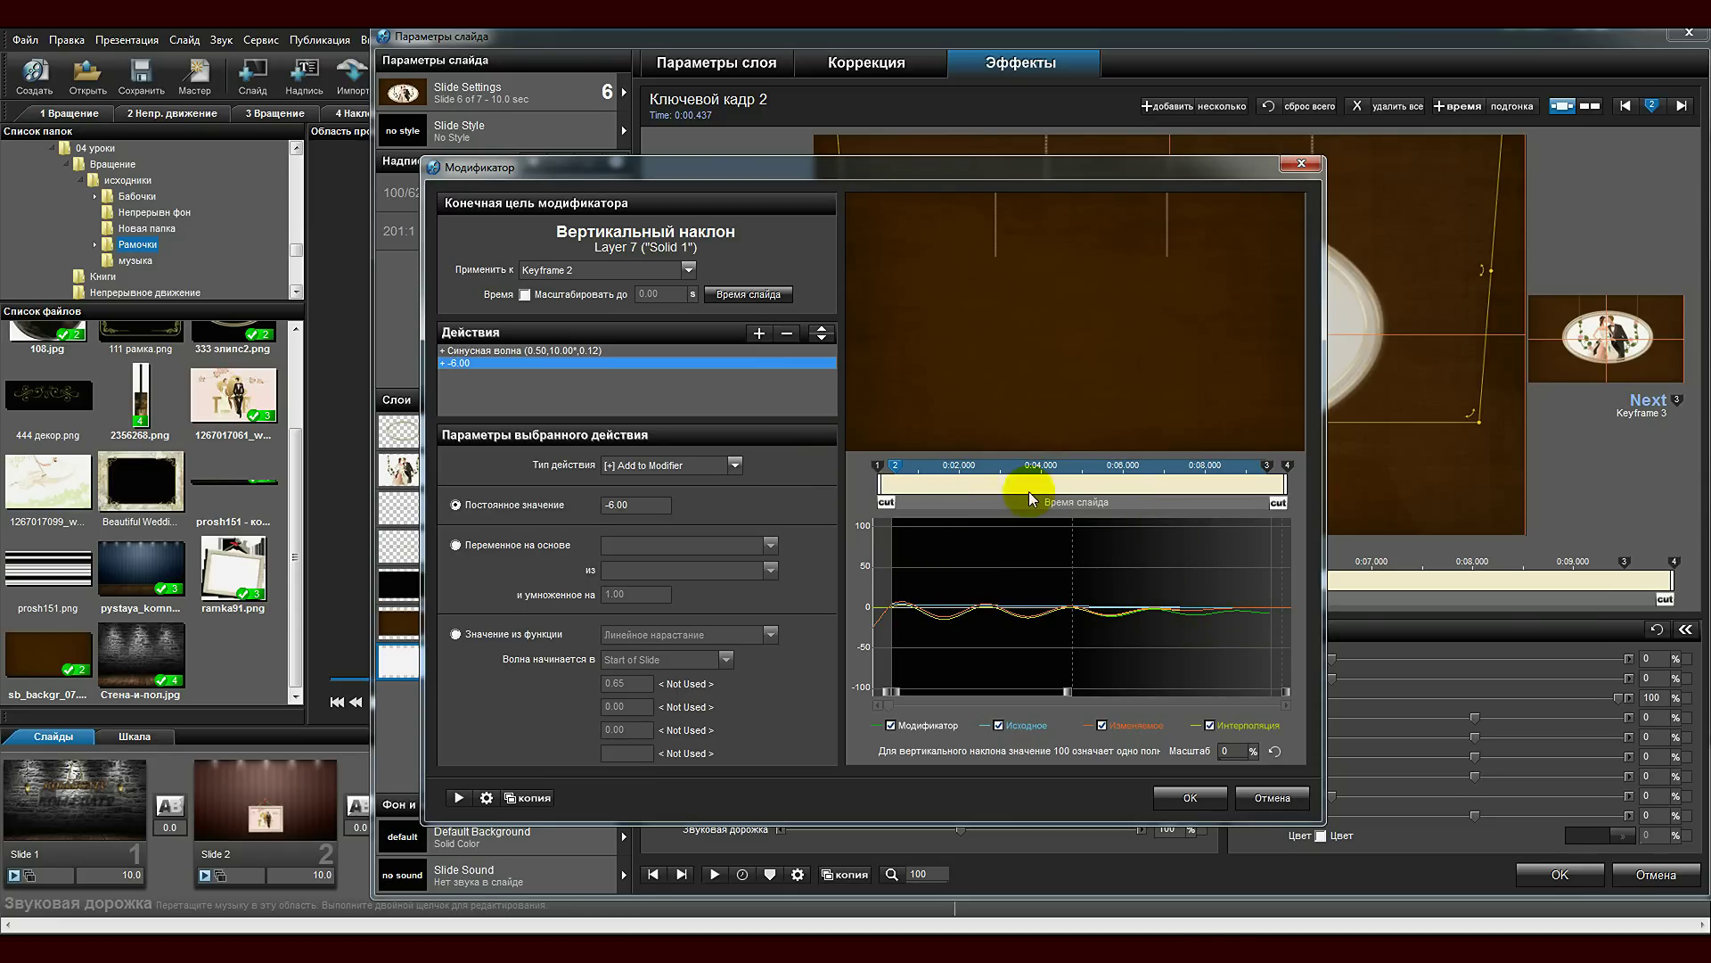
{"action": "mouse_move", "coordinate": [980, 504]}
{"action": "left_mouse_down"}
{"action": "mouse_move", "coordinate": [1248, 509]}
{"action": "mouse_move", "coordinate": [1265, 508]}
{"action": "mouse_move", "coordinate": [1157, 501]}
{"action": "mouse_move", "coordinate": [1275, 495]}
{"action": "mouse_move", "coordinate": [1210, 486]}
{"action": "left_mouse_up"}
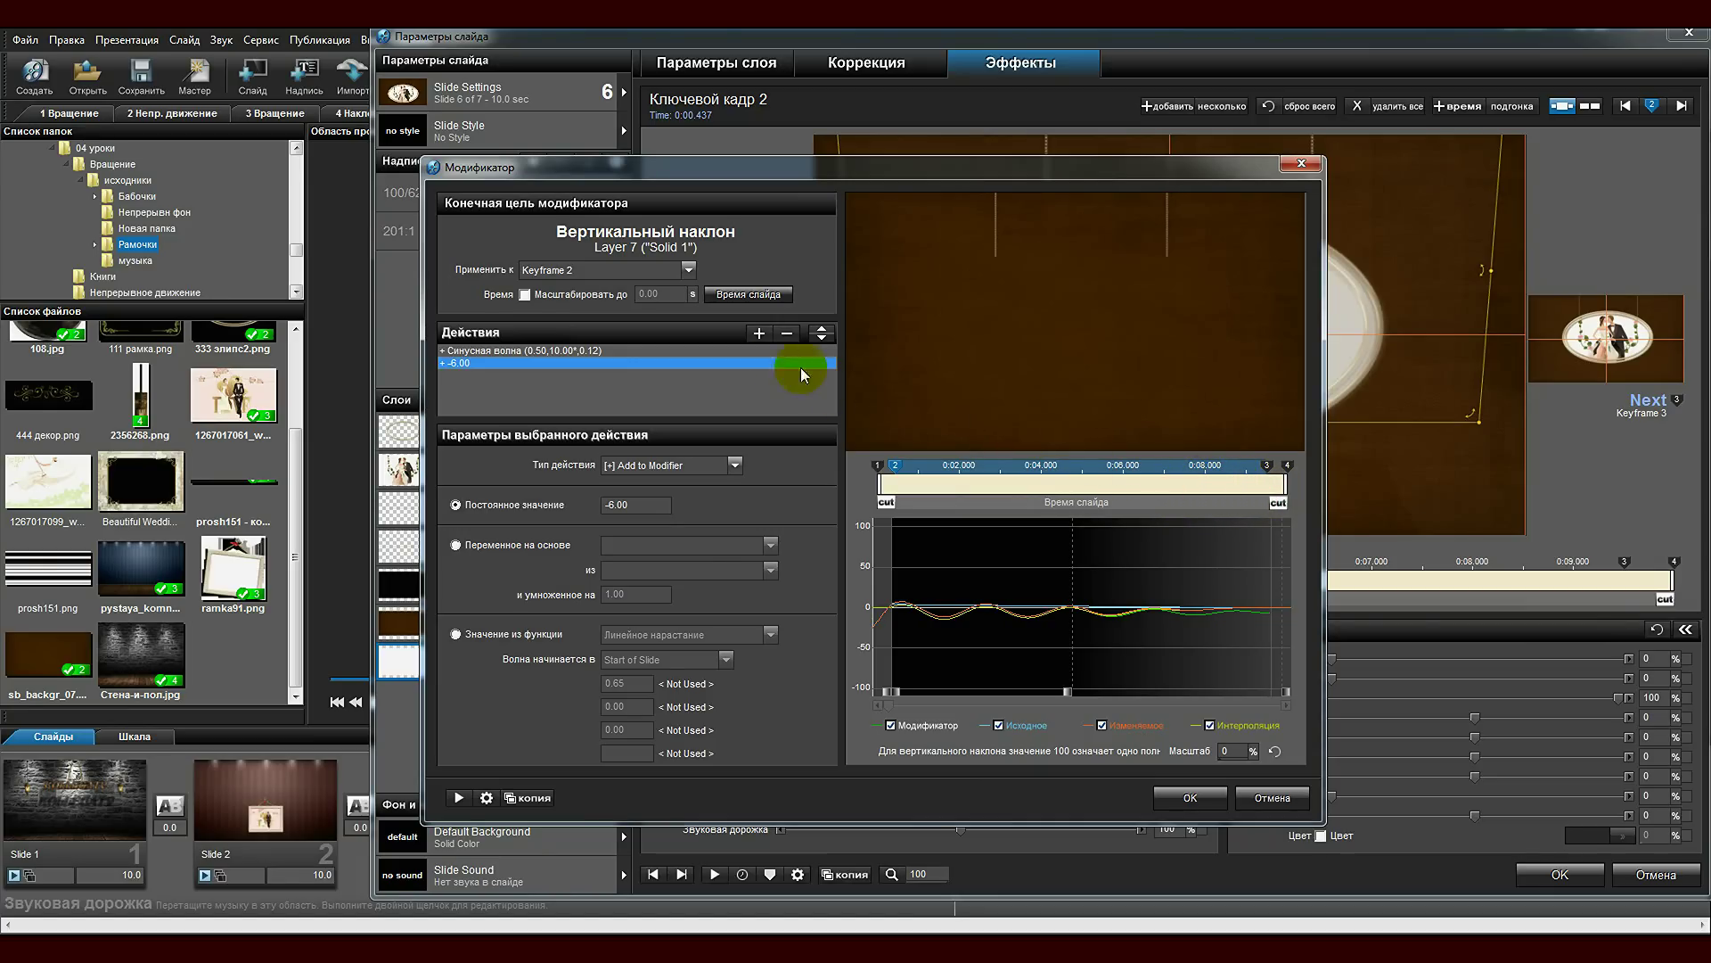
Add a linear ramp function action starting at the start of the slide with a Linear value of 0.65, and apply the modifier.
{"action": "left_click", "coordinate": [758, 333]}
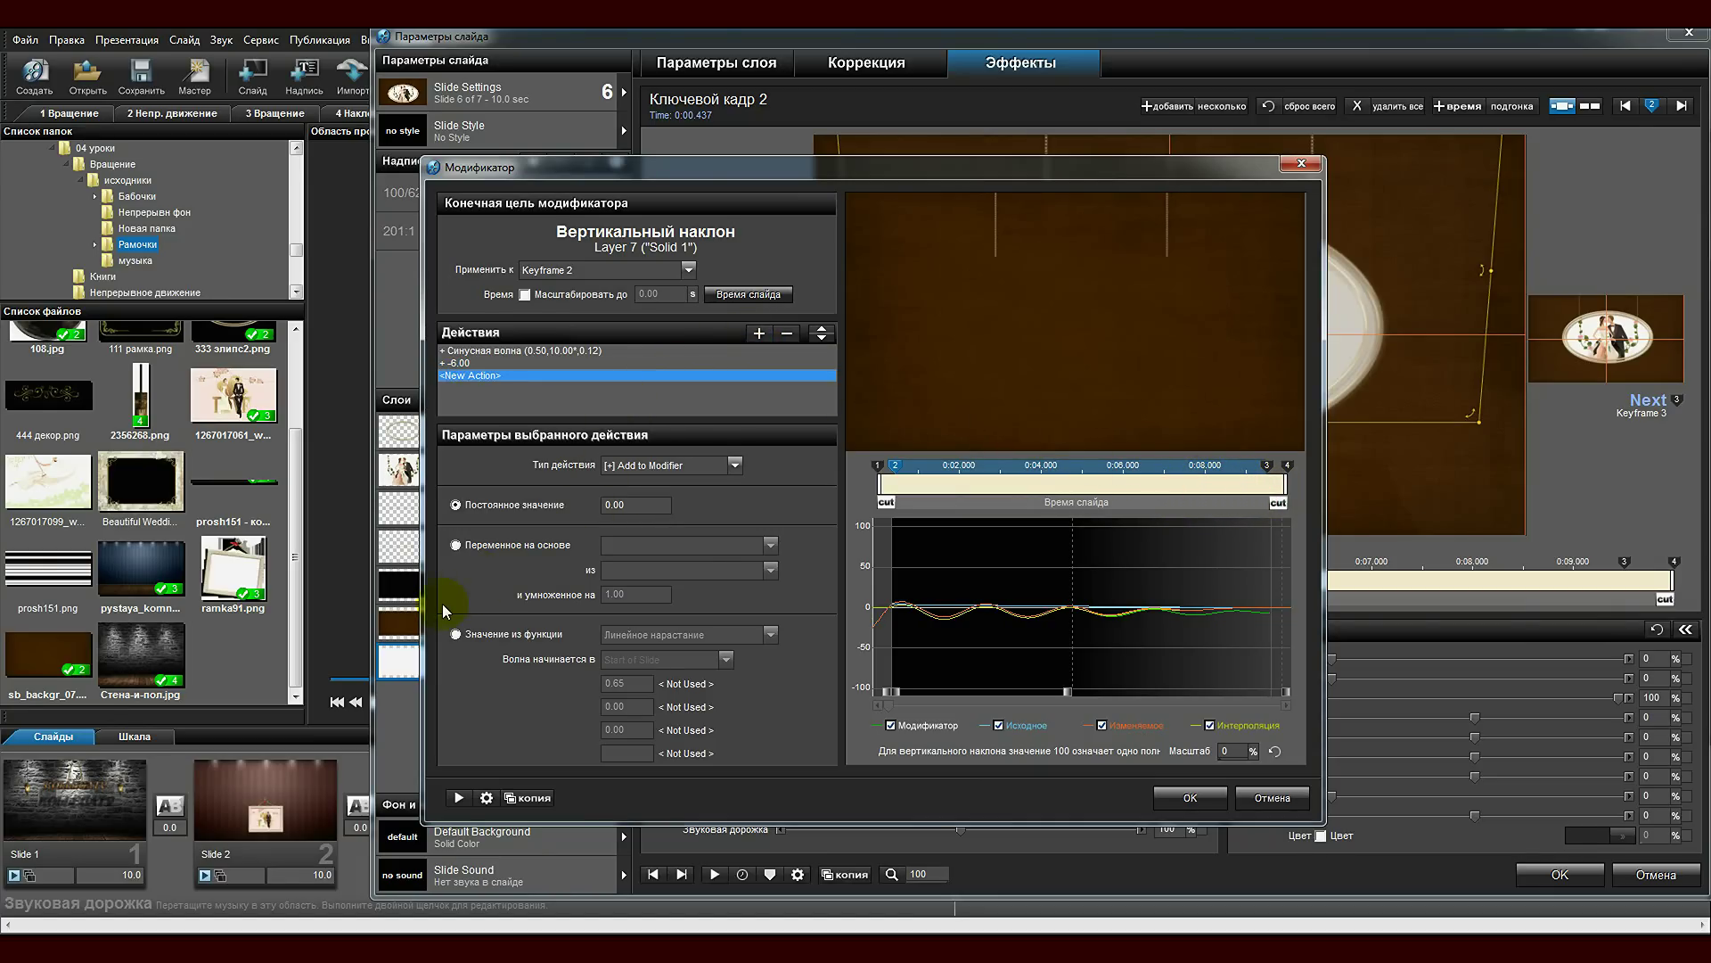
{"action": "left_click", "coordinate": [470, 636]}
{"action": "left_click", "coordinate": [770, 633]}
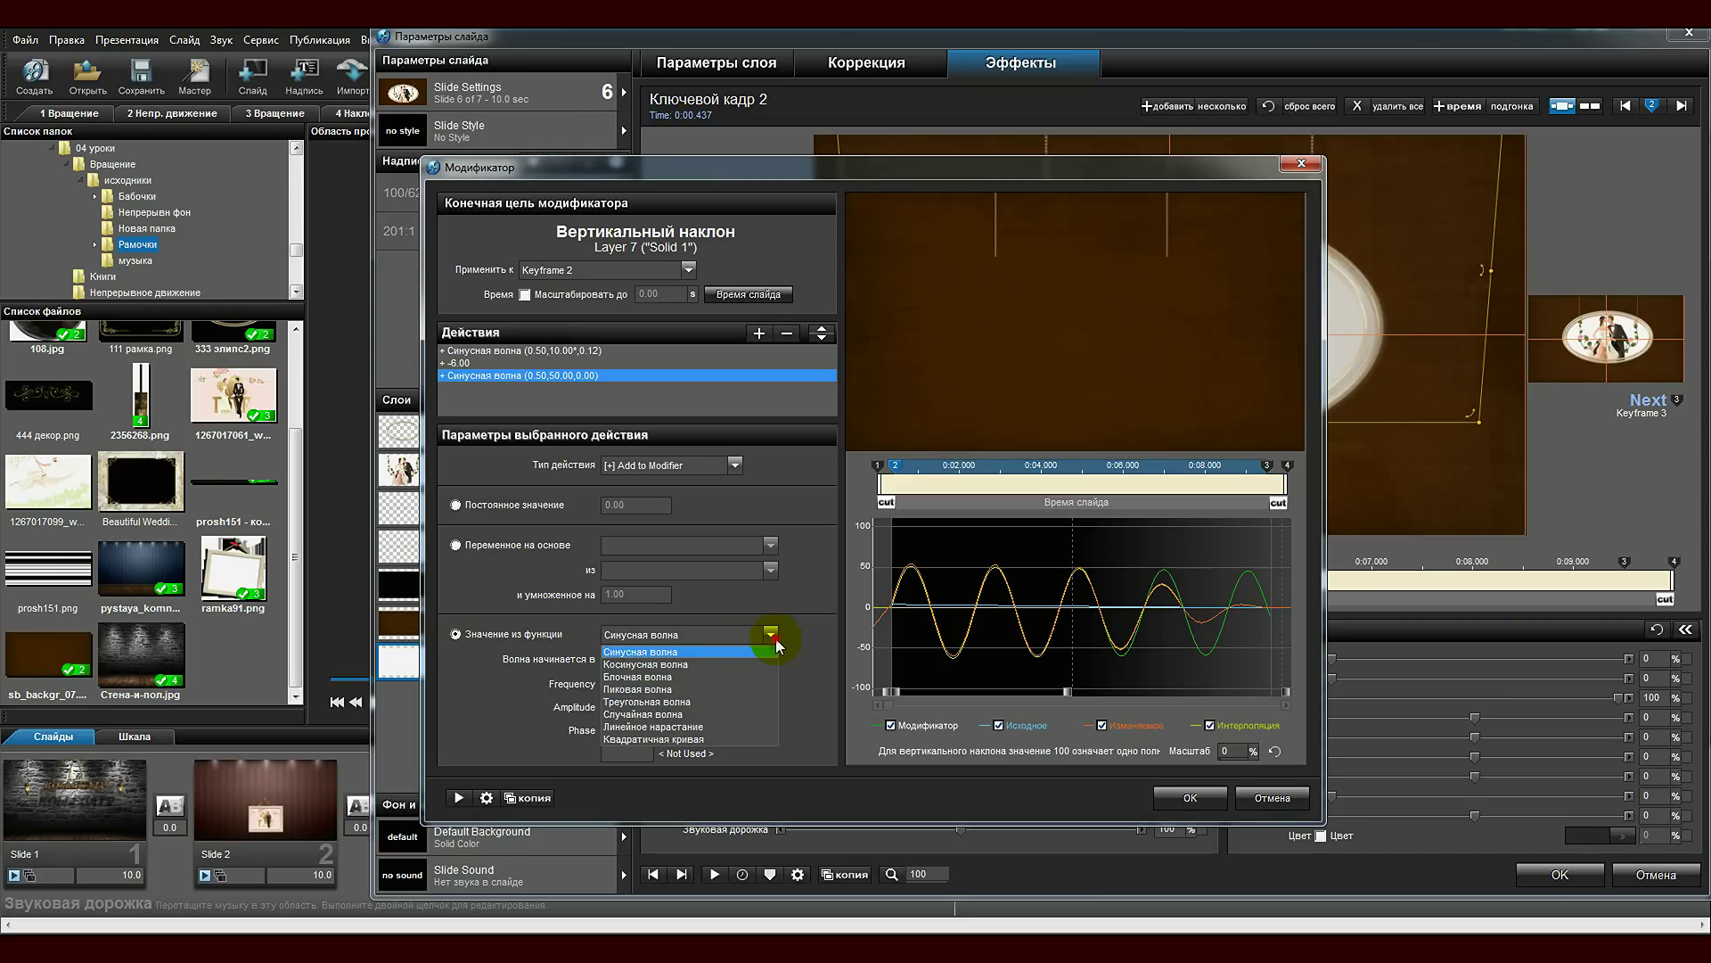
{"action": "left_click", "coordinate": [654, 726]}
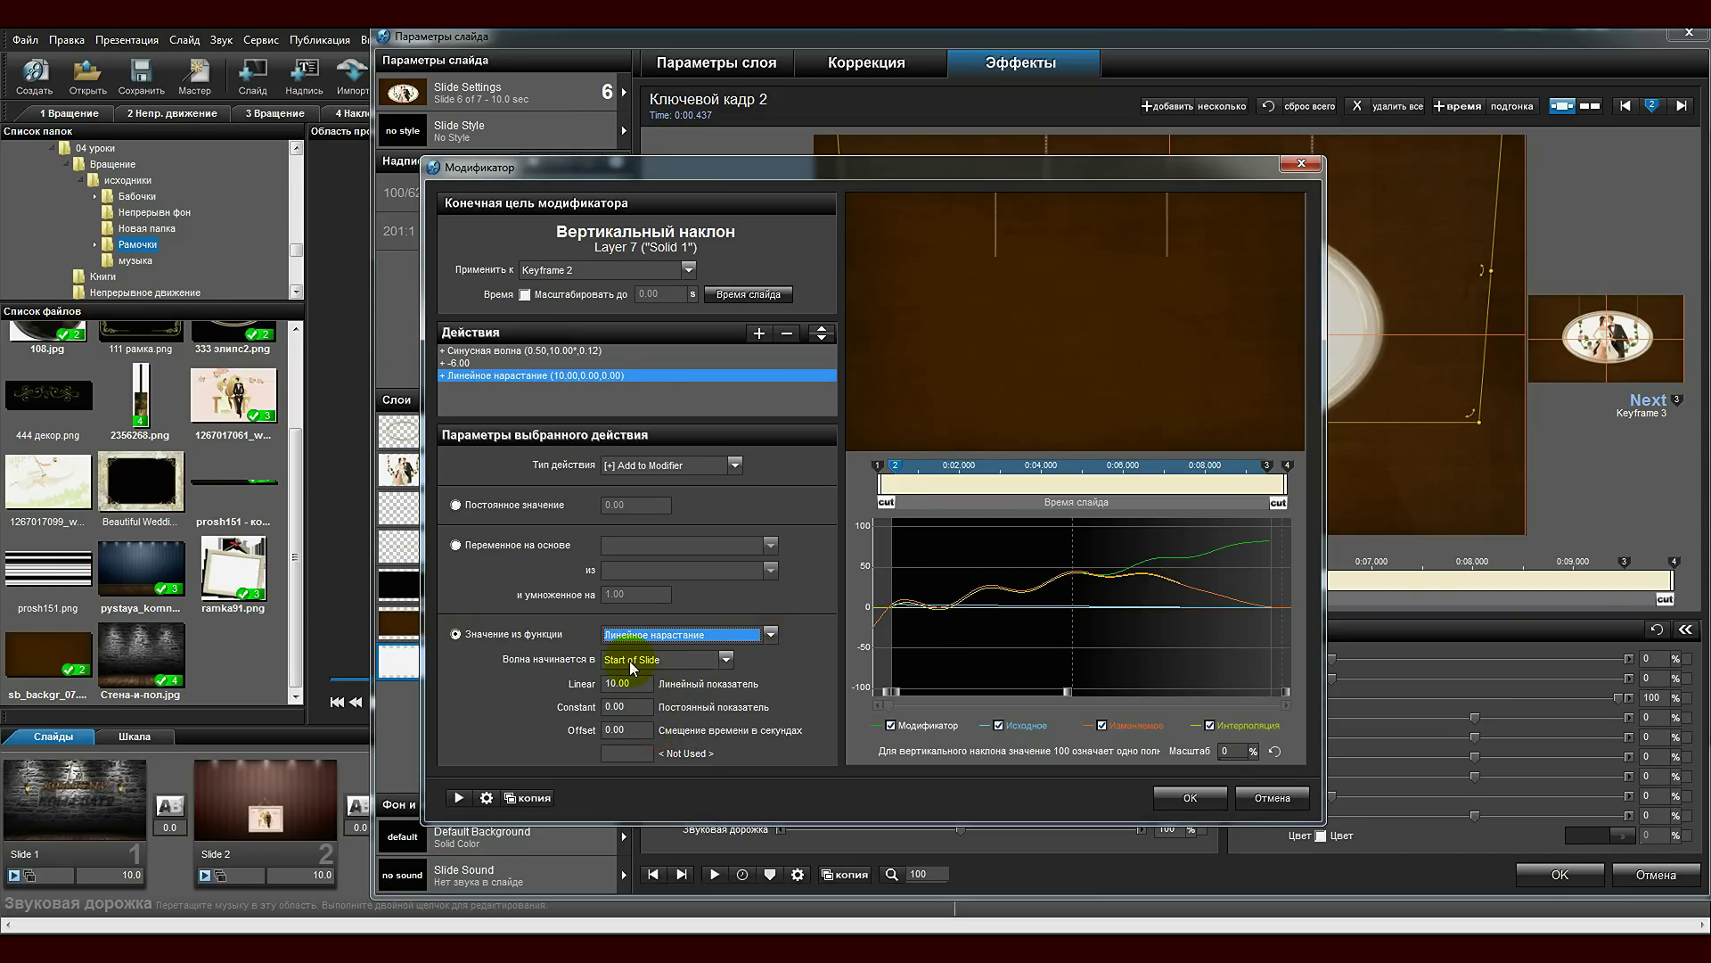
{"action": "key", "text": "Tab"}
{"action": "key", "text": "Tab"}
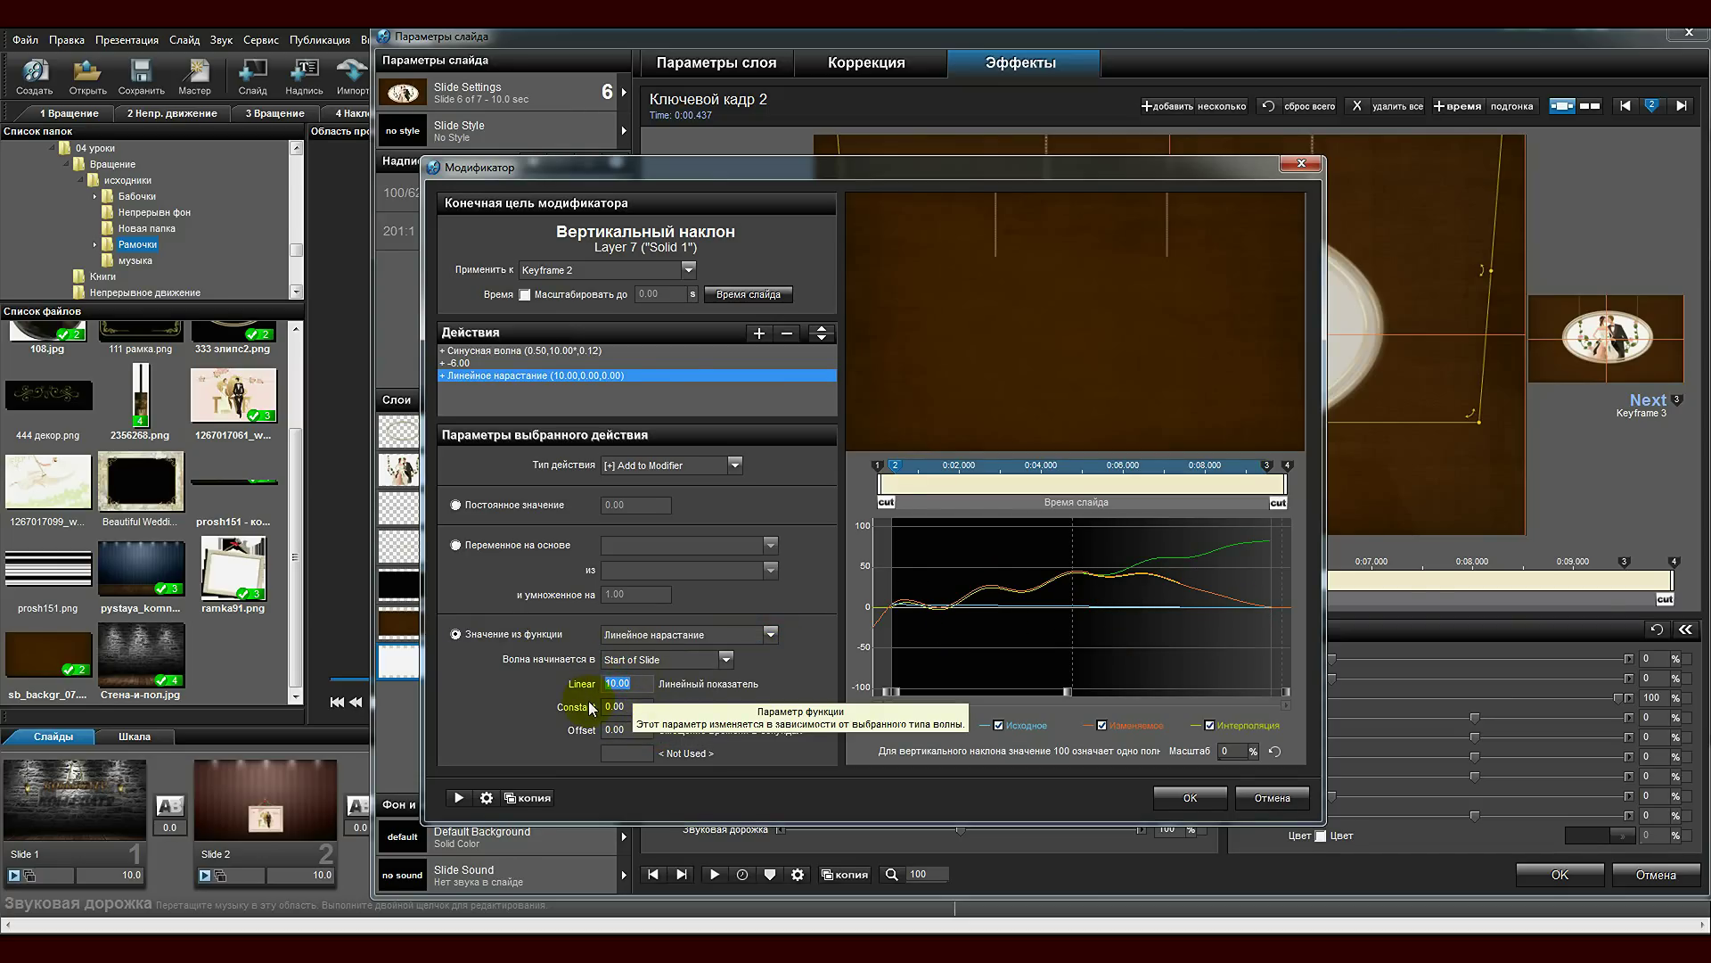
{"action": "type", "text": "0."}
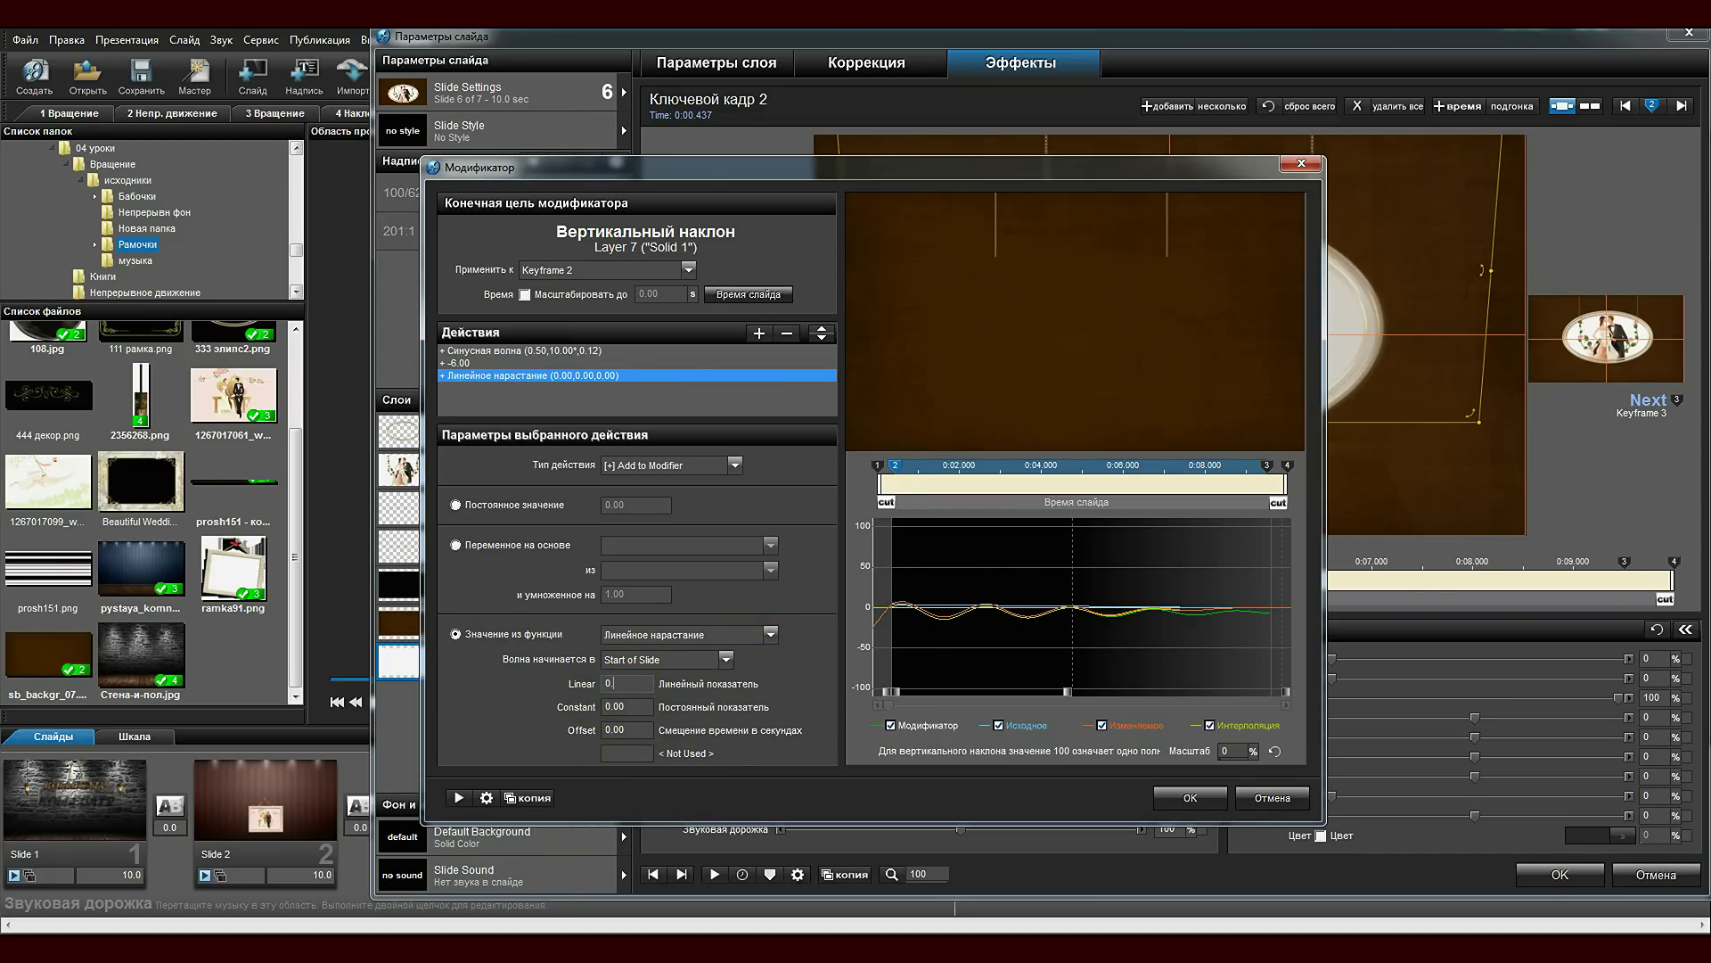
{"action": "type", "text": "65"}
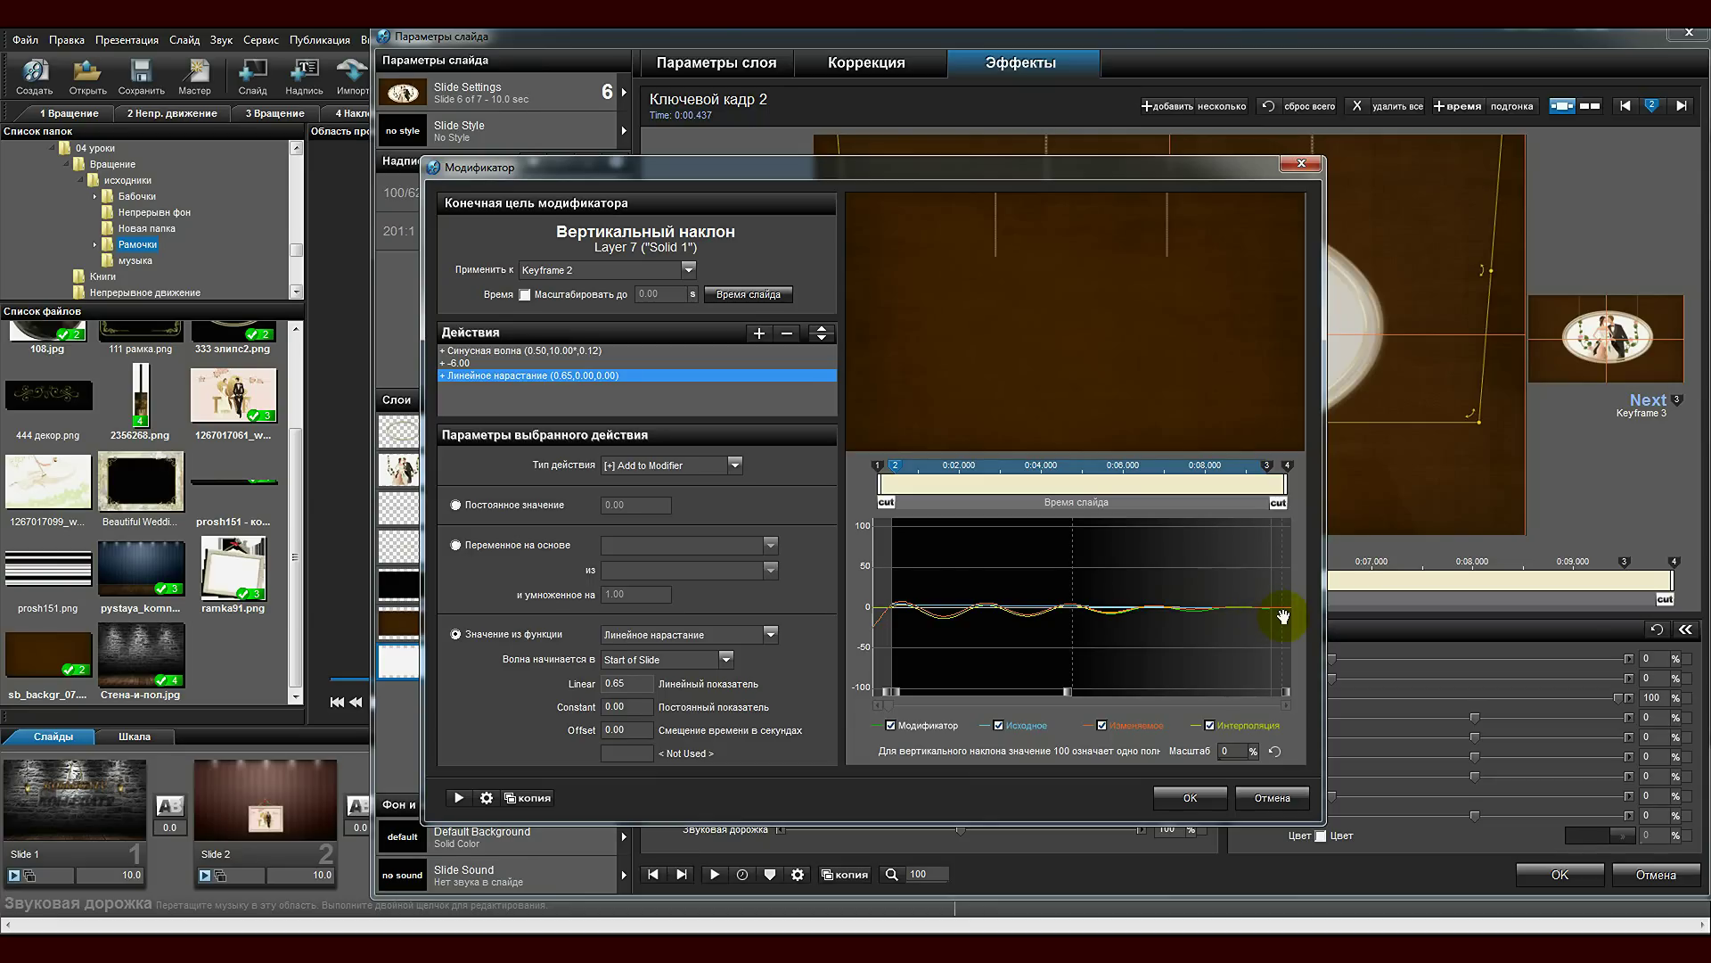
{"action": "left_click", "coordinate": [1191, 797]}
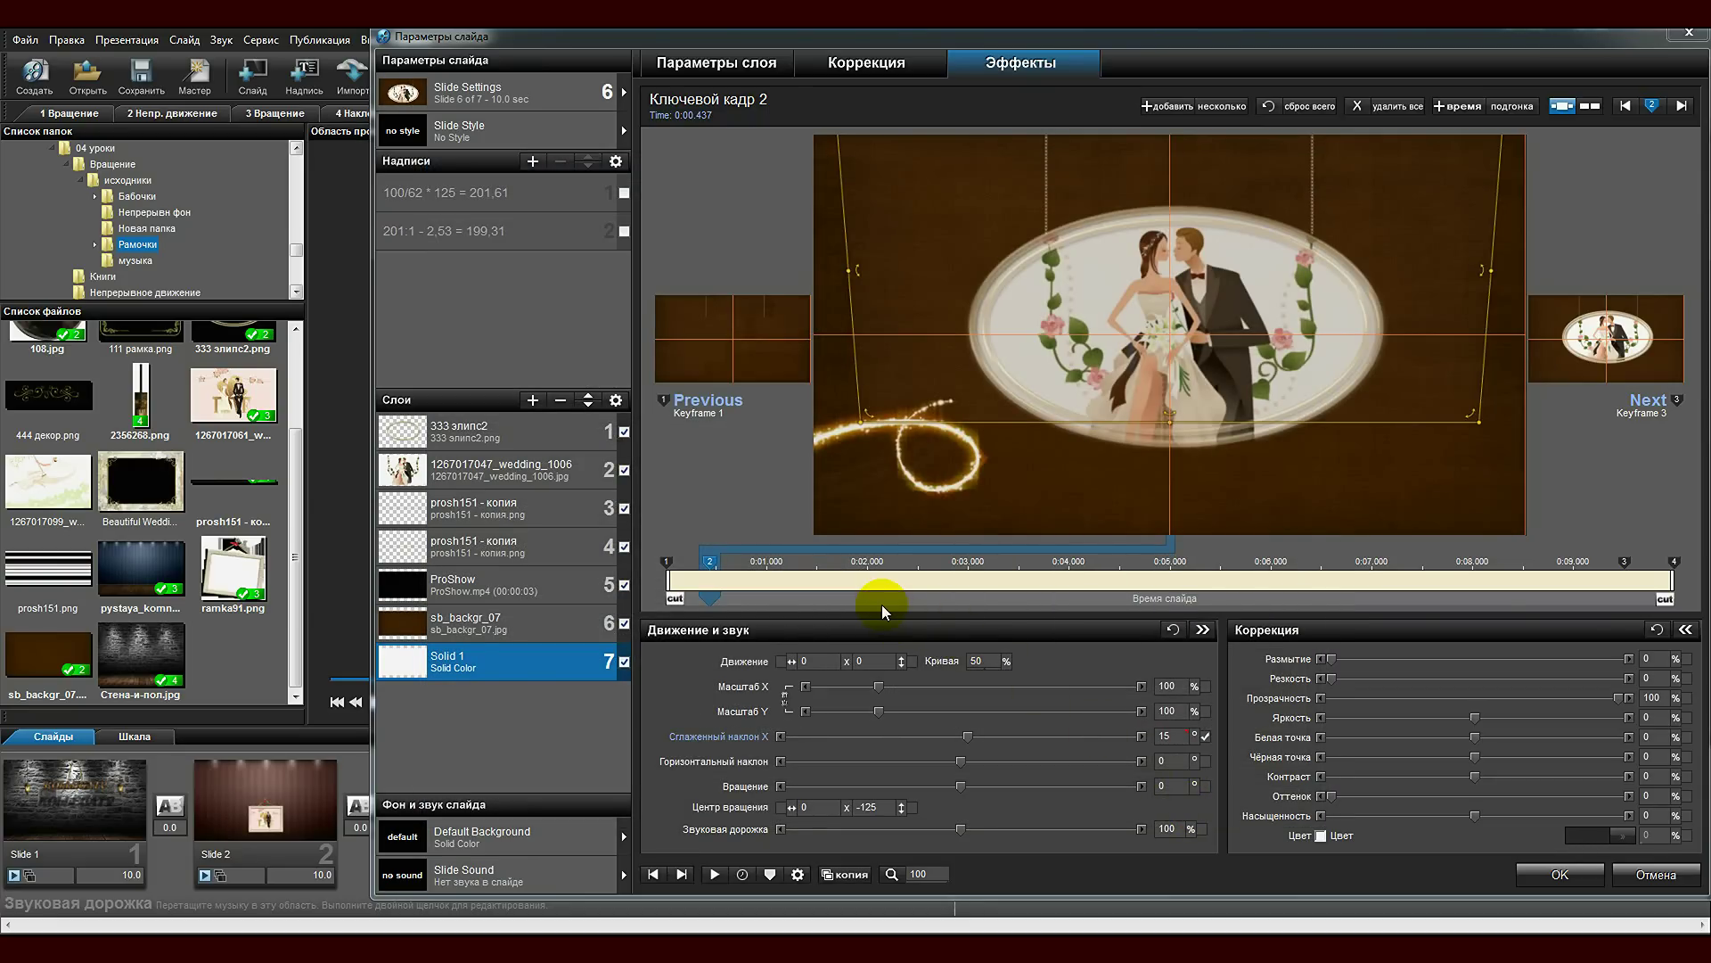
Preview the full swing of the oval frame on slide 6 and accept the slide settings.
{"action": "left_click", "coordinate": [760, 598]}
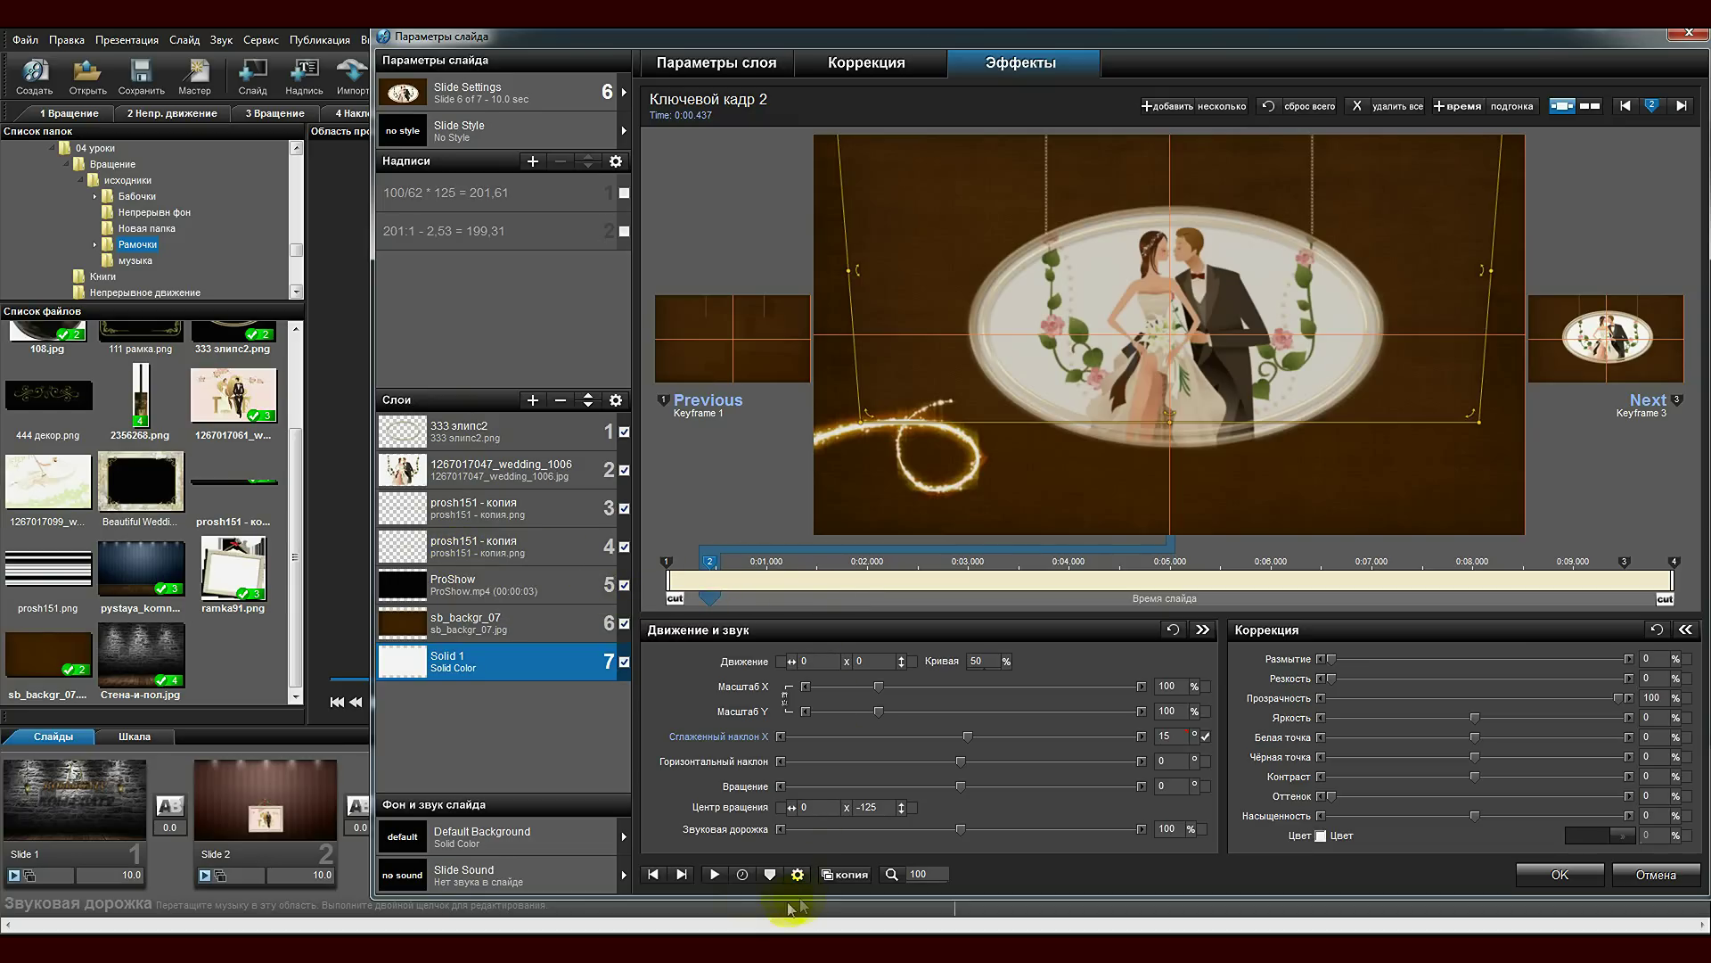
{"action": "left_click", "coordinate": [713, 875]}
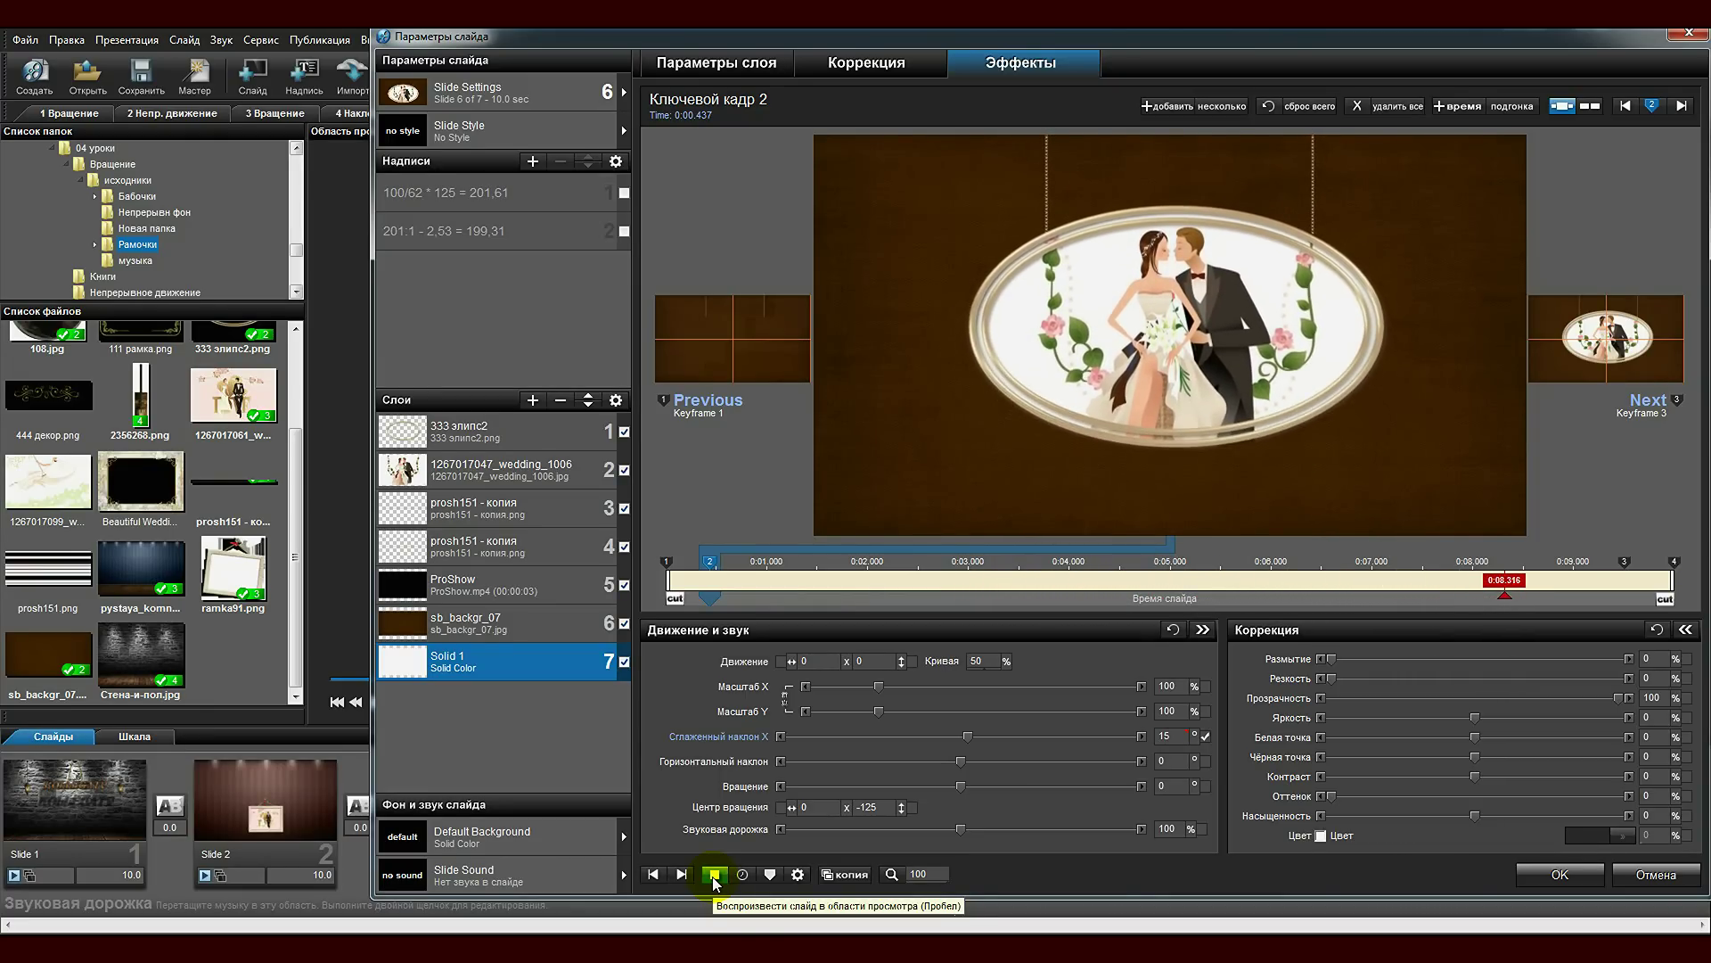
{"action": "left_click", "coordinate": [713, 875]}
{"action": "left_click", "coordinate": [1555, 876]}
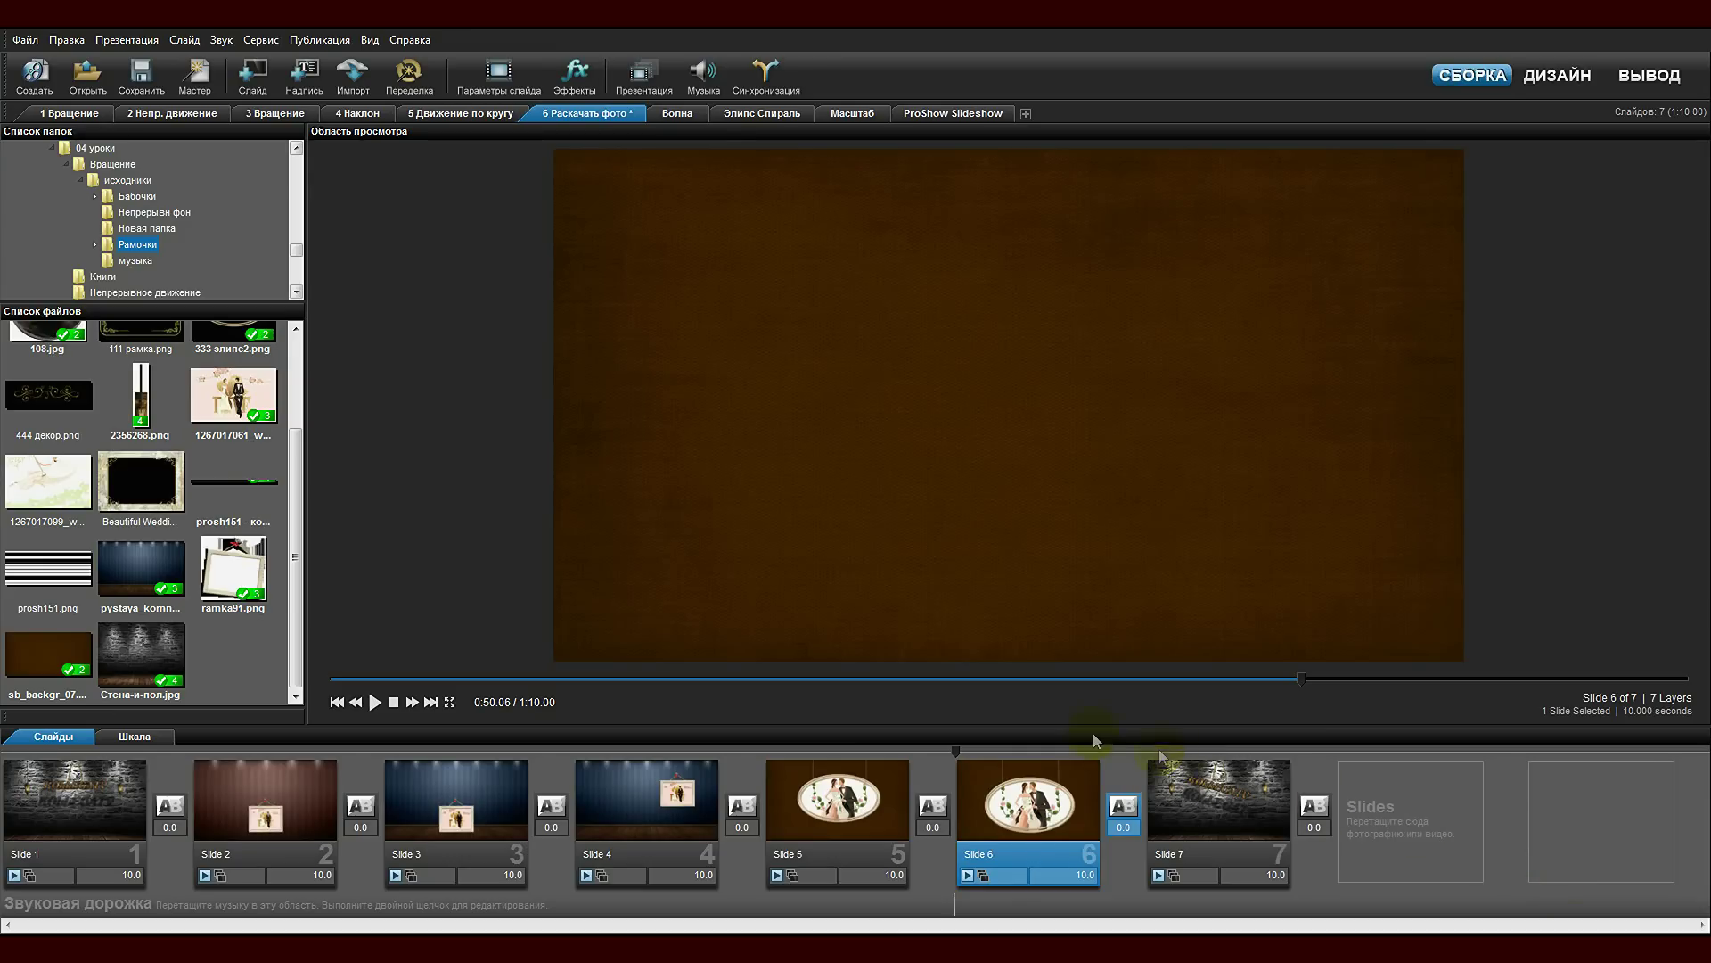
Play the show from the start of slide 7 to view the swinging KOLLEGATV sign and lanterns.
{"action": "left_click", "coordinate": [1147, 752]}
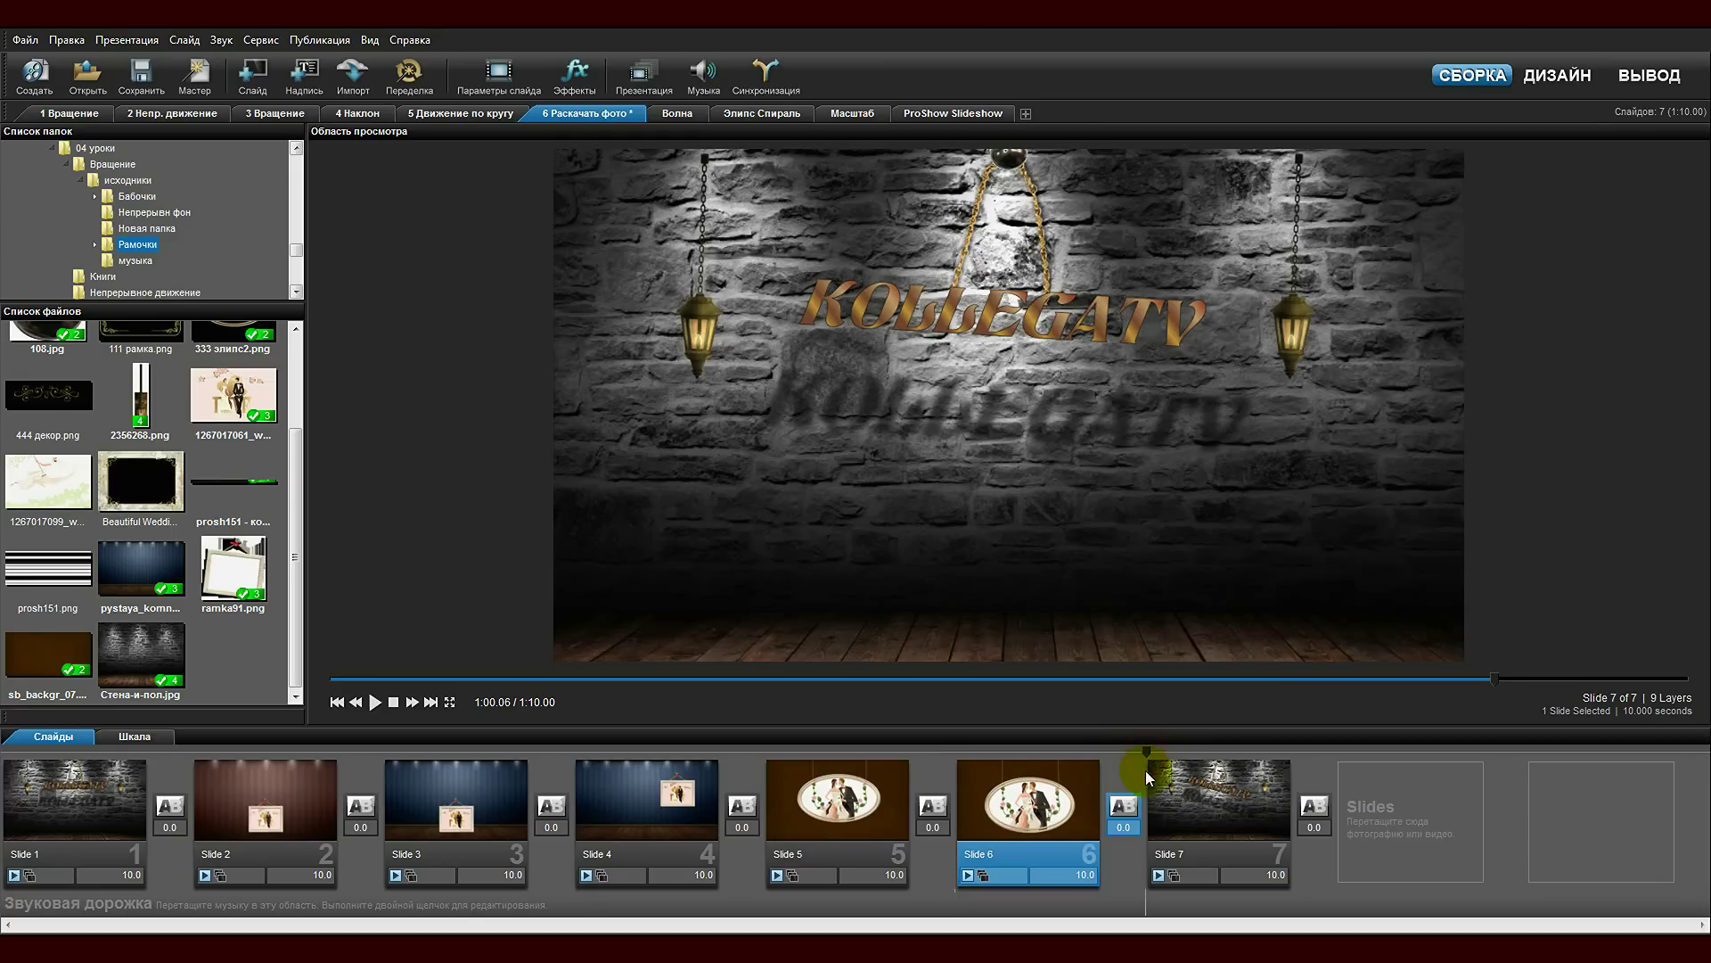
{"action": "left_click", "coordinate": [375, 703]}
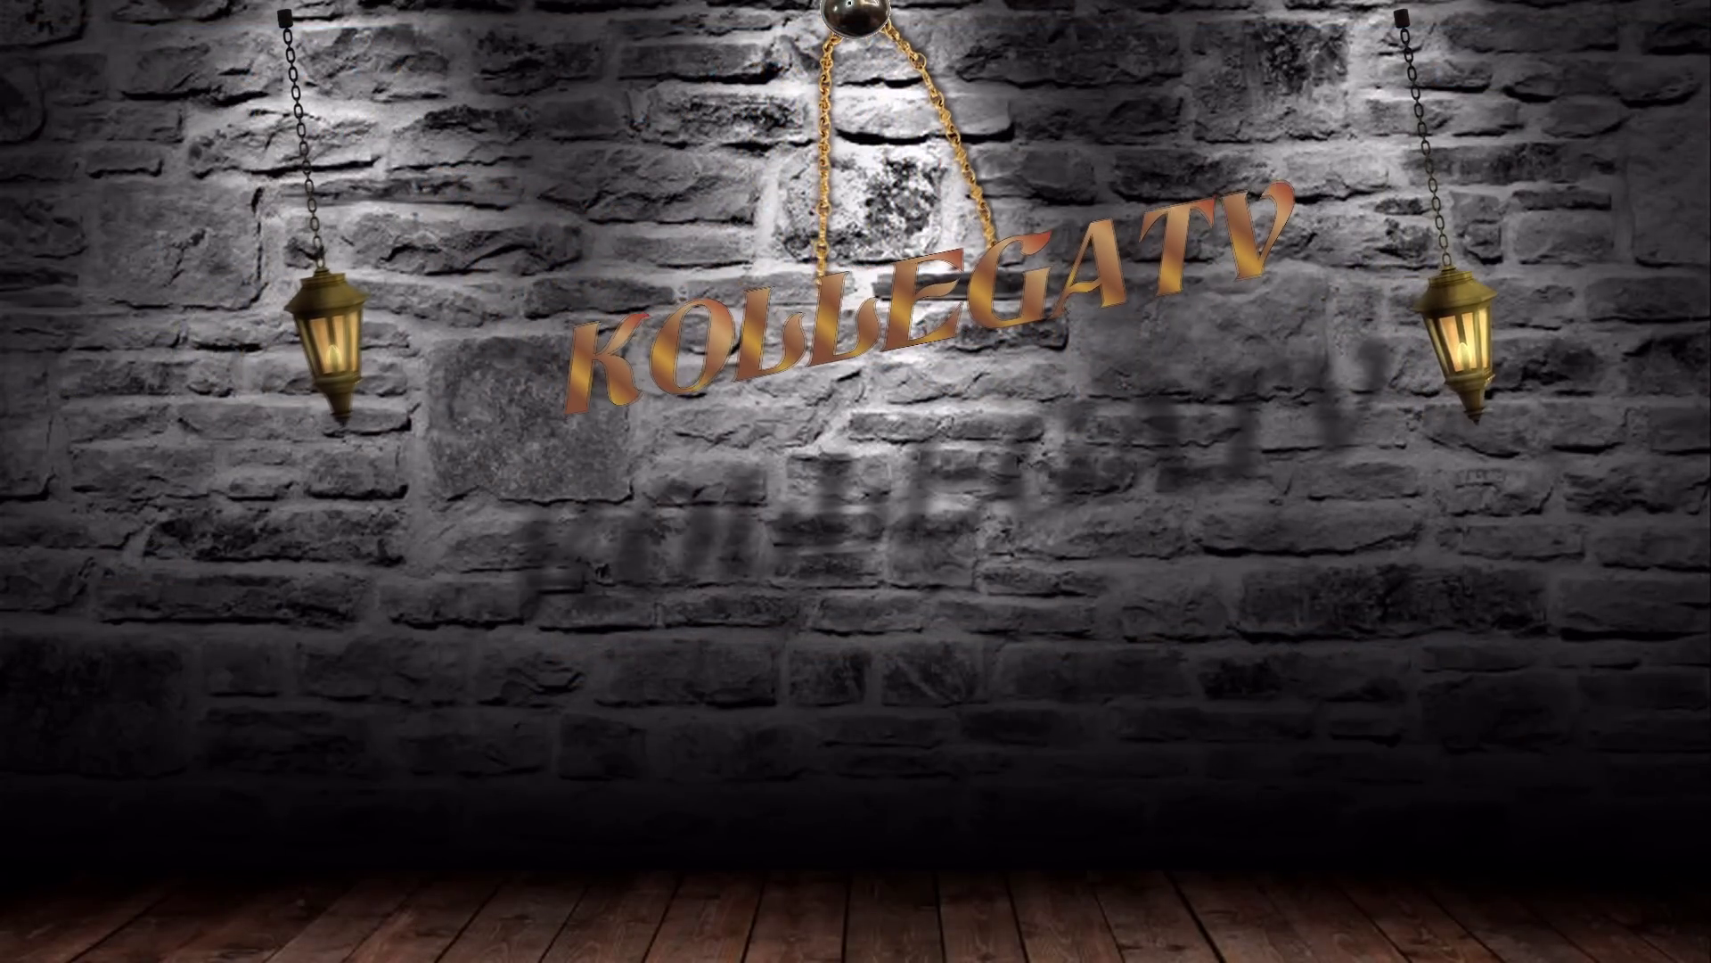